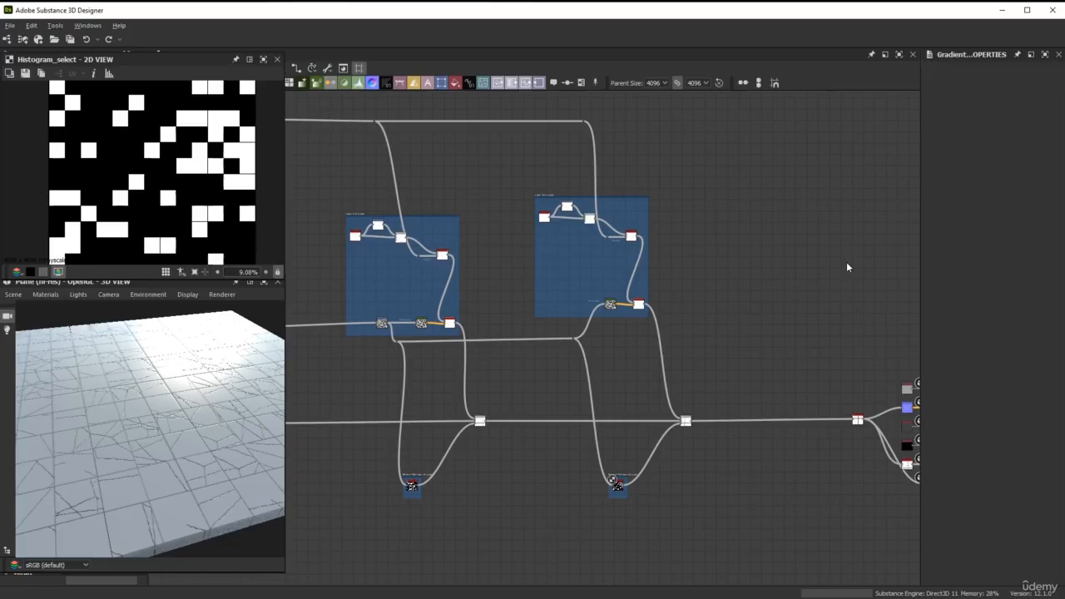
# Move the material output nodes and their source node farther right to make room for another crack layer
pyautogui.scroll(3, 846, 268)
pyautogui.moveTo(463, 241); pyautogui.dragTo(513, 212, button='middle')
pyautogui.scroll(3, 471, 156)
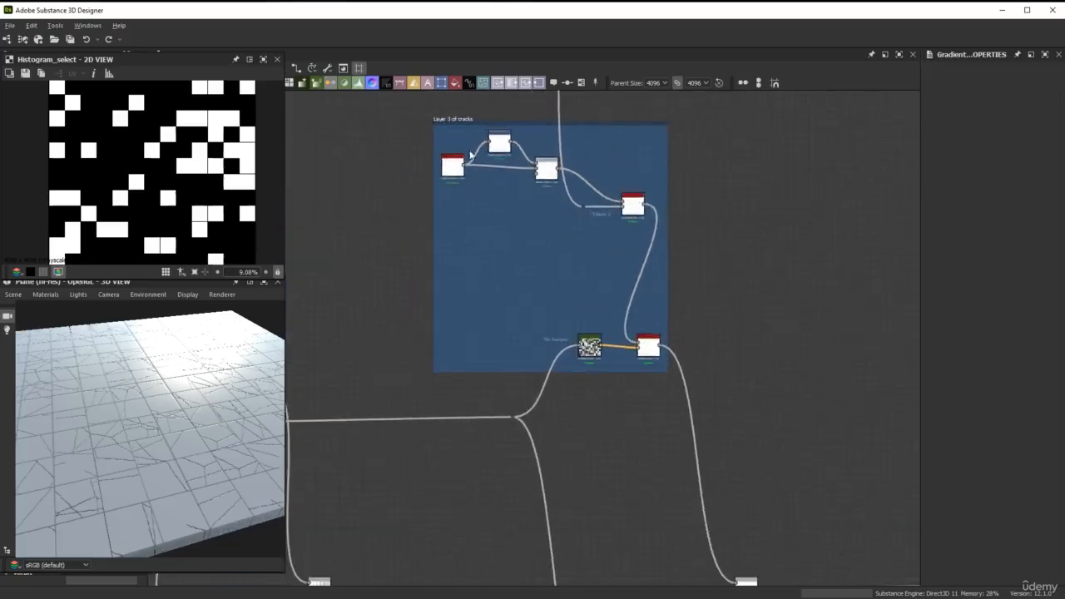
pyautogui.scroll(-3, 499, 208)
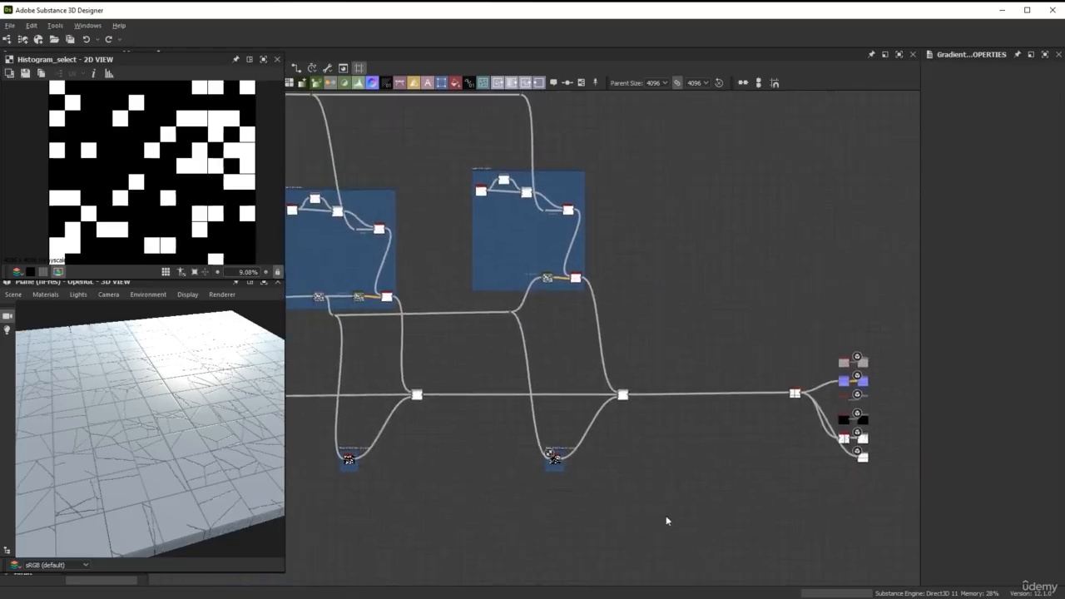
pyautogui.moveTo(707, 497); pyautogui.dragTo(409, 437, button='middle')
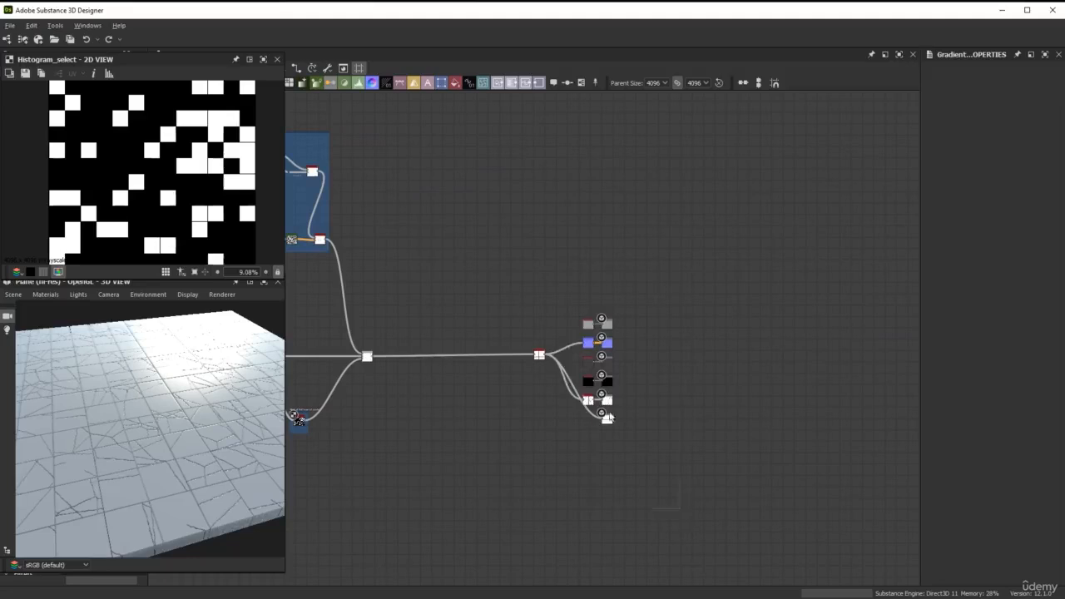
pyautogui.moveTo(610, 417); pyautogui.dragTo(895, 366)
# Duplicate the Layer 3 of cracks frame with its mask, dot and Blend nodes, placing the copy right of the original
pyautogui.moveTo(548, 295); pyautogui.dragTo(740, 379, button='middle')
pyautogui.moveTo(772, 522); pyautogui.dragTo(526, 114)
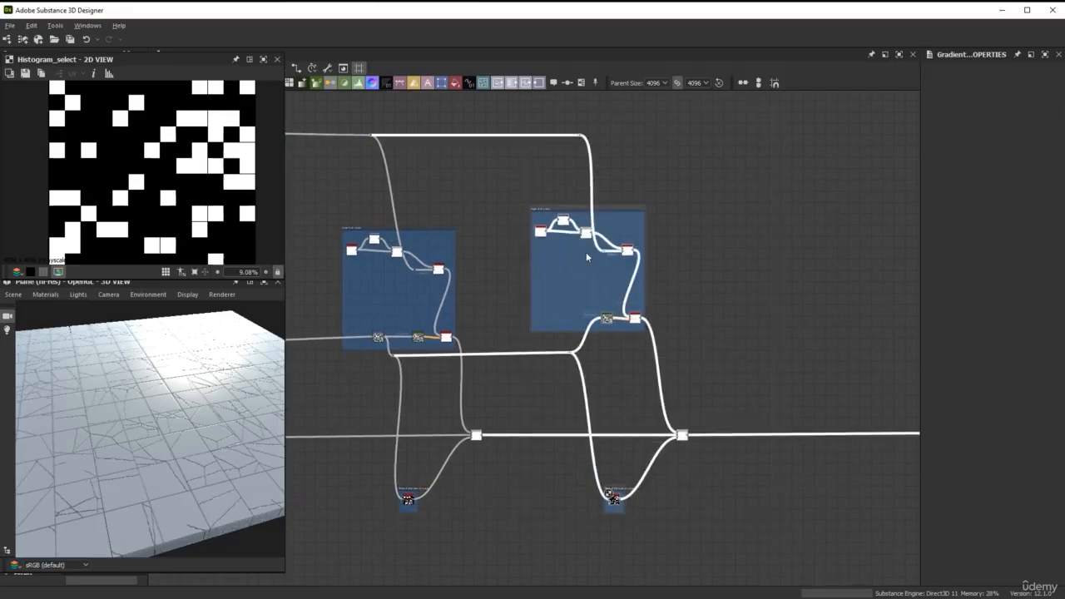
pyautogui.hotkey('ctrl', 'd')
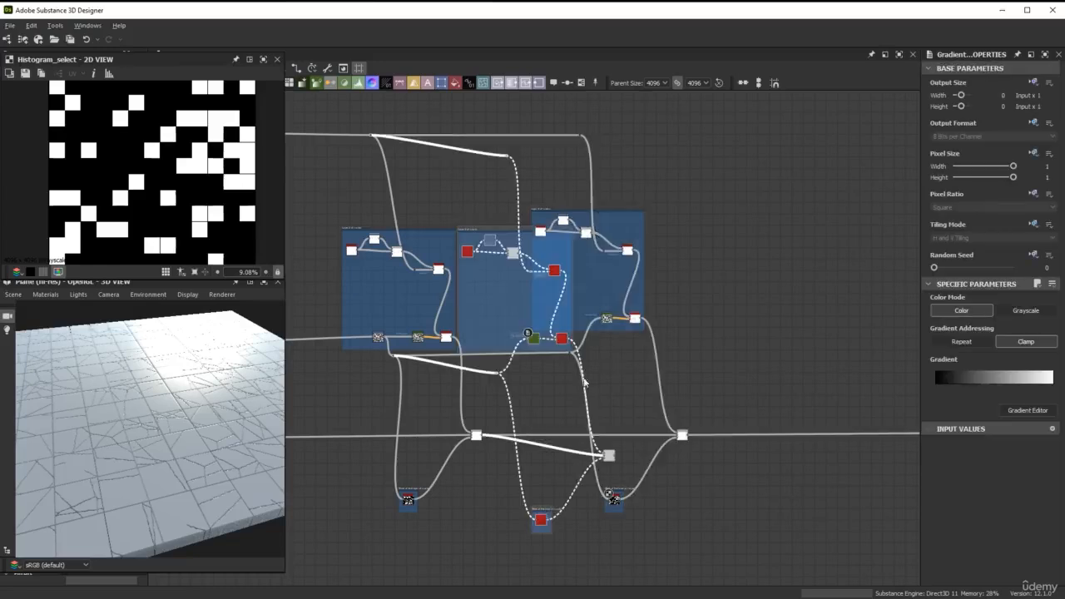
pyautogui.moveTo(535, 340); pyautogui.dragTo(836, 266)
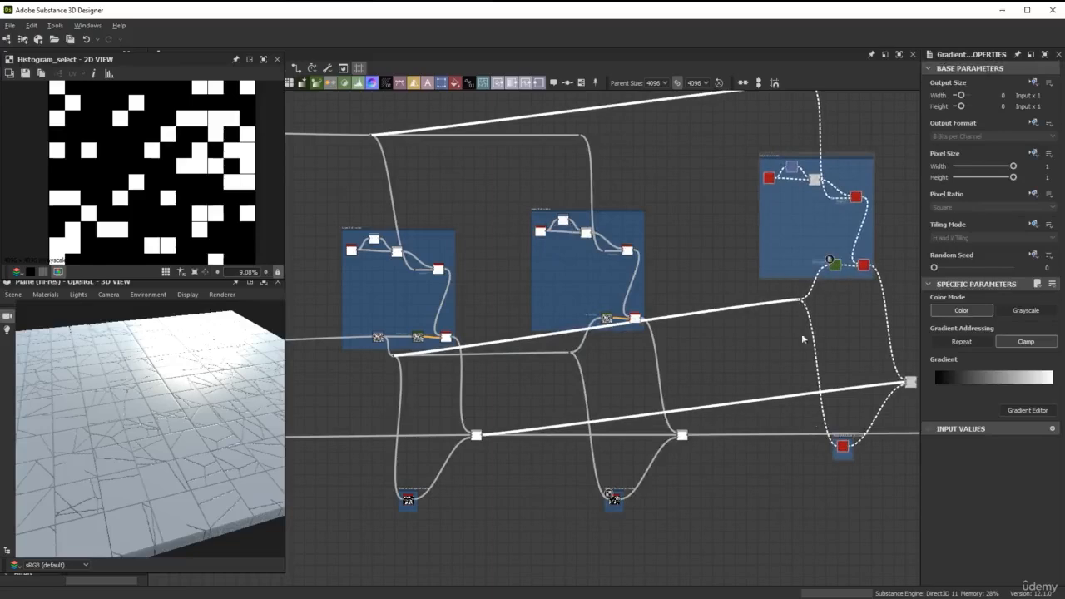
# Connect the third layer's upper dot node to the upper dot node of the copied crack layer
pyautogui.moveTo(721, 221); pyautogui.dragTo(677, 243, button='middle')
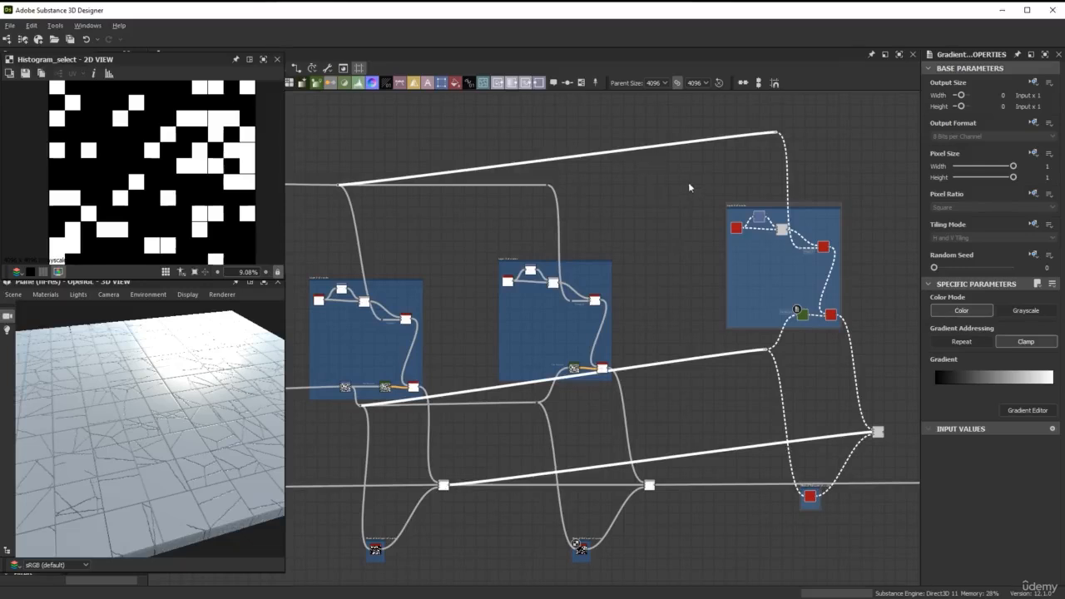
pyautogui.scroll(5, 688, 188)
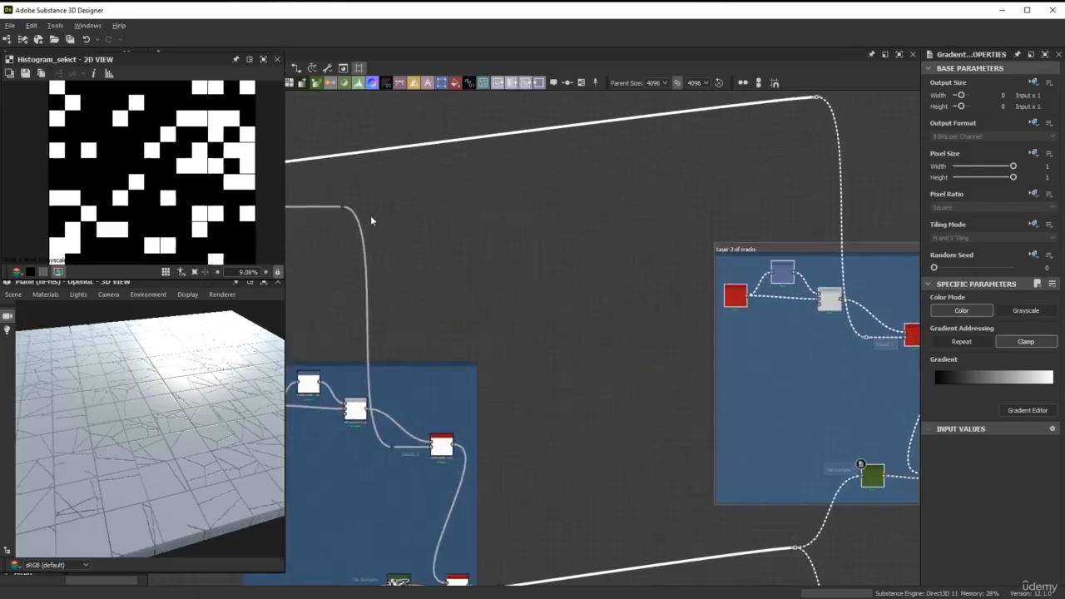
pyautogui.moveTo(344, 207); pyautogui.dragTo(814, 98)
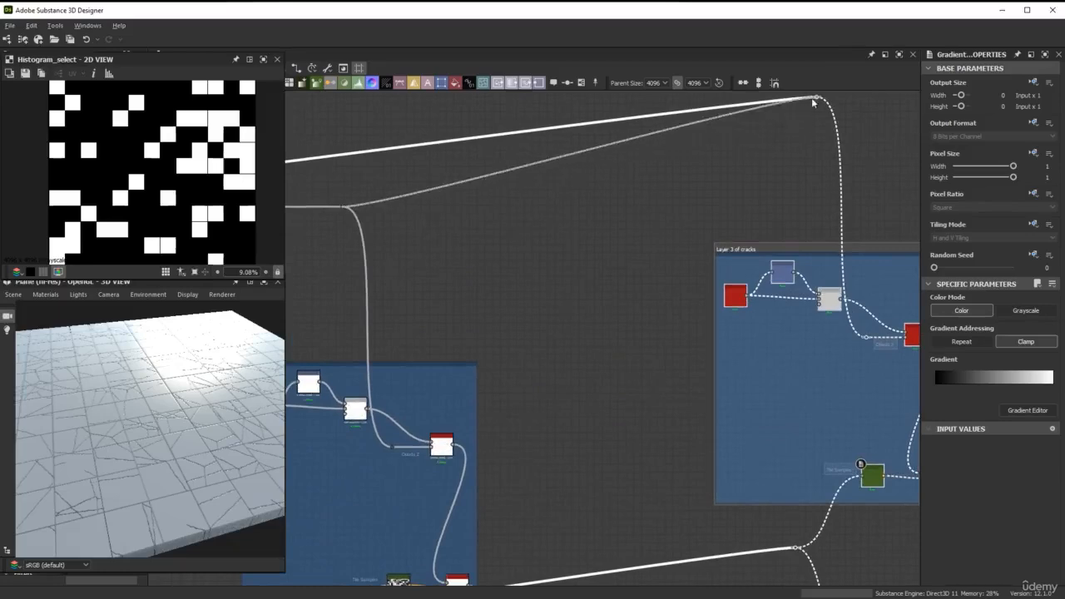
# Reconnect the copied Blend node's background input to the output of the third layer's Blend node
pyautogui.scroll(-2, 666, 325)
pyautogui.moveTo(668, 340); pyautogui.dragTo(583, 145, button='middle')
pyautogui.moveTo(742, 396); pyautogui.dragTo(723, 254, button='middle')
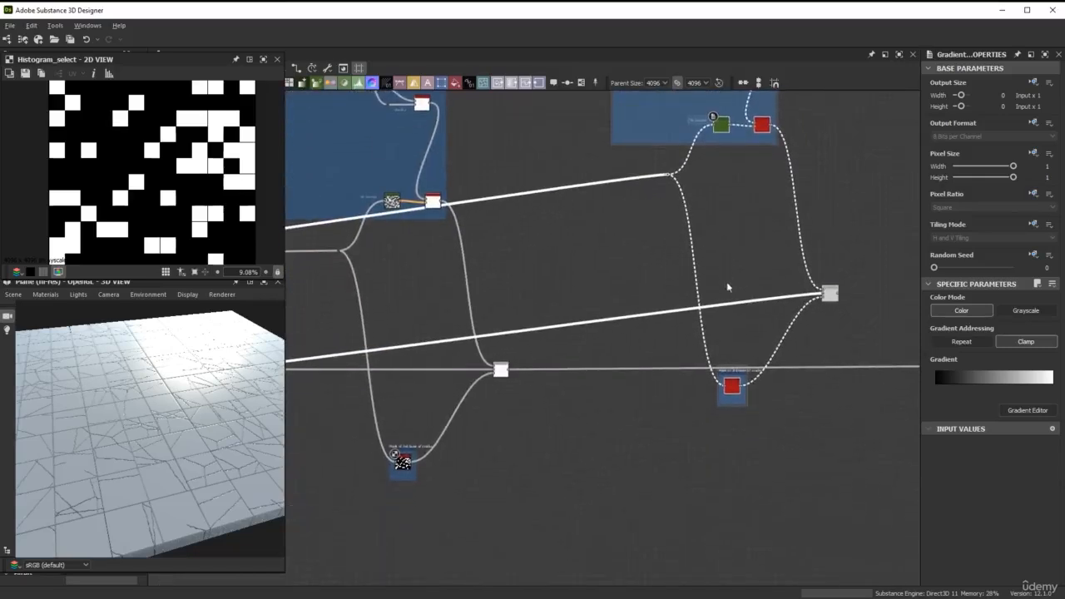
pyautogui.scroll(1, 733, 312)
pyautogui.scroll(1, 733, 312)
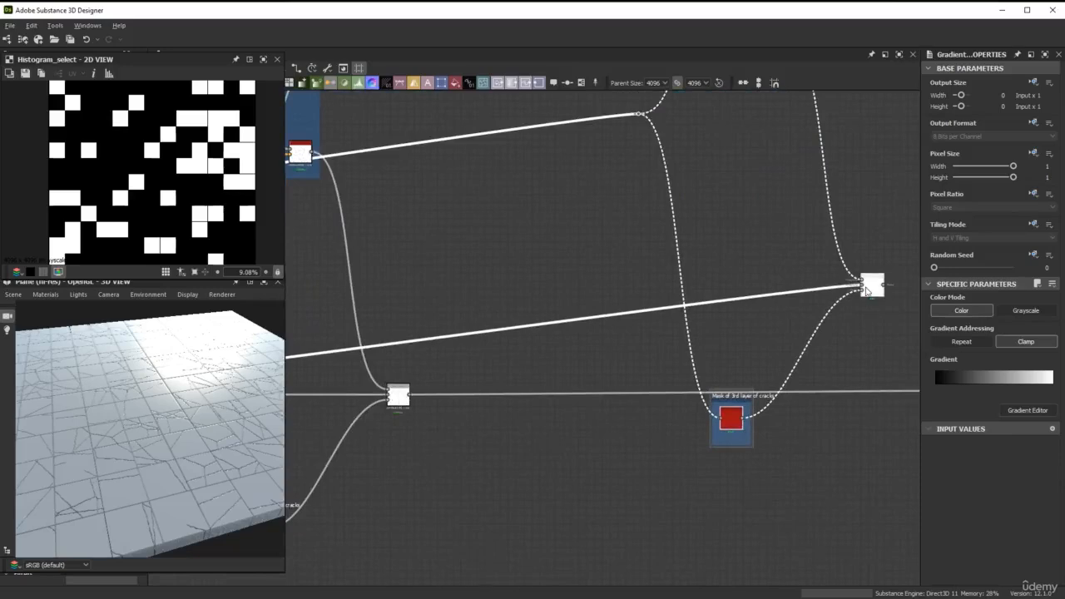
pyautogui.moveTo(856, 294); pyautogui.dragTo(409, 401)
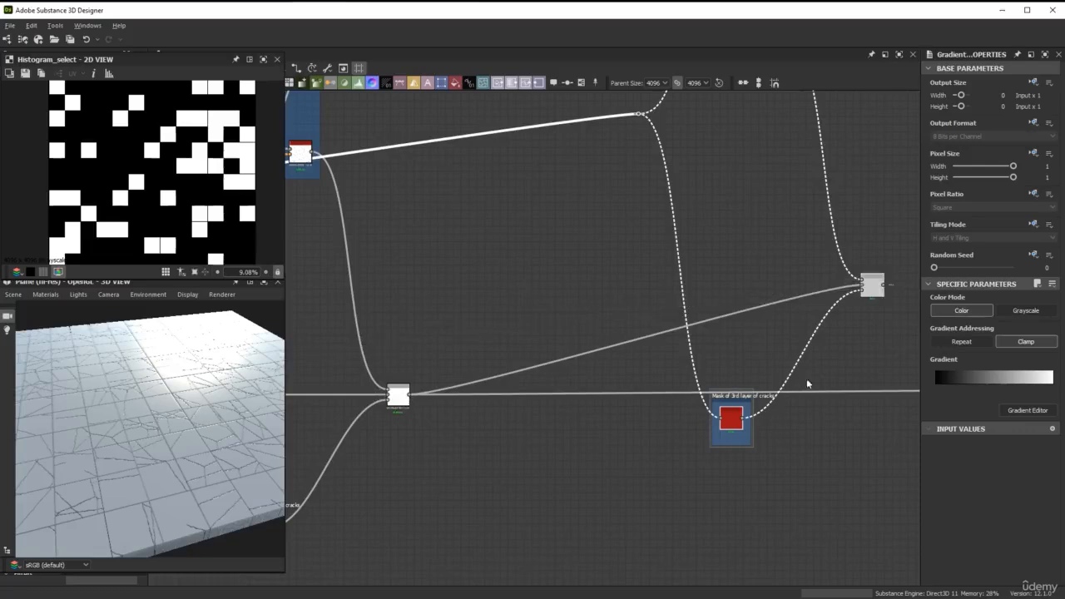
# Transfer the third layer Blend's onward connection to the copied Blend's output, keeping the two Blends chained before the final nodes
pyautogui.scroll(-1, 682, 375)
pyautogui.scroll(-1, 657, 391)
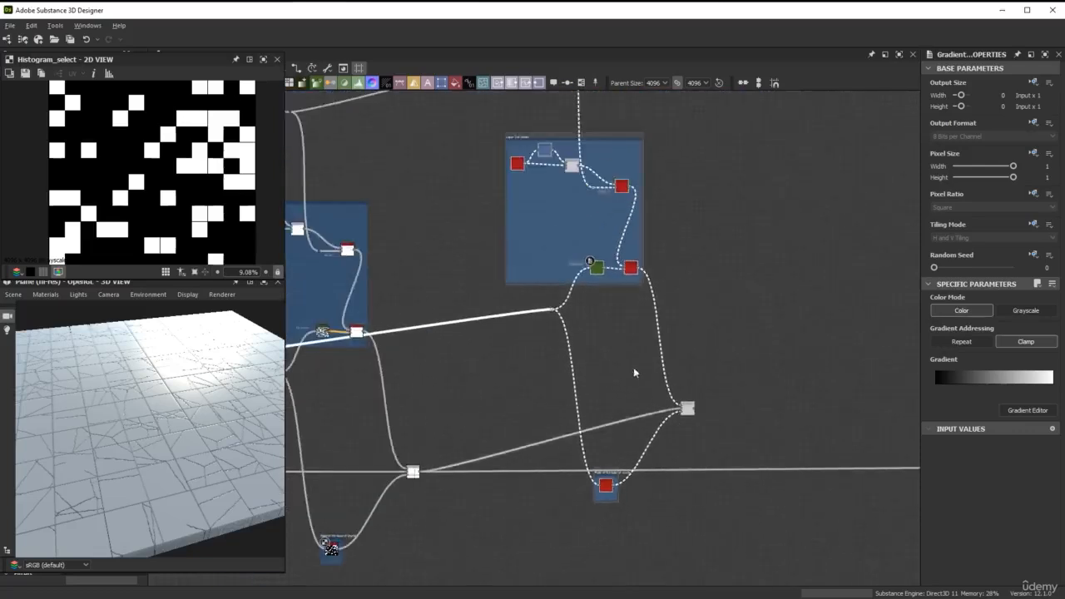
pyautogui.scroll(-1, 608, 333)
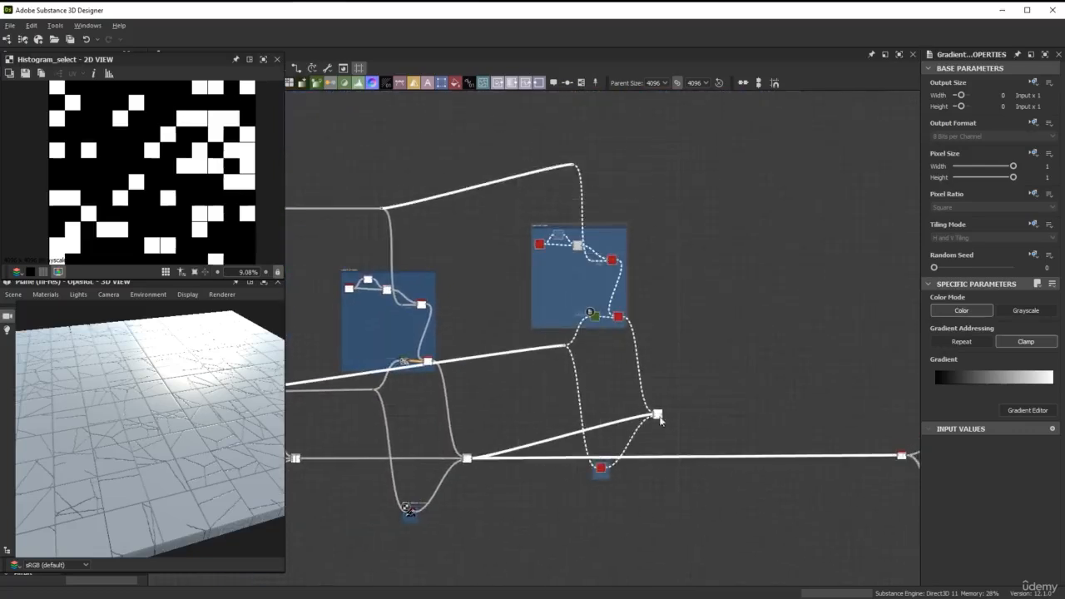
pyautogui.scroll(3, 649, 424)
pyautogui.moveTo(598, 456); pyautogui.dragTo(699, 349, button='middle')
pyautogui.moveTo(700, 349); pyautogui.dragTo(696, 352)
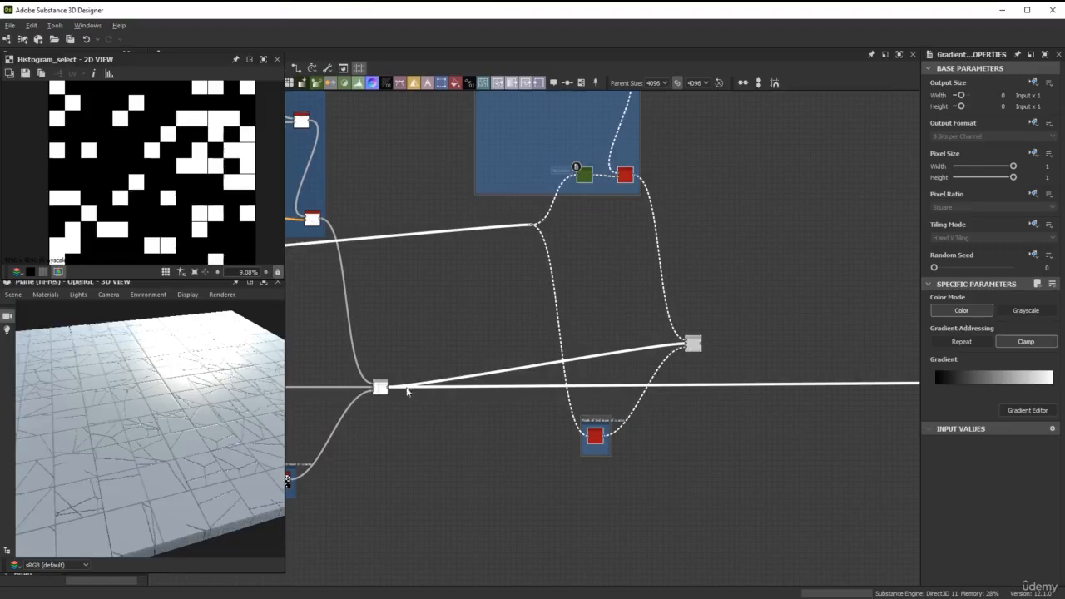
pyautogui.keyDown('shift'); pyautogui.moveTo(388, 388); pyautogui.dragTo(701, 360); pyautogui.keyUp('shift')
# Align the copied crack layer nodes horizontally with the third layer so the connecting lines run straight
pyautogui.scroll(-2, 667, 371)
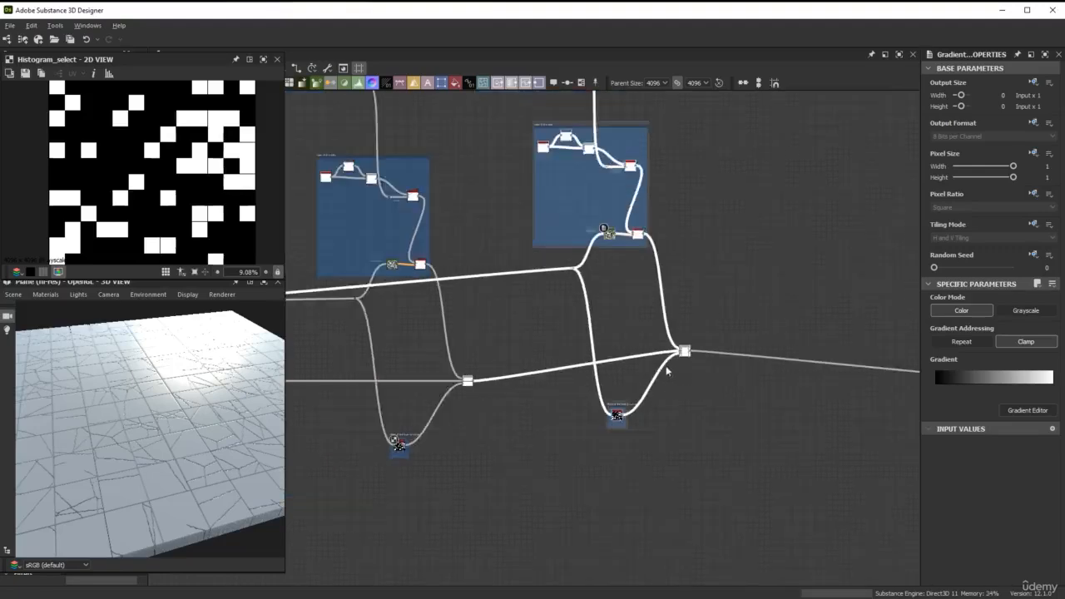
pyautogui.moveTo(641, 337); pyautogui.dragTo(652, 421, button='middle')
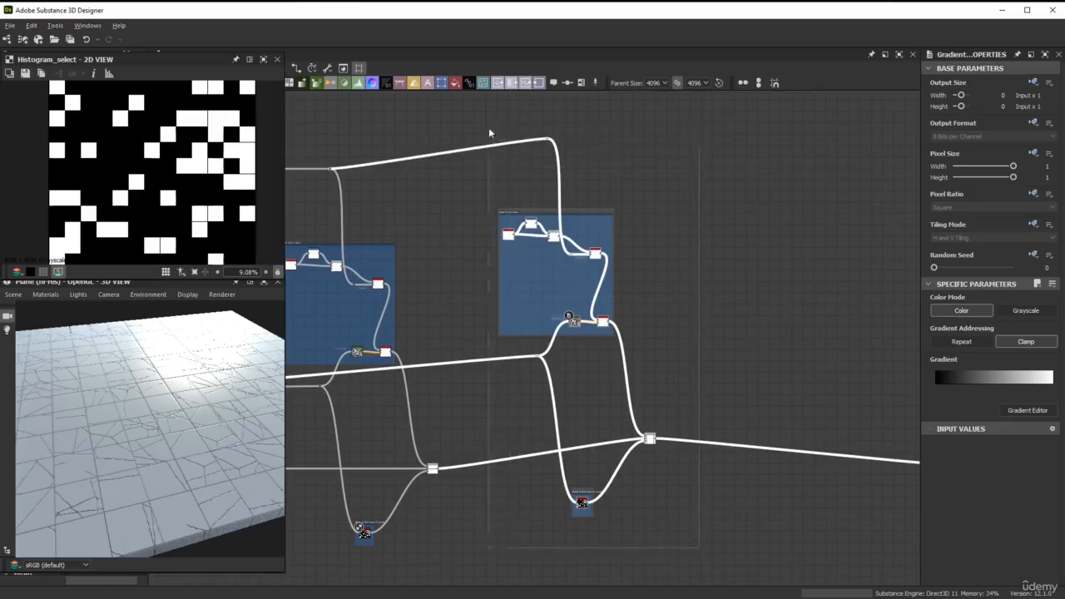
pyautogui.moveTo(649, 440); pyautogui.dragTo(654, 469)
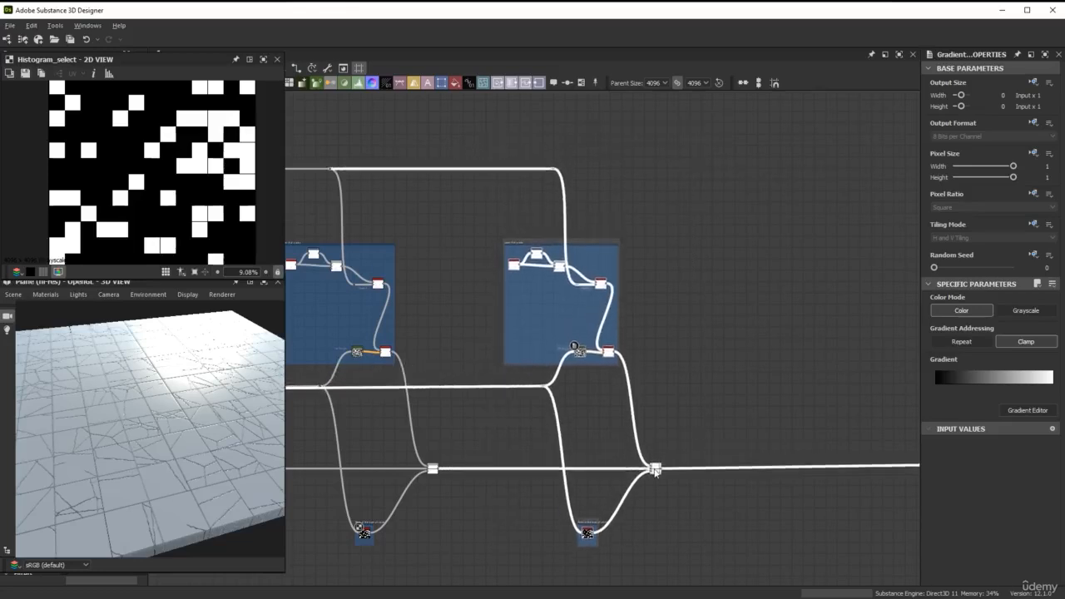
# Connect the third layer's lower dot node to the copied layer's lower dot node, replacing its link from the second layer
pyautogui.moveTo(485, 367); pyautogui.dragTo(638, 248, button='middle')
pyautogui.scroll(3, 540, 283)
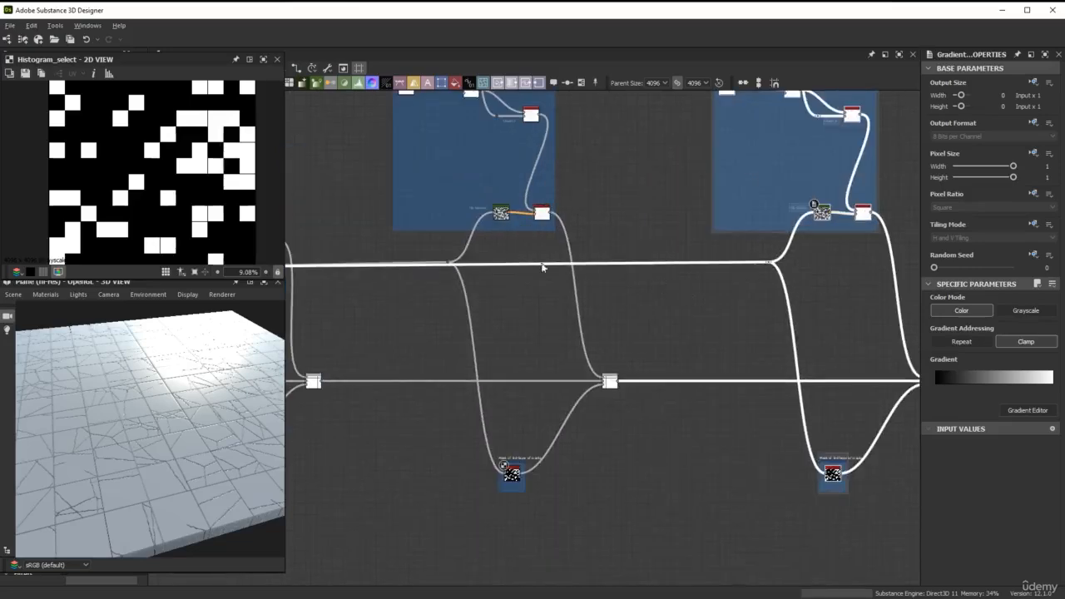
pyautogui.scroll(2, 544, 269)
pyautogui.moveTo(569, 255); pyautogui.dragTo(610, 249, button='middle')
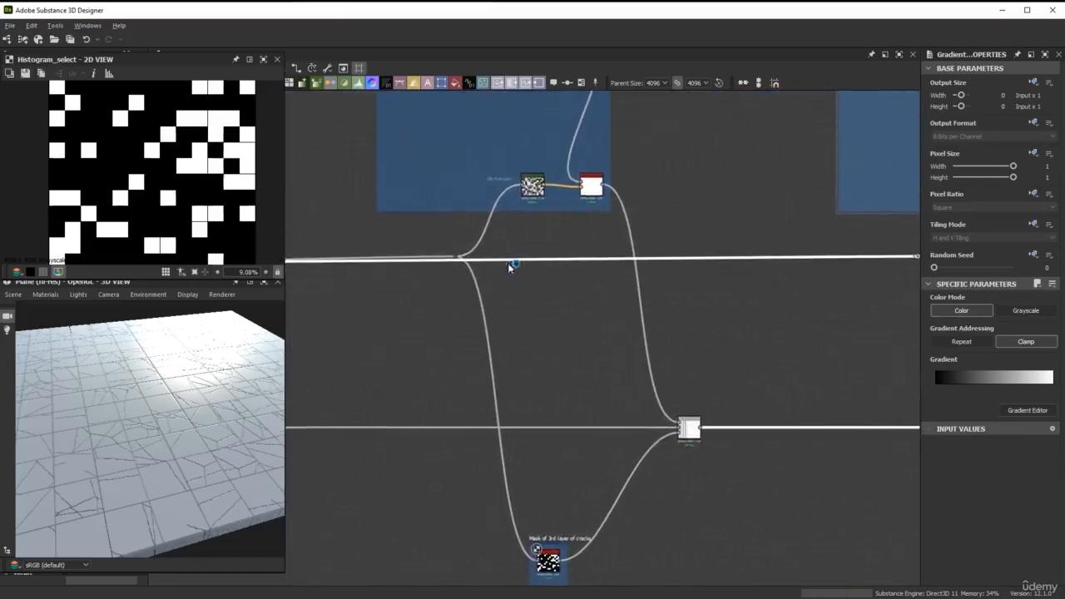
pyautogui.scroll(2, 487, 263)
pyautogui.moveTo(449, 255); pyautogui.dragTo(771, 258)
pyautogui.scroll(-3, 658, 263)
pyautogui.scroll(2, 651, 264)
pyautogui.moveTo(772, 259); pyautogui.dragTo(591, 272, button='middle')
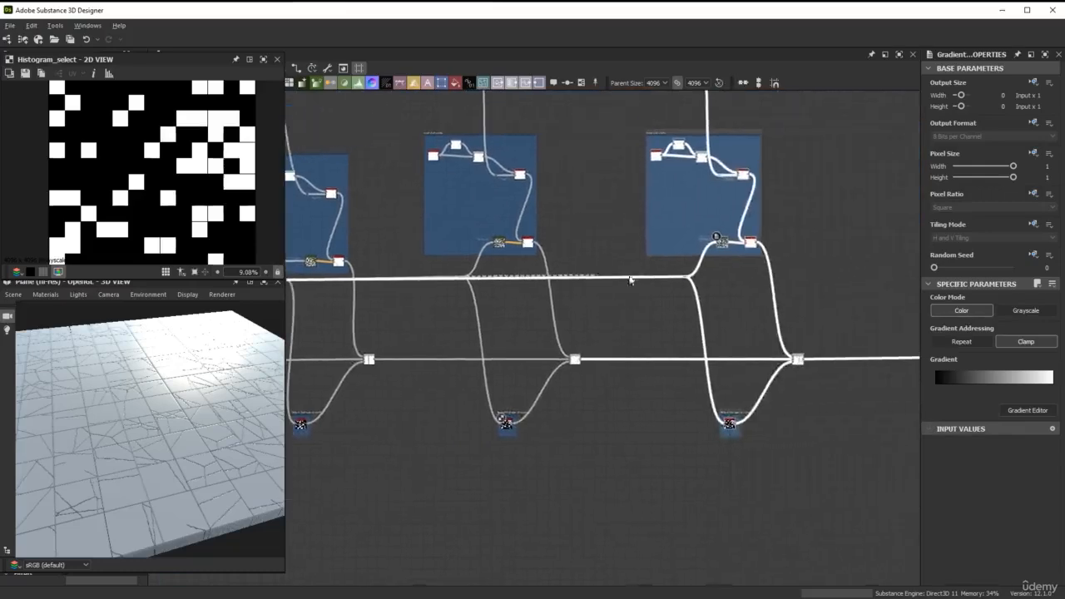
pyautogui.scroll(3, 657, 275)
pyautogui.moveTo(710, 279); pyautogui.dragTo(710, 279)
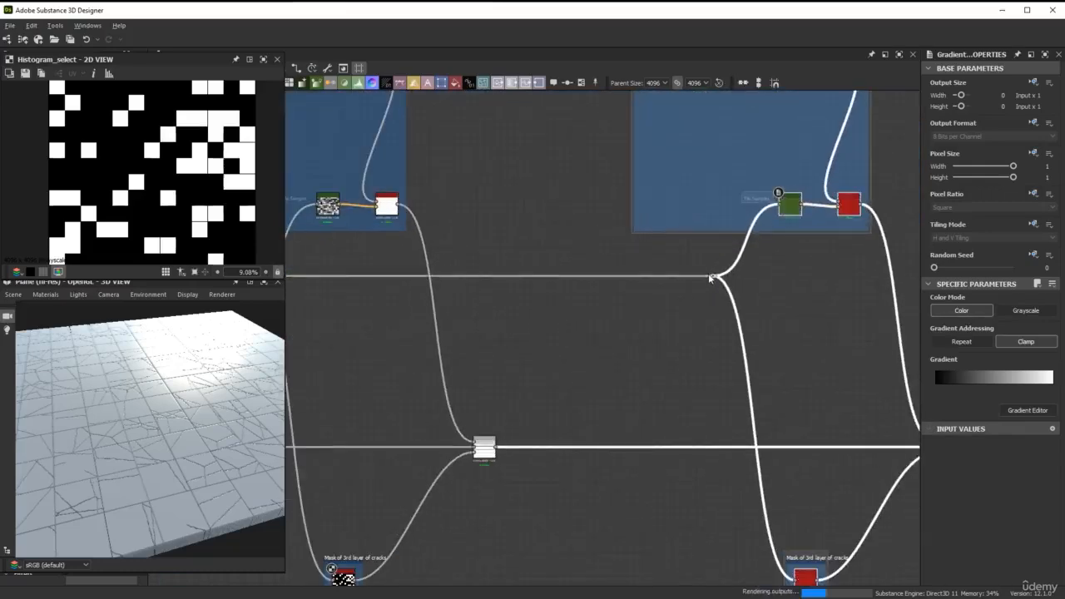
pyautogui.scroll(-1, 553, 325)
pyautogui.moveTo(550, 309); pyautogui.dragTo(527, 281, button='middle')
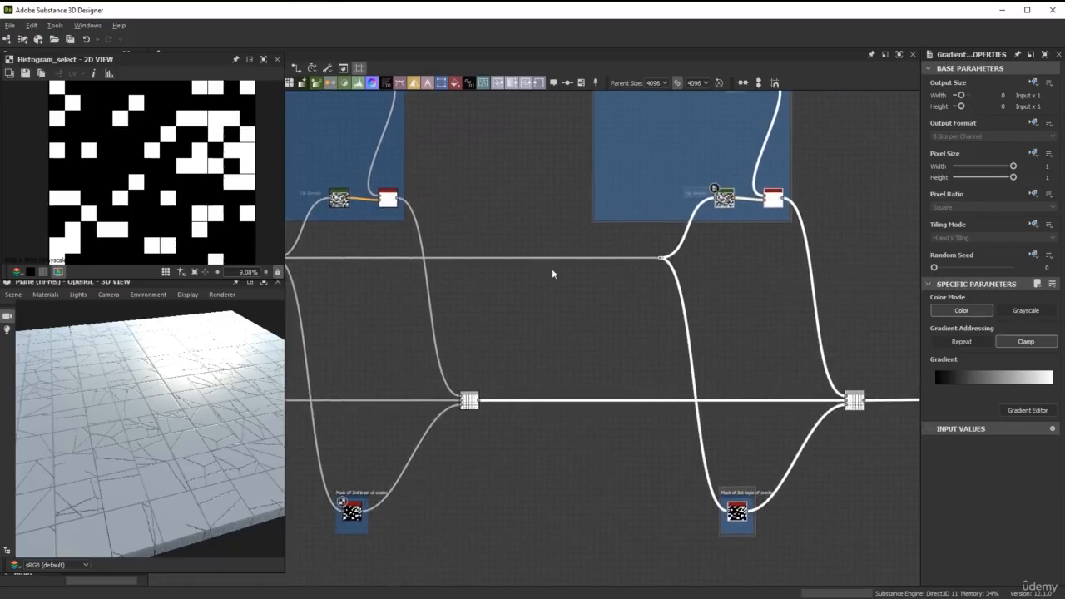
# Rename the copied crack frame as "Layer 4 of cracks"
pyautogui.scroll(-3, 551, 268)
pyautogui.moveTo(594, 338); pyautogui.dragTo(589, 441, button='middle')
pyautogui.scroll(3, 589, 242)
pyautogui.scroll(2, 590, 242)
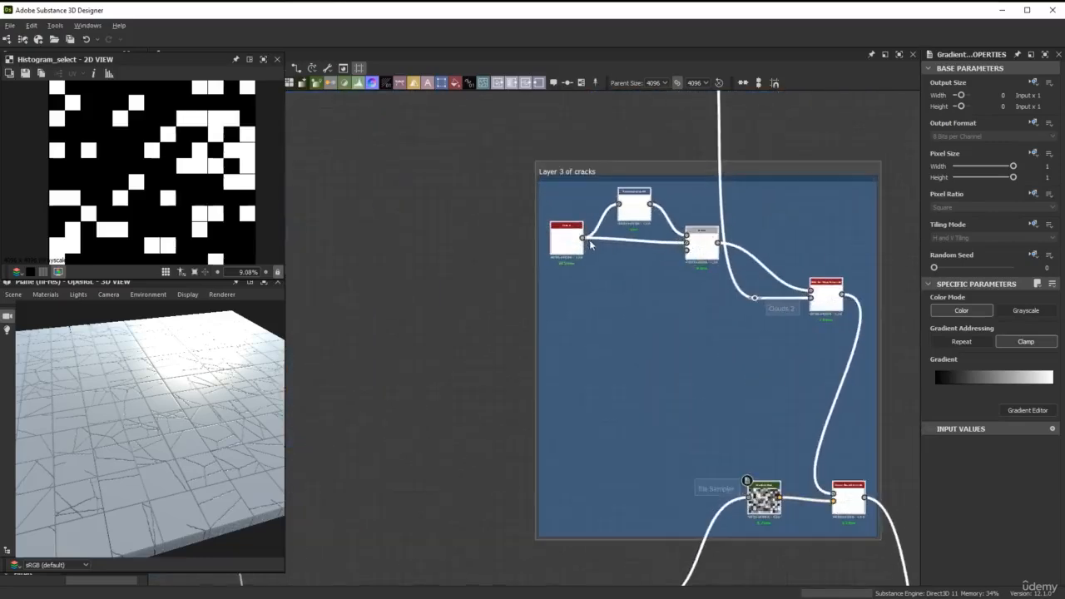
pyautogui.click(571, 171)
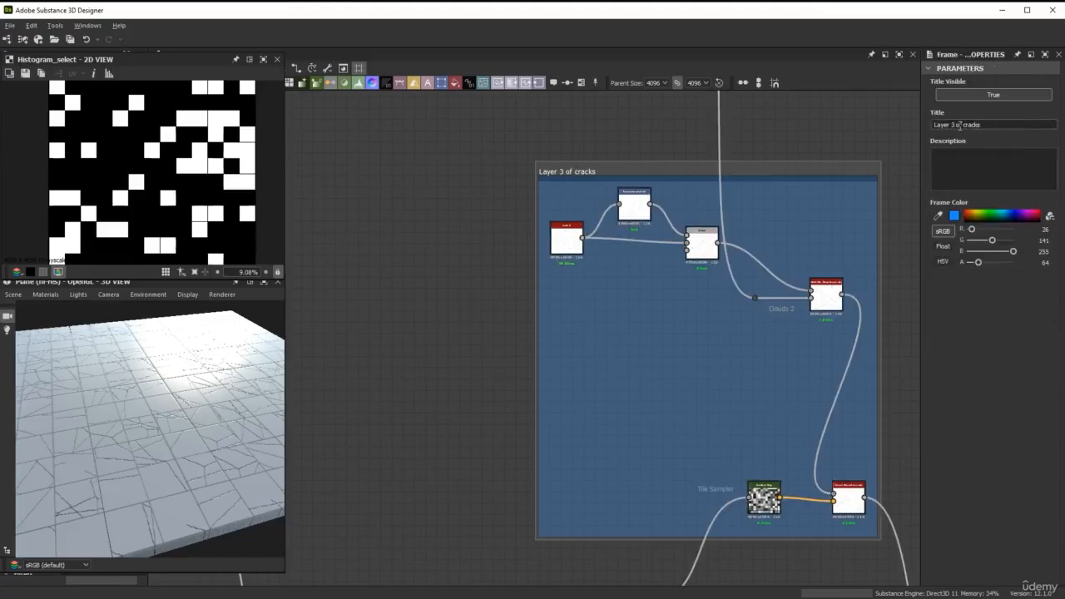
pyautogui.doubleClick(953, 125)
pyautogui.write('4')
pyautogui.press('Return')
# Set the scale of the Cells 3 node in the Layer 4 frame to 10 and check the cracks in 3D
pyautogui.scroll(2, 574, 237)
pyautogui.doubleClick(569, 262)
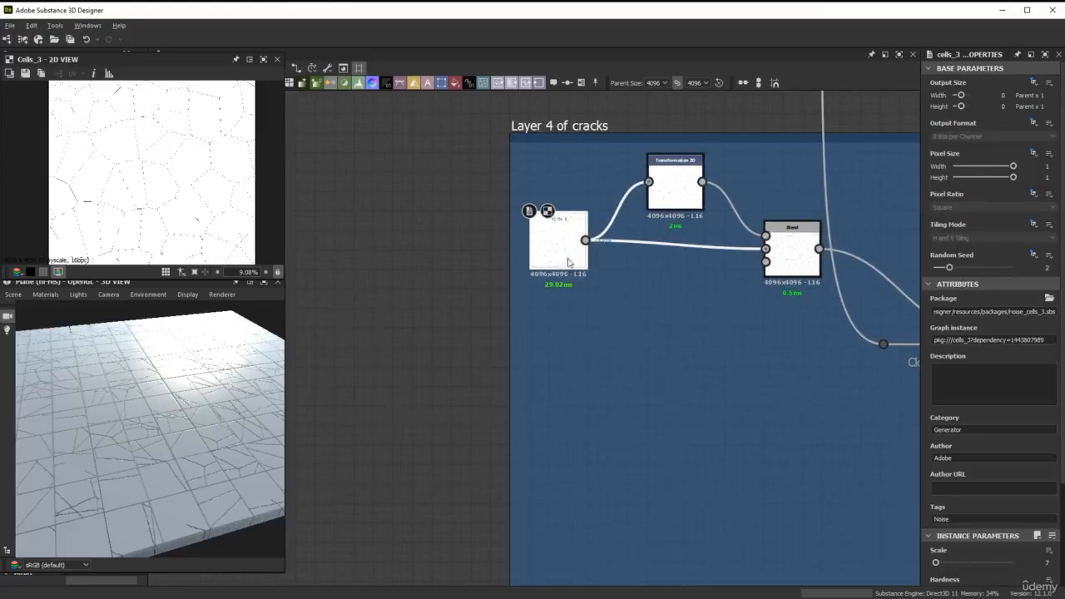
pyautogui.scroll(-4, 986, 496)
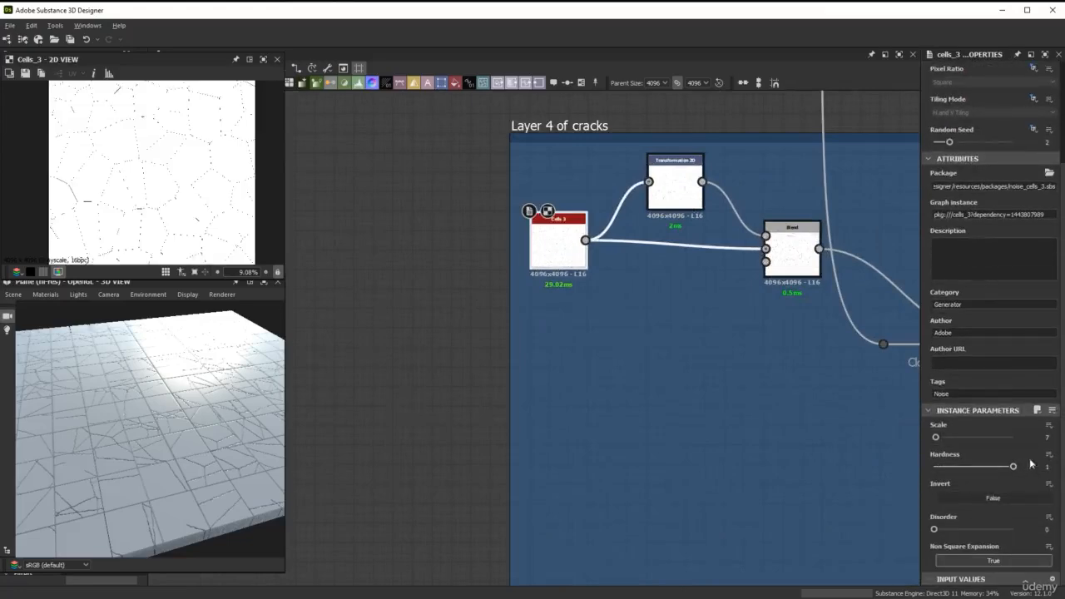
pyautogui.doubleClick(1047, 438)
pyautogui.write('10')
pyautogui.press('Return')
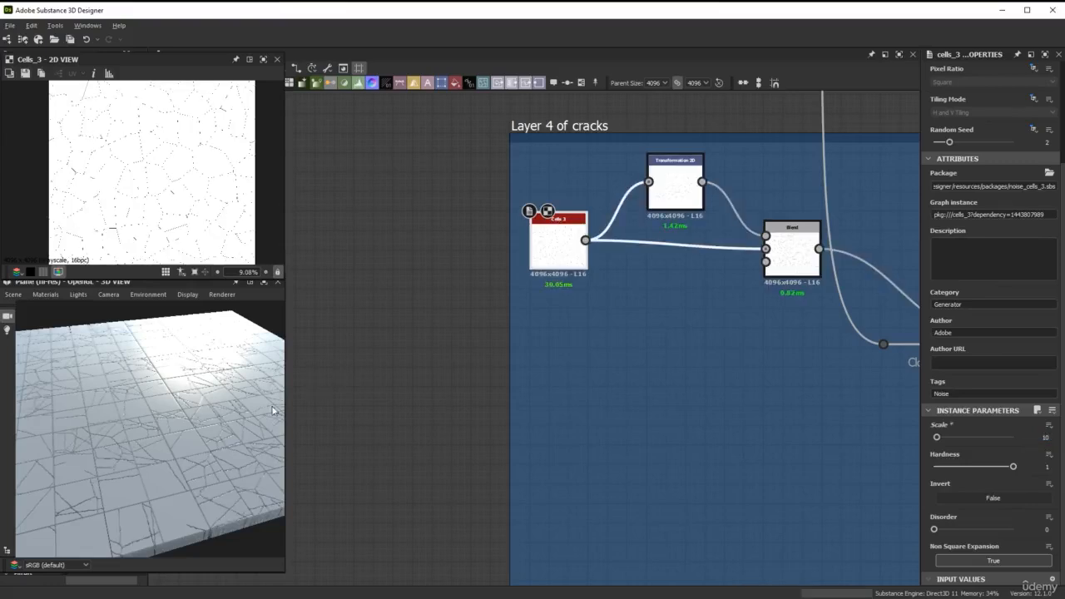
pyautogui.moveTo(272, 406); pyautogui.dragTo(565, 425)
# Rename the copied mask frame as "Mask of 4th layer of cracks"
pyautogui.scroll(-3, 682, 507)
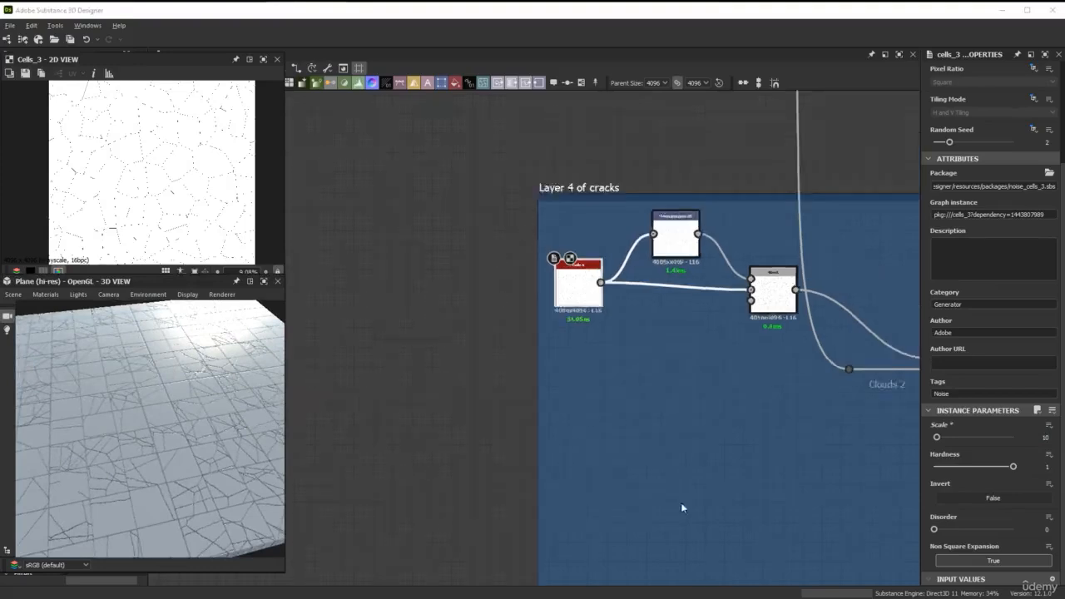
pyautogui.moveTo(682, 507); pyautogui.dragTo(628, 173, button='middle')
pyautogui.moveTo(651, 405); pyautogui.dragTo(683, 374, button='middle')
pyautogui.scroll(3, 718, 445)
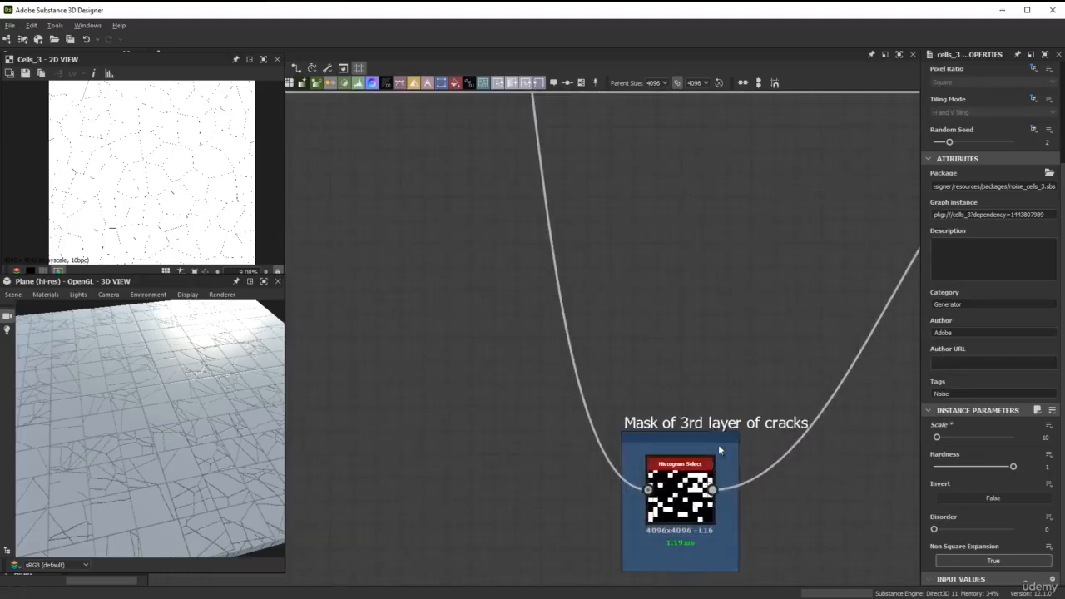
pyautogui.click(718, 444)
pyautogui.click(955, 124)
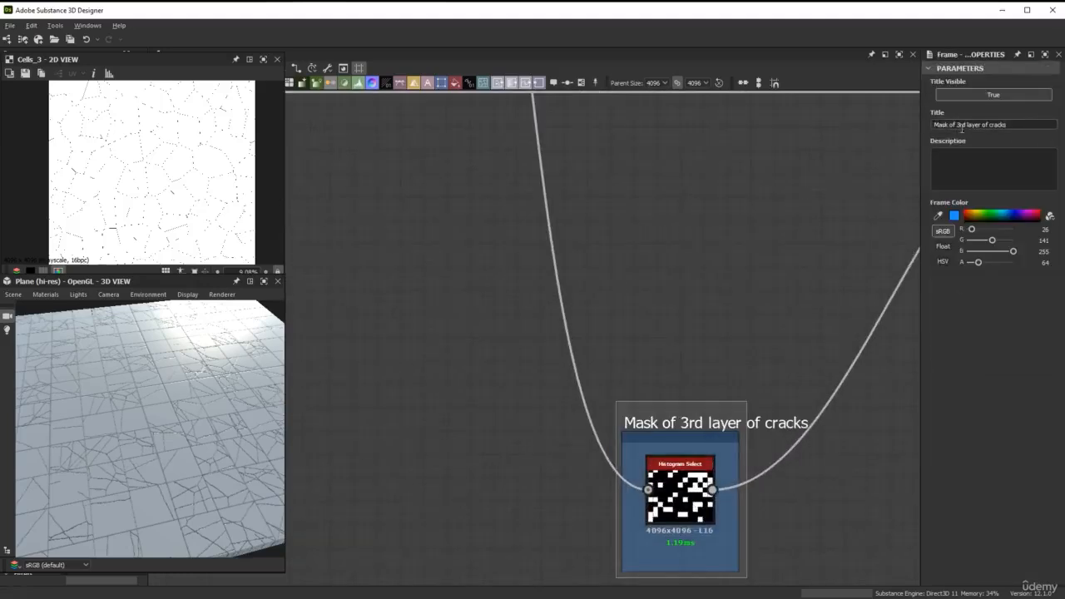
pyautogui.doubleClick(959, 125)
pyautogui.write('4th')
pyautogui.click(791, 272)
# Preview the fourth layer's Histogram Select mask and examine its position, range and contrast settings
pyautogui.doubleClick(680, 487)
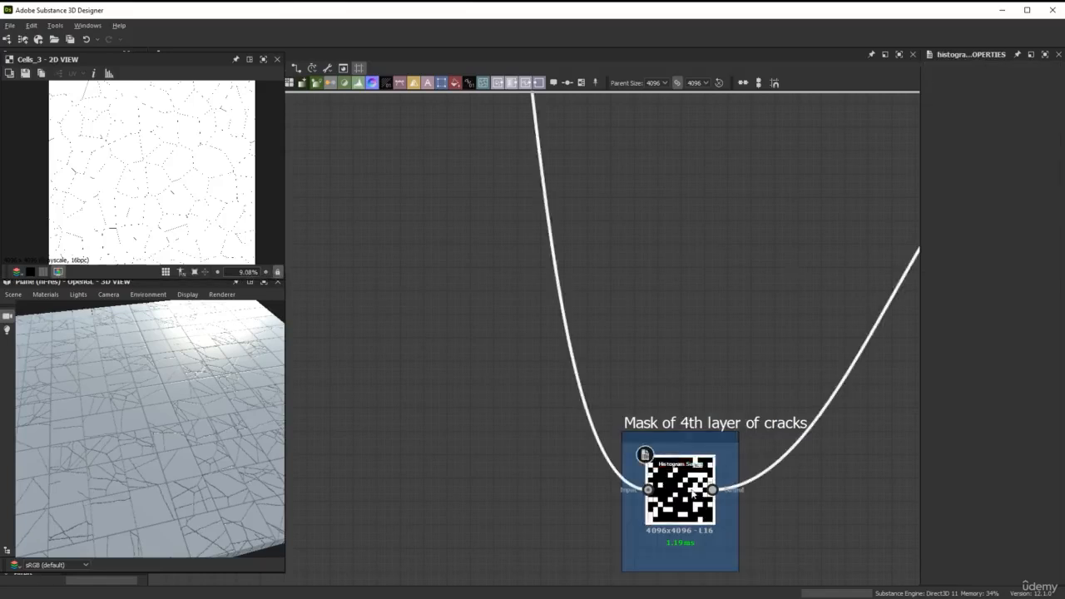
pyautogui.scroll(-3, 599, 330)
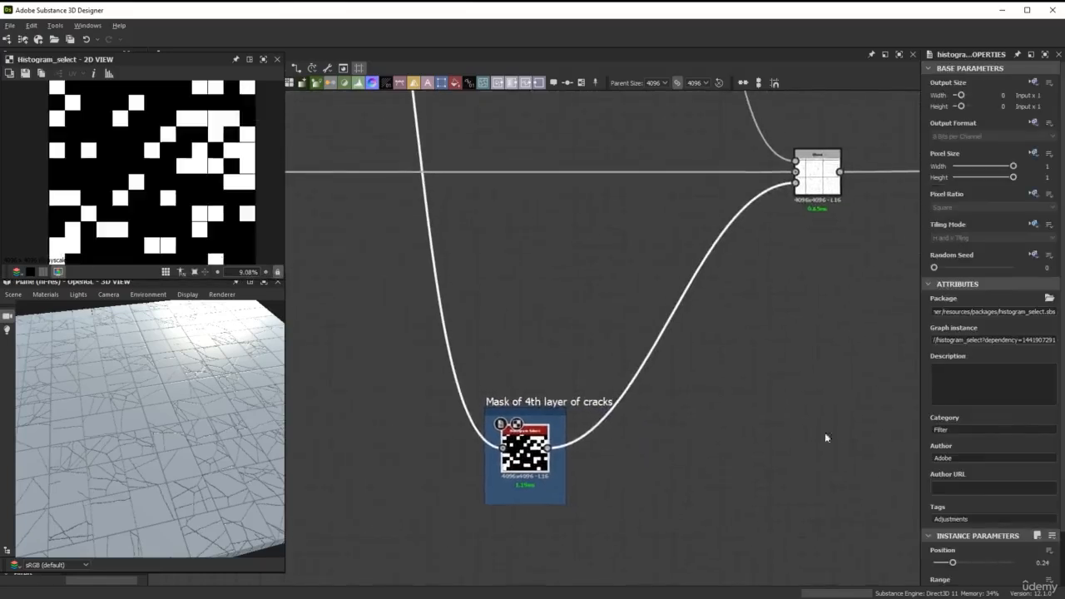
pyautogui.scroll(-2, 973, 437)
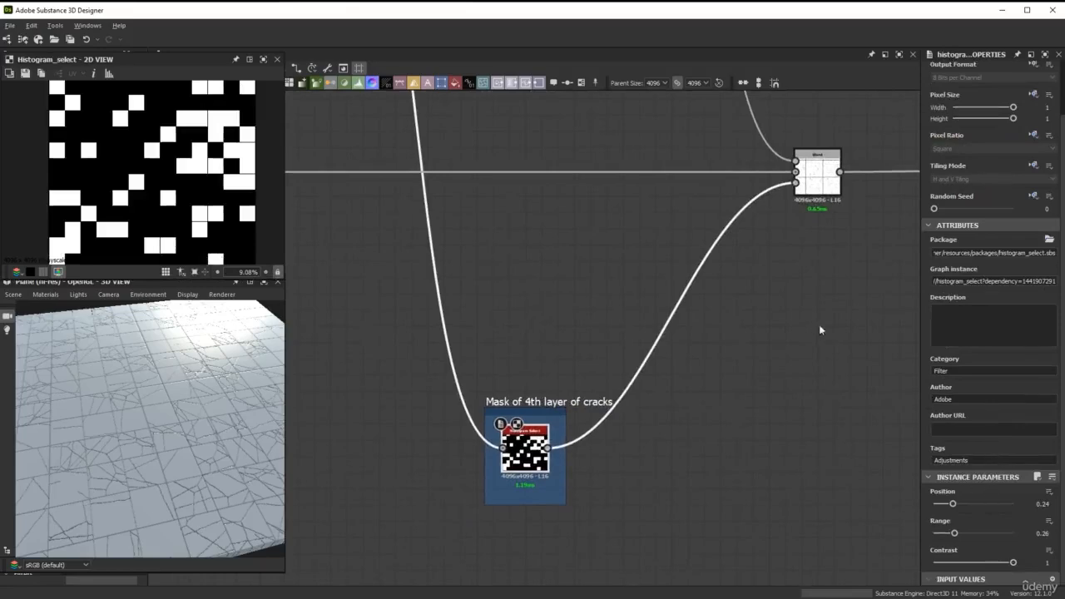
# Disable and re-enable the fourth layer's Blend node to compare the material with and without the fourth layer of cracks
pyautogui.moveTo(811, 265); pyautogui.dragTo(783, 346, button='middle')
pyautogui.scroll(1, 781, 321)
pyautogui.click(798, 262)
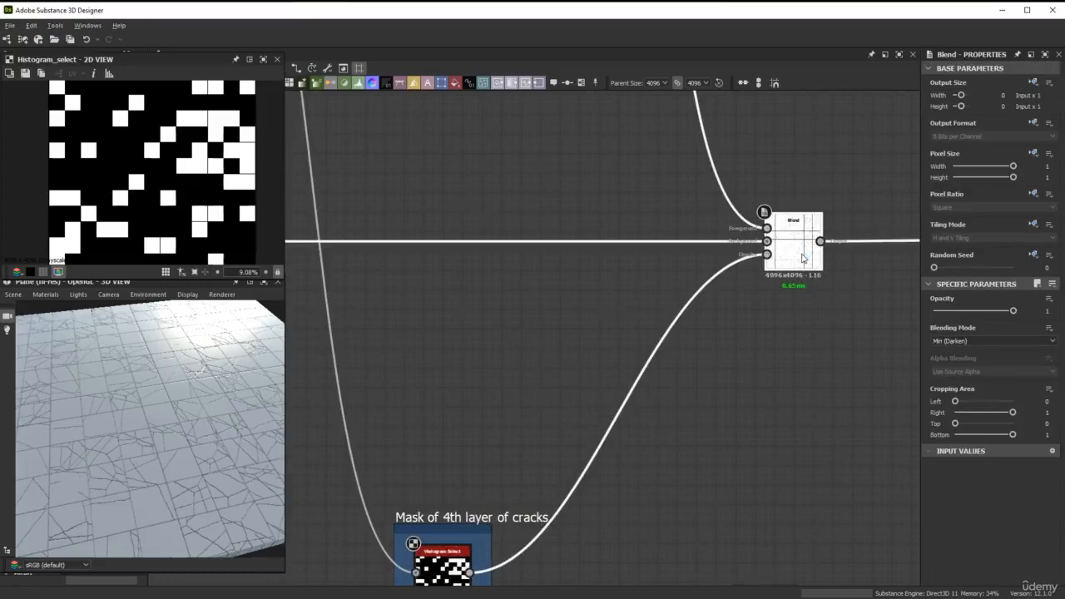
pyautogui.hotkey('shift', 'd')
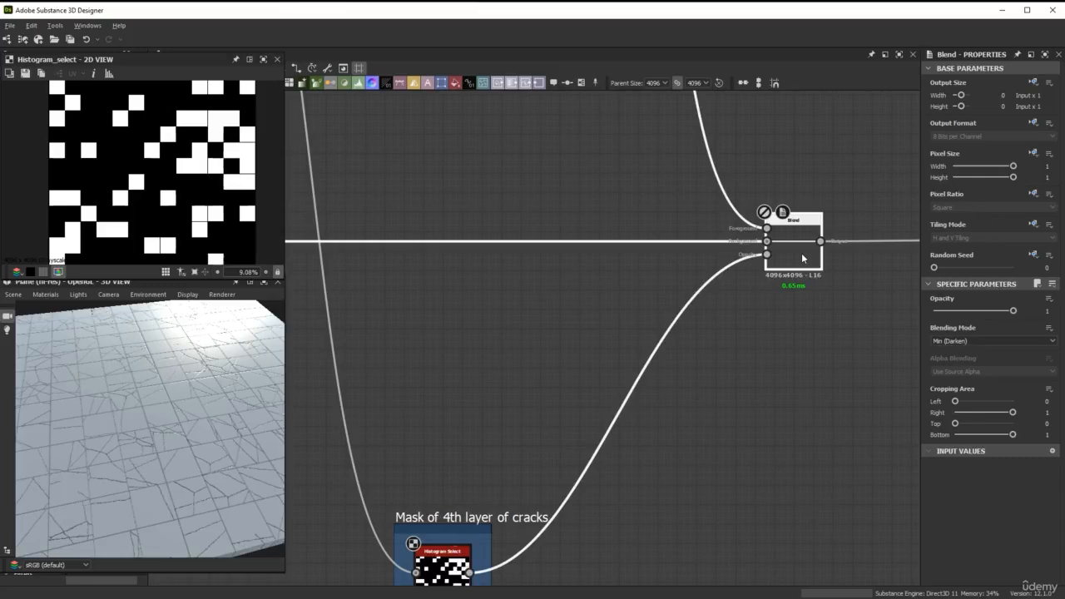
pyautogui.hotkey('shift', 'd')
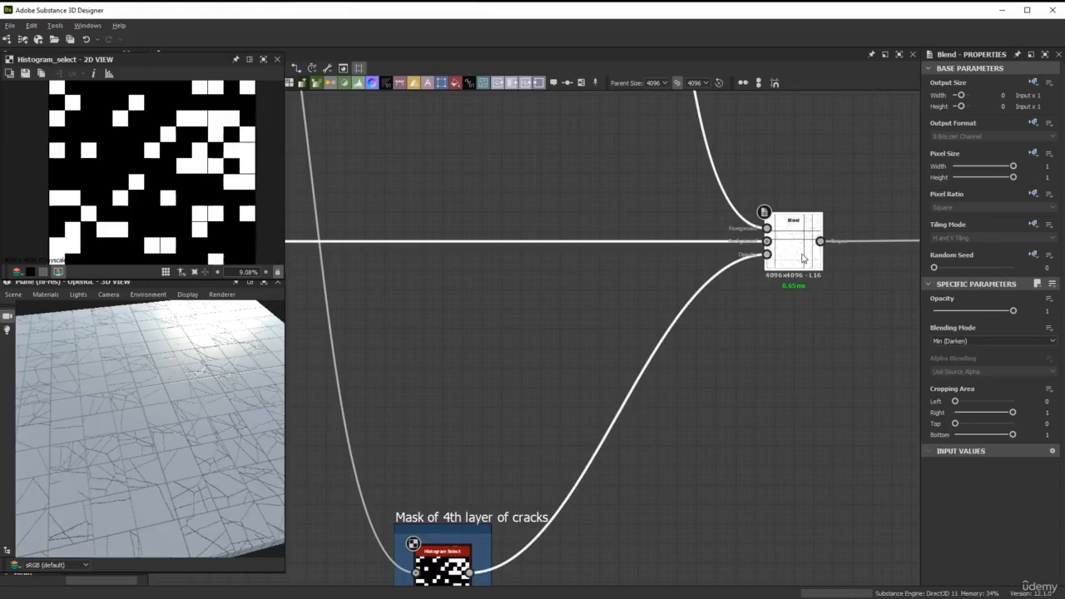
# Add a Flood Fill node branching off the fourth layer's Blend output, keeping the Blend's original downstream connection intact
pyautogui.scroll(-4, 803, 258)
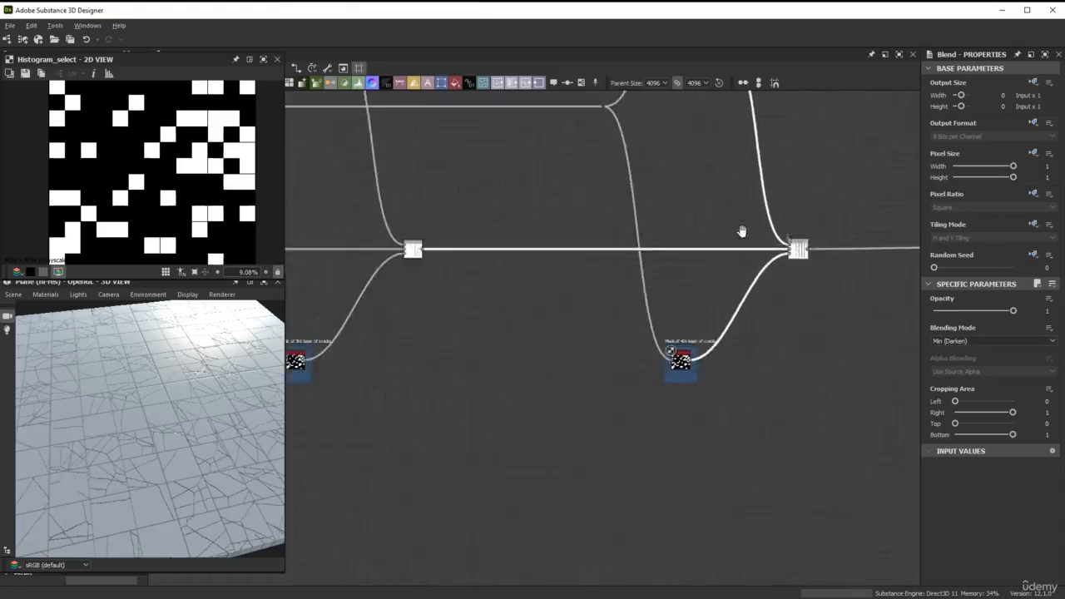
pyautogui.moveTo(784, 162); pyautogui.dragTo(688, 328, button='middle')
pyautogui.scroll(-2, 688, 329)
pyautogui.moveTo(705, 292); pyautogui.dragTo(699, 359, button='middle')
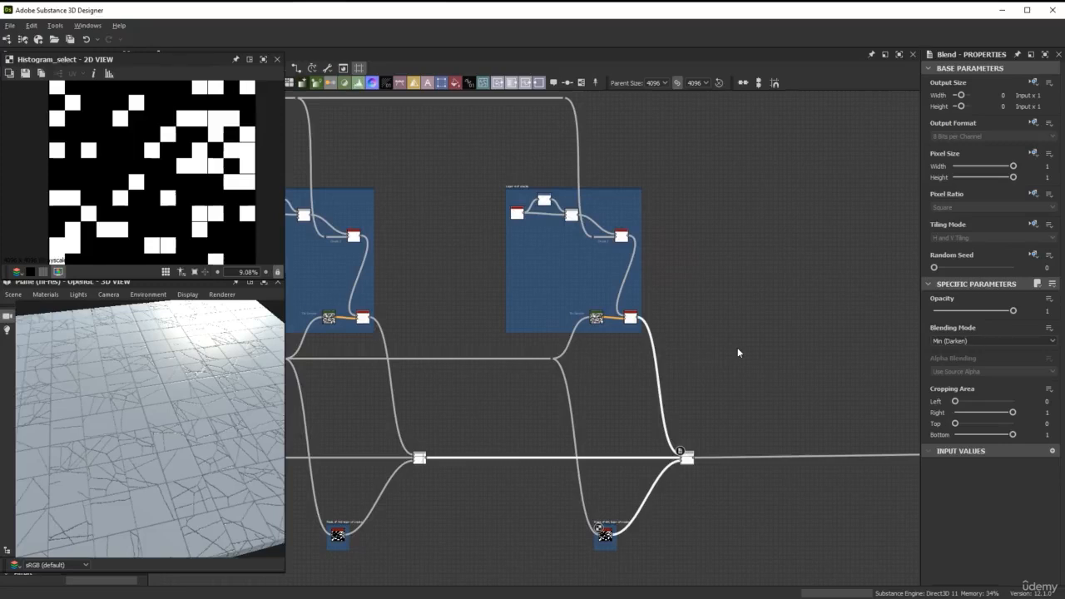
pyautogui.moveTo(737, 347); pyautogui.dragTo(519, 261, button='middle')
pyautogui.scroll(5, 532, 367)
pyautogui.moveTo(418, 327); pyautogui.dragTo(428, 388)
pyautogui.press('space')
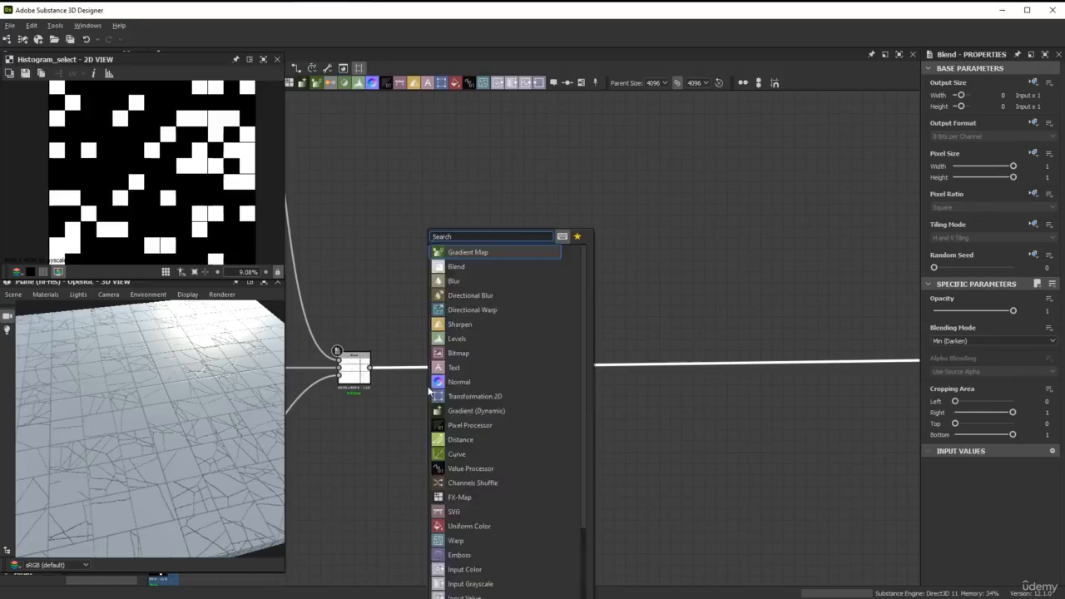
pyautogui.write('flo')
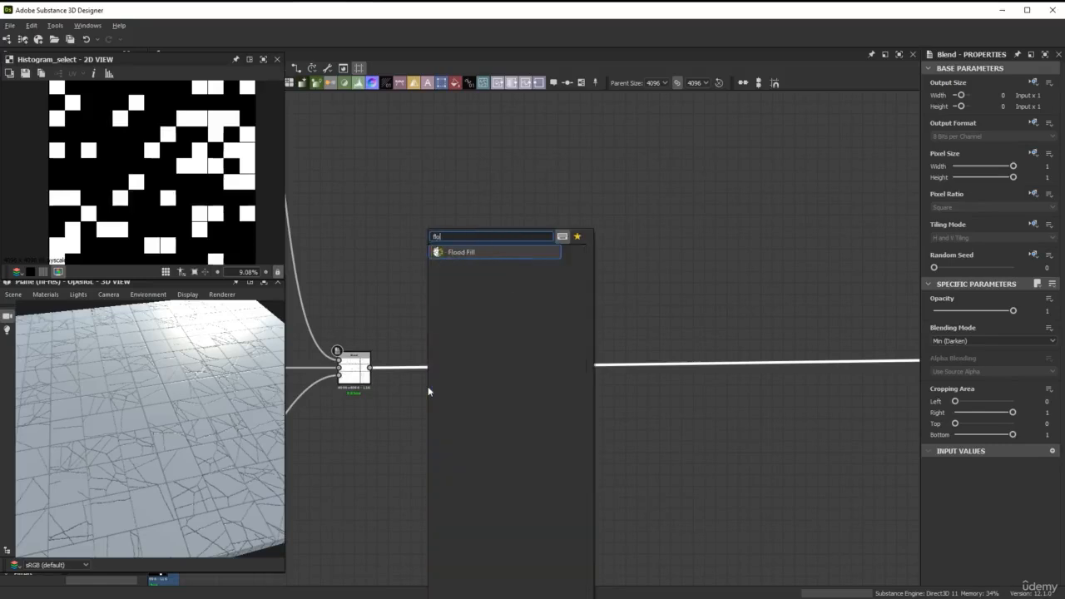
pyautogui.press('Return')
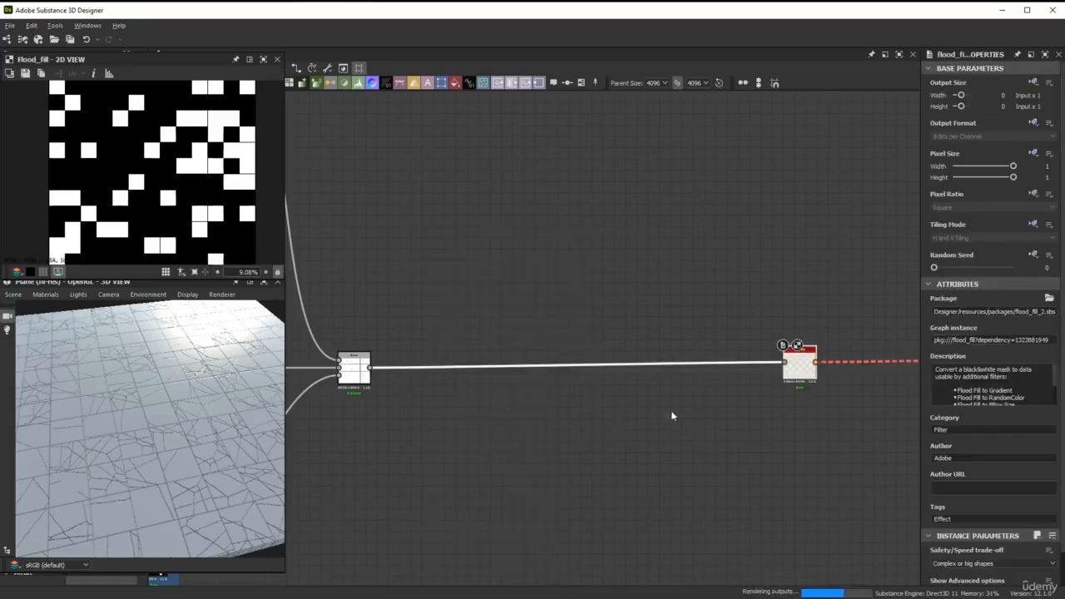
pyautogui.moveTo(799, 366); pyautogui.dragTo(370, 367)
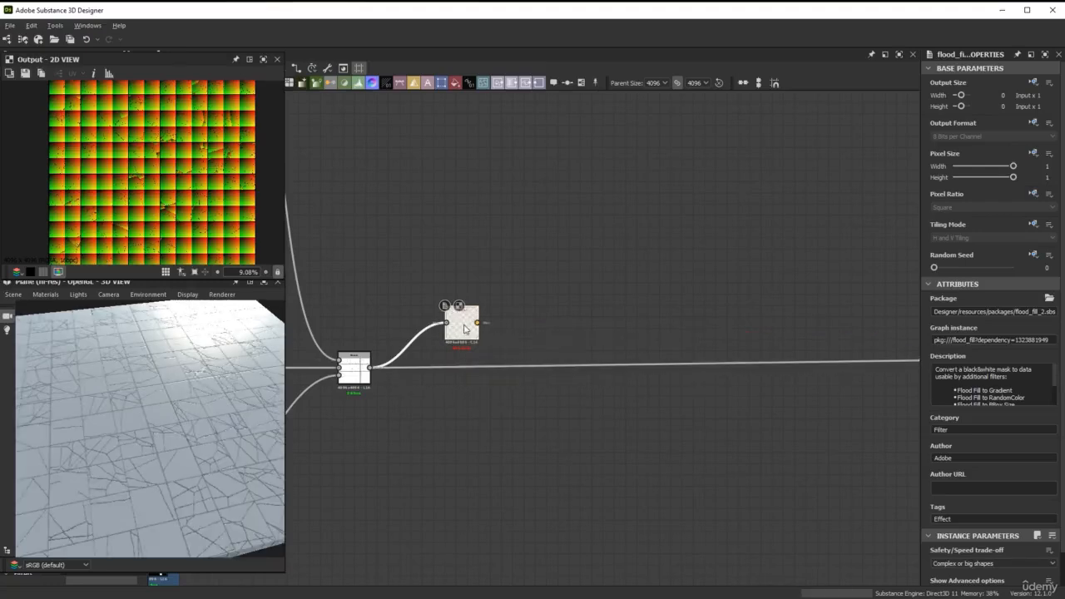
pyautogui.scroll(3, 180, 202)
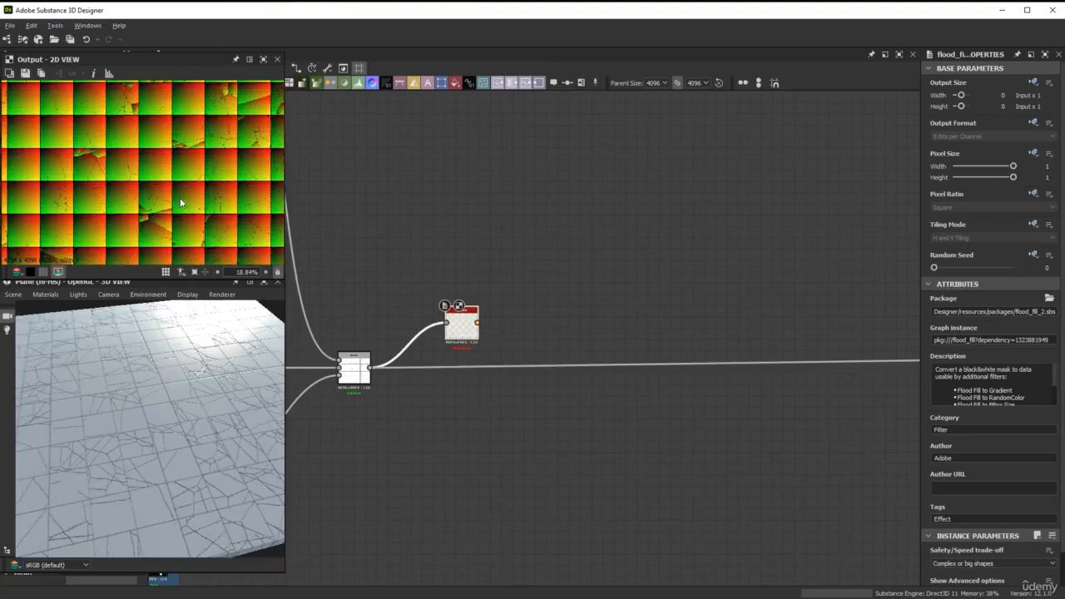
# Insert a Levels node between the fourth layer's Blend and the Flood Fill, spacing the nodes apart
pyautogui.moveTo(463, 326); pyautogui.dragTo(532, 283)
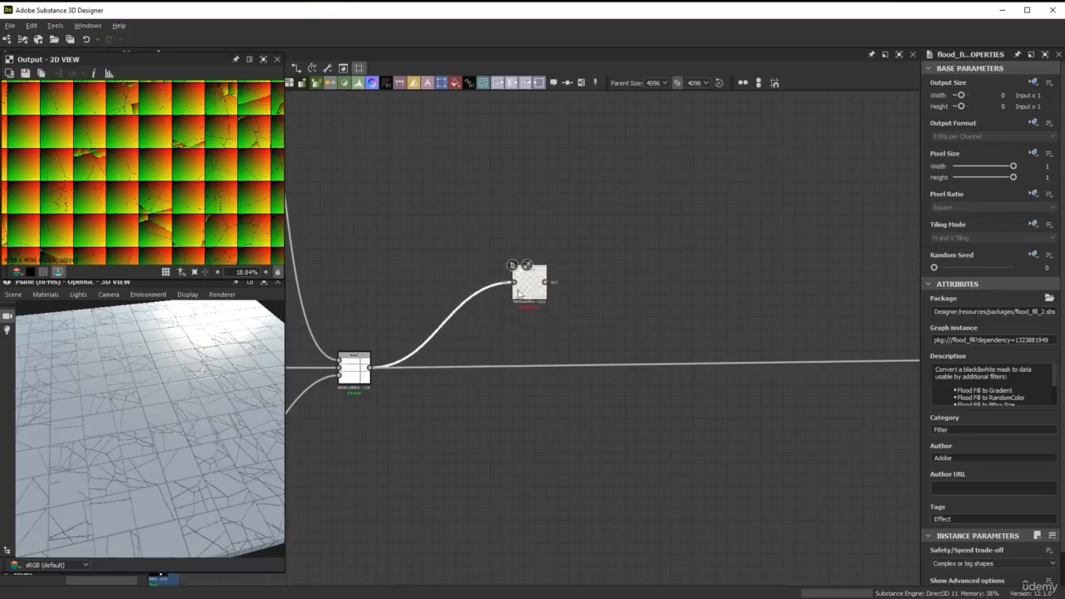
pyautogui.scroll(3, 525, 283)
pyautogui.scroll(-2, 501, 286)
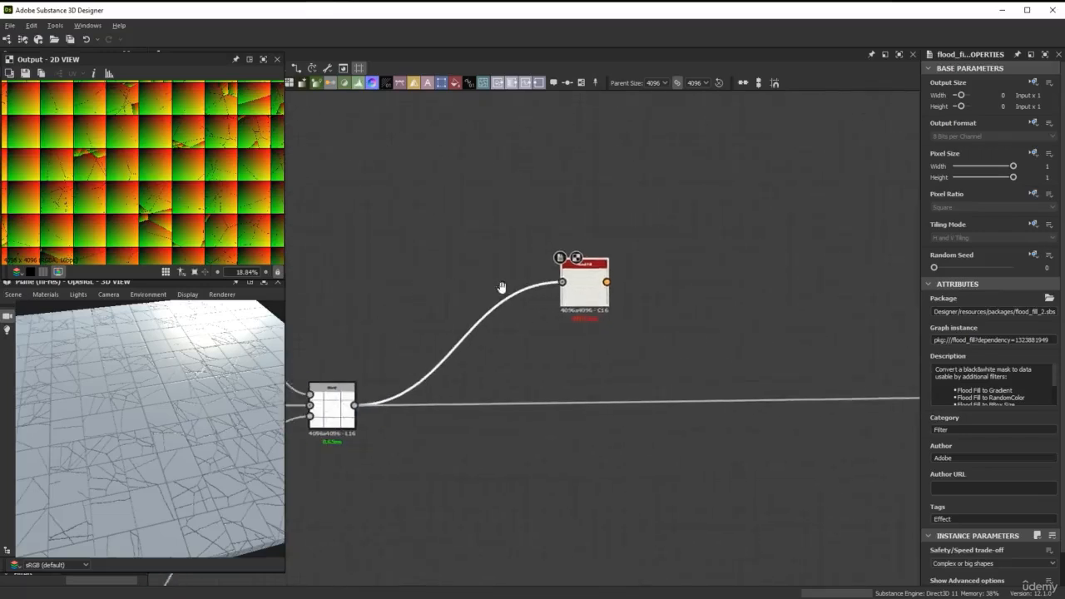
pyautogui.press('space')
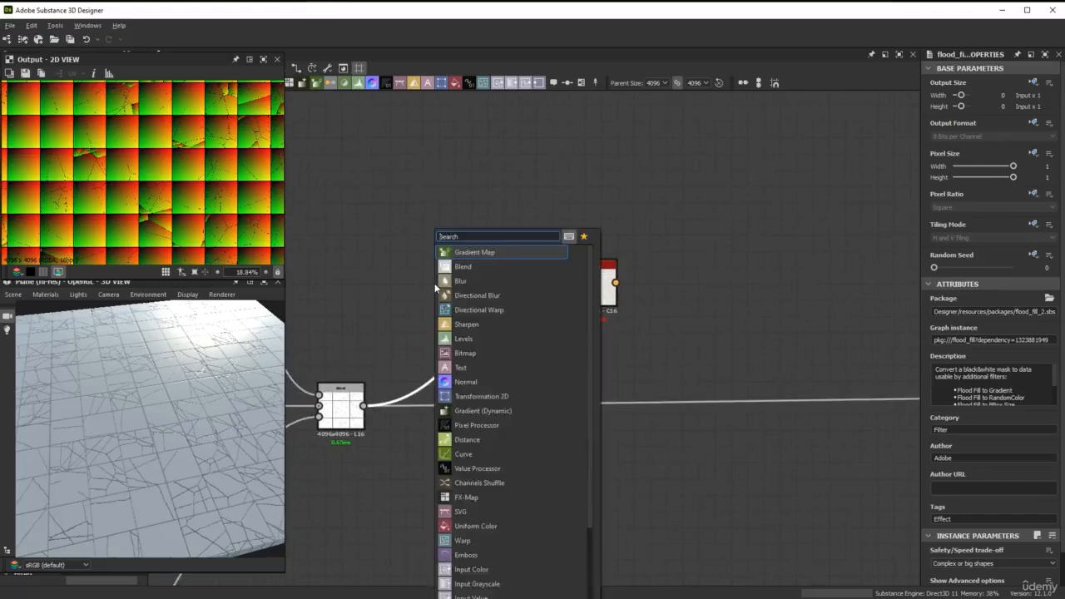
pyautogui.write('lev')
pyautogui.press('Return')
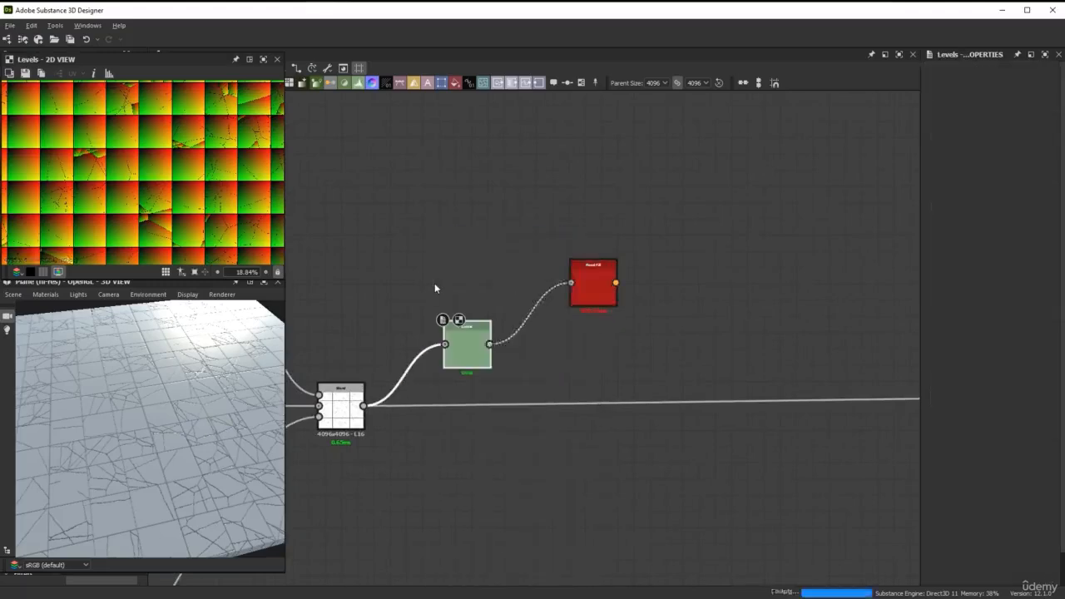
pyautogui.moveTo(477, 344); pyautogui.dragTo(487, 285)
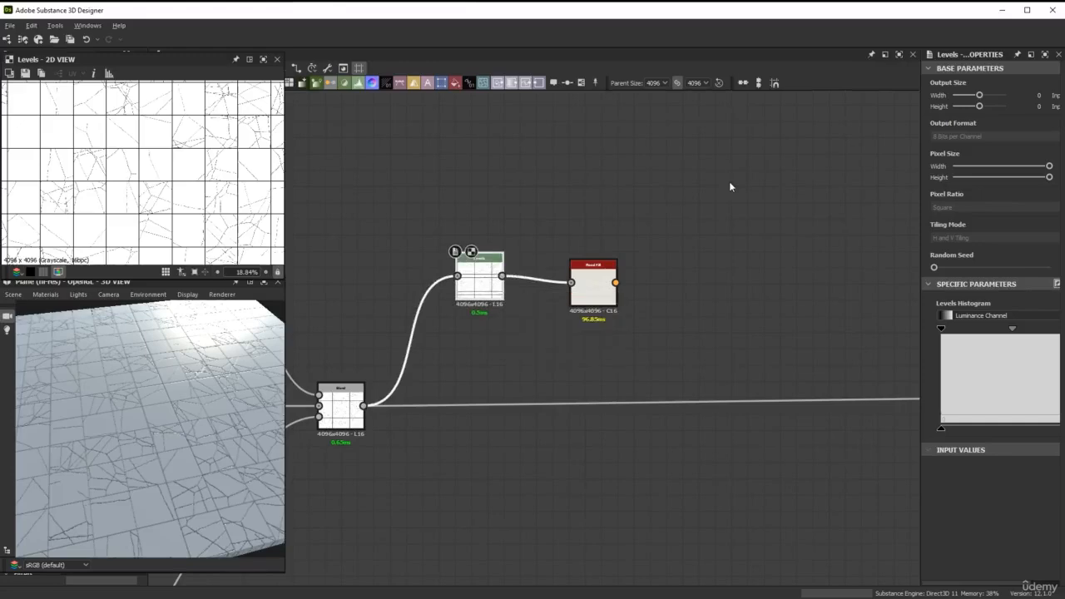
# Raise the Levels node's input black point just past the histogram's middle and preview the Flood Fill output
pyautogui.moveTo(919, 266); pyautogui.dragTo(869, 267)
pyautogui.moveTo(889, 329); pyautogui.dragTo(978, 338)
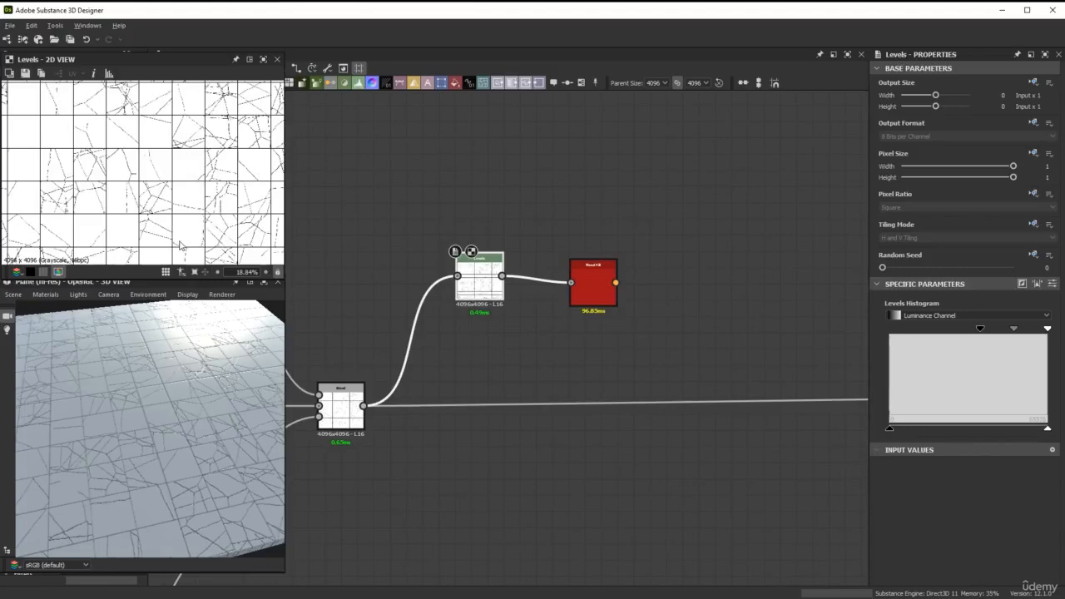
pyautogui.scroll(2, 179, 246)
pyautogui.scroll(3, 190, 189)
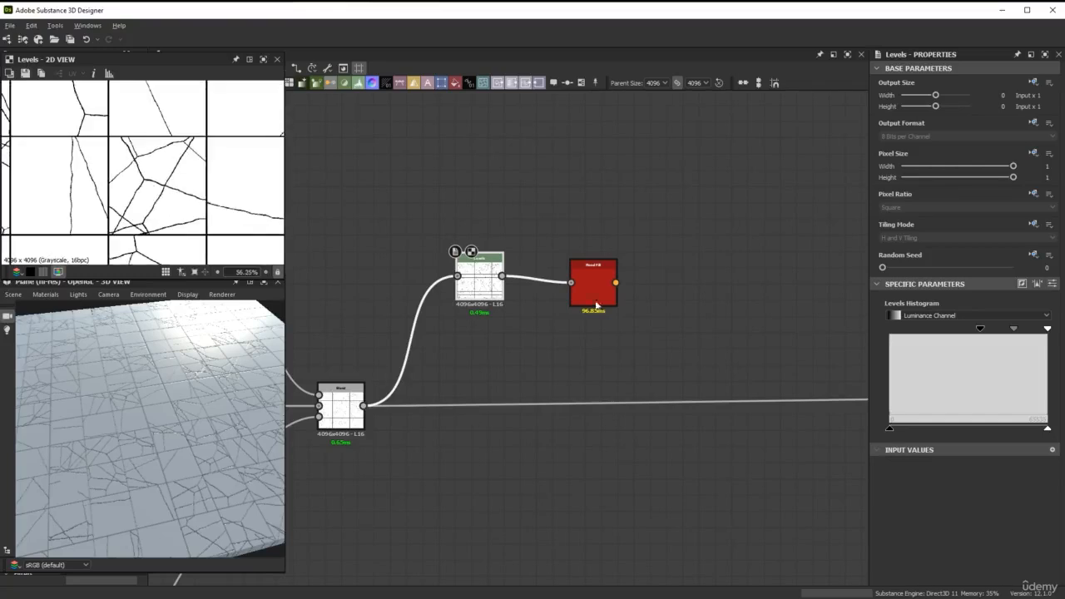
pyautogui.doubleClick(596, 284)
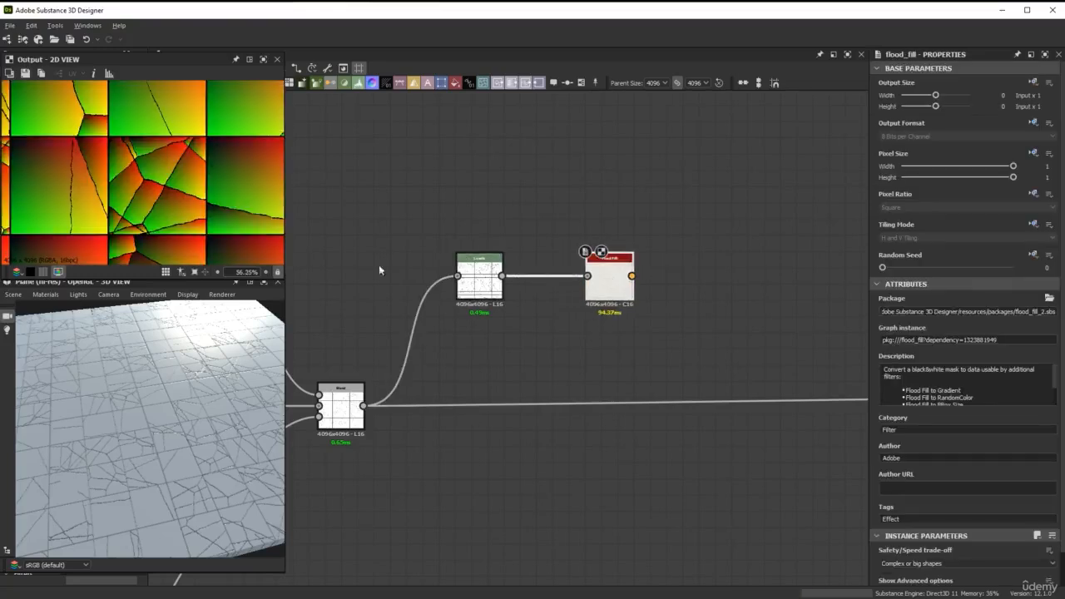
pyautogui.scroll(-5, 193, 219)
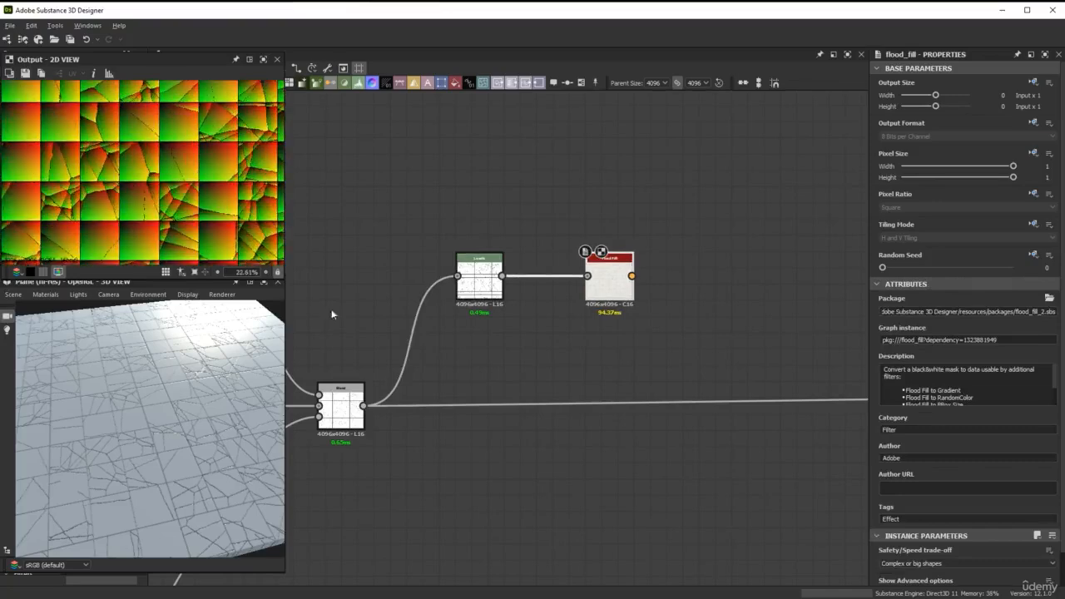
# Raise the Levels node's input black point further, to about three quarters of the histogram, and select the Flood Fill node
pyautogui.click(483, 281)
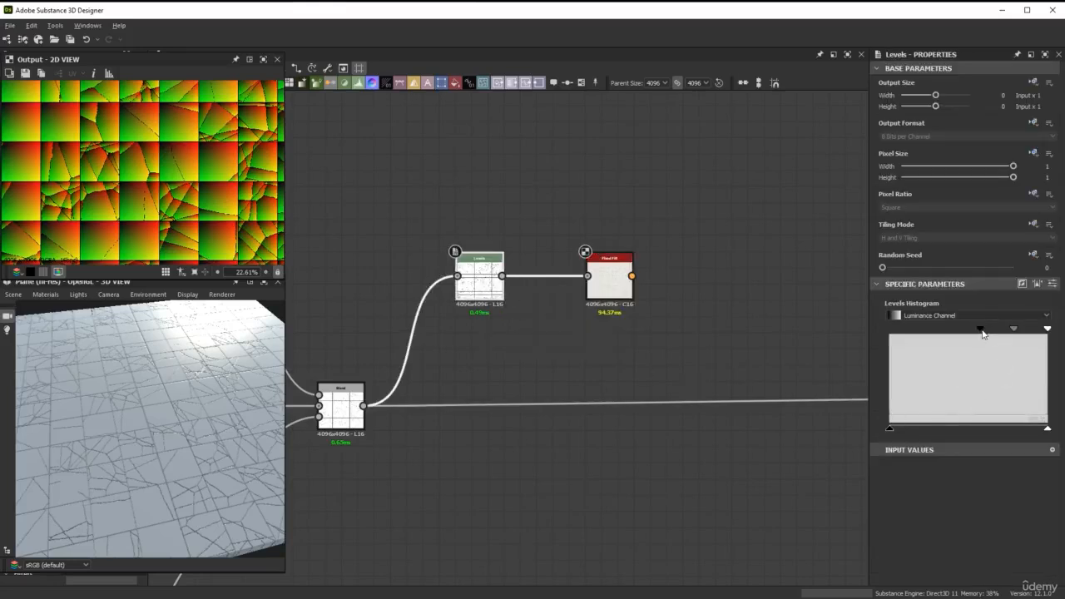
pyautogui.moveTo(982, 333); pyautogui.dragTo(1009, 332)
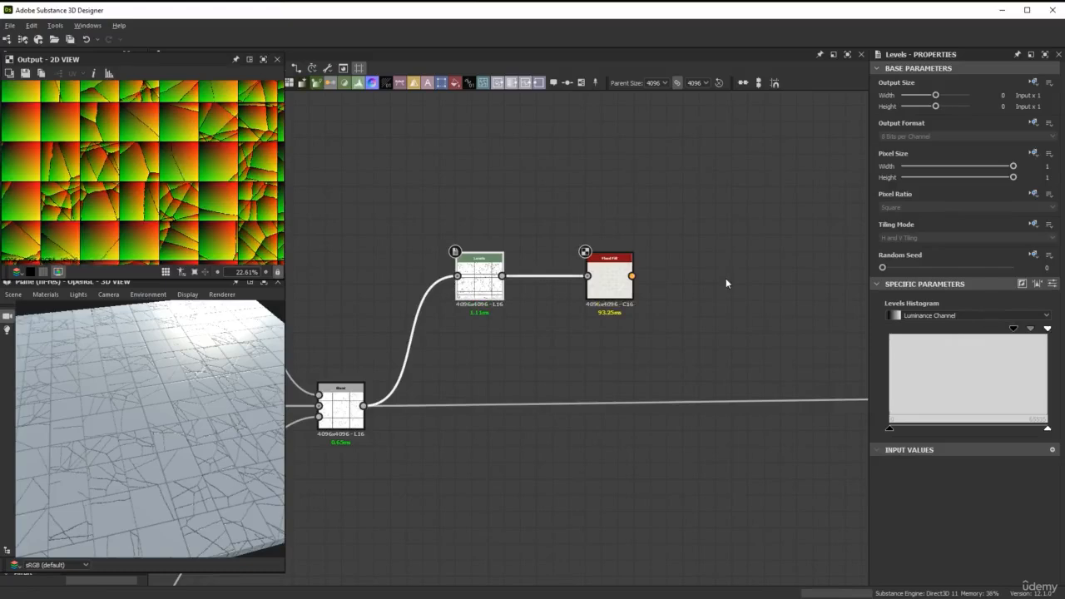
pyautogui.click(610, 283)
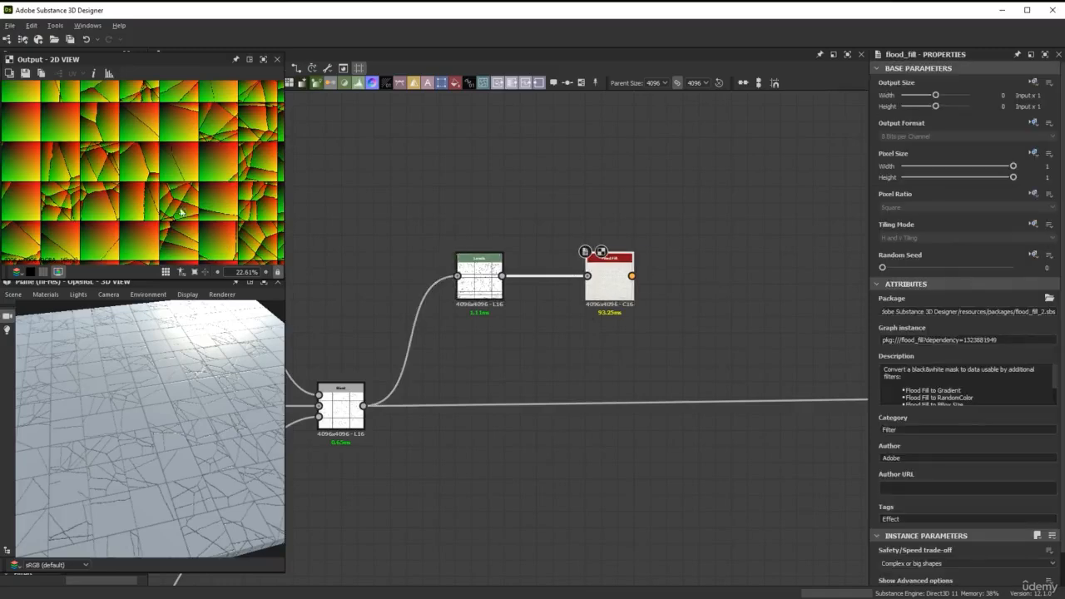
# Examine across the Flood Fill preview how well the cracks separate each tile into individual pieces
pyautogui.scroll(-3, 180, 213)
pyautogui.scroll(4, 196, 204)
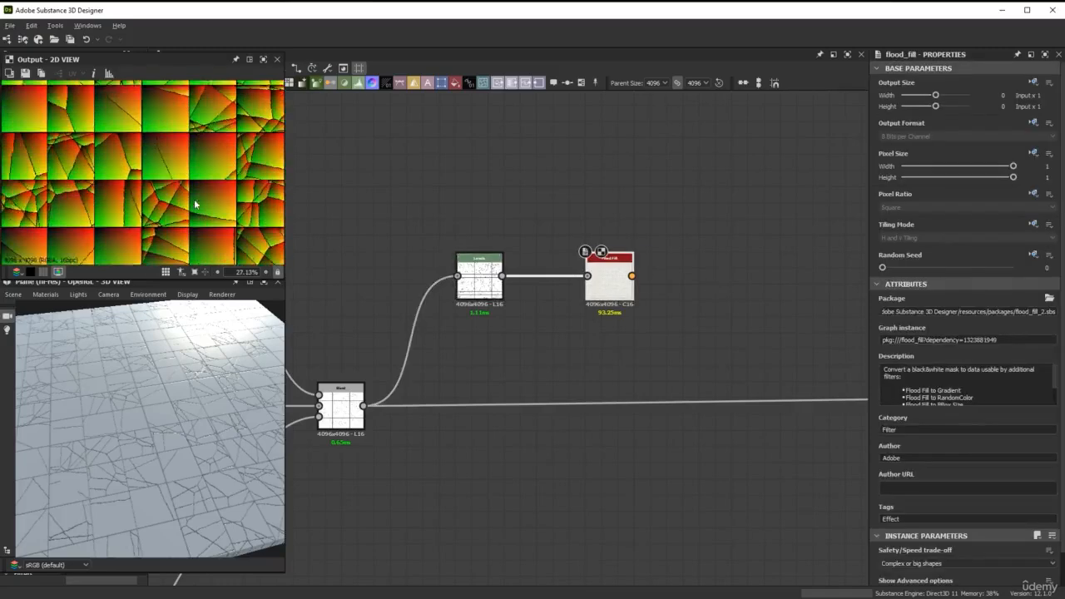
pyautogui.scroll(3, 162, 216)
pyautogui.moveTo(202, 209); pyautogui.dragTo(102, 208, button='middle')
pyautogui.scroll(-3, 158, 186)
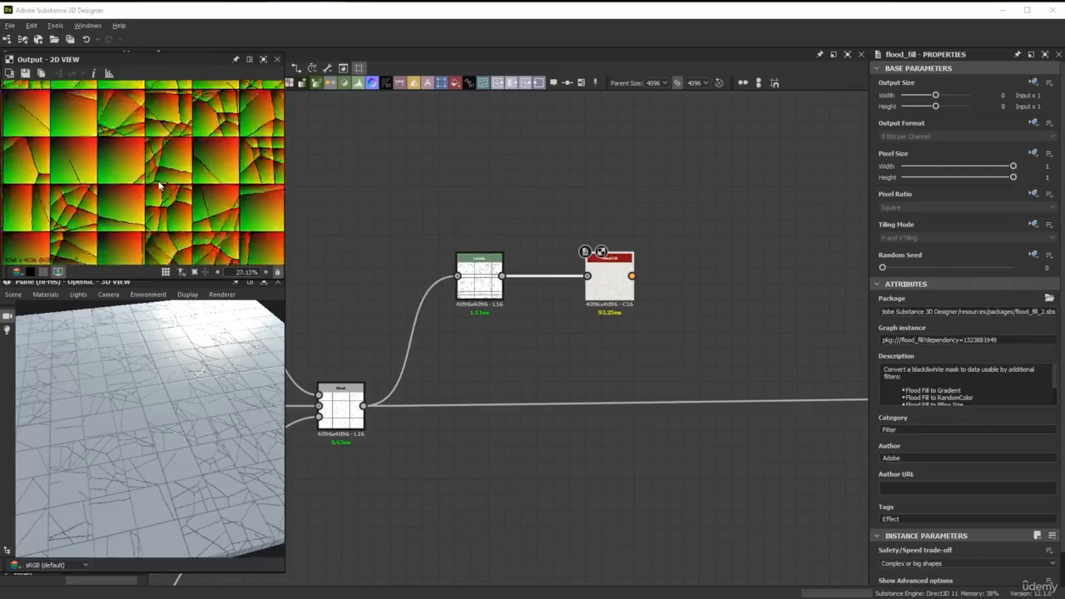
pyautogui.scroll(-2, 159, 185)
pyautogui.moveTo(172, 136); pyautogui.dragTo(165, 168, button='middle')
pyautogui.scroll(2, 166, 169)
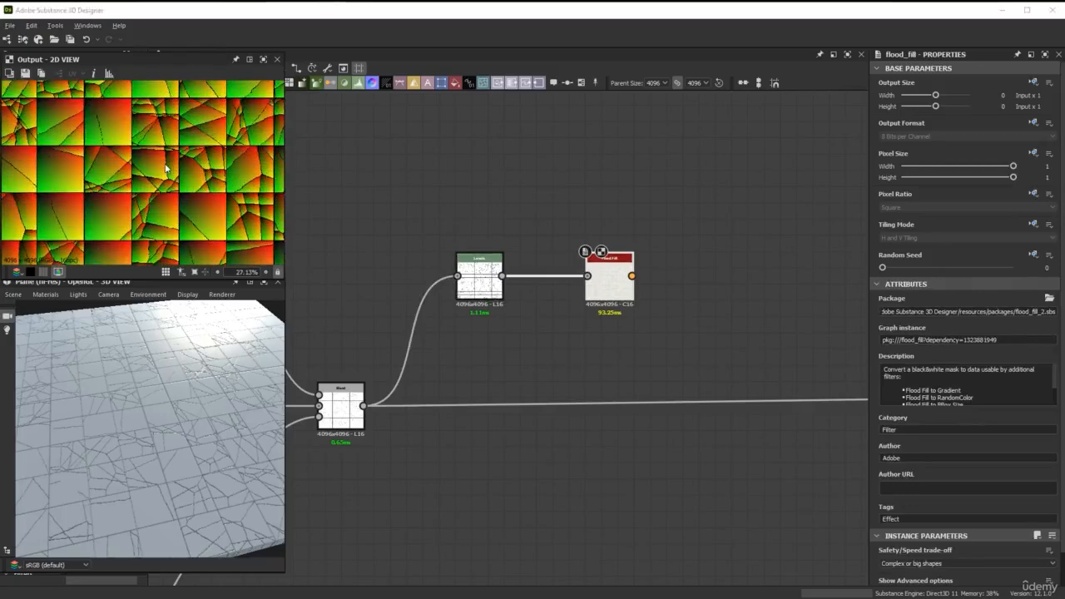
pyautogui.scroll(2, 166, 168)
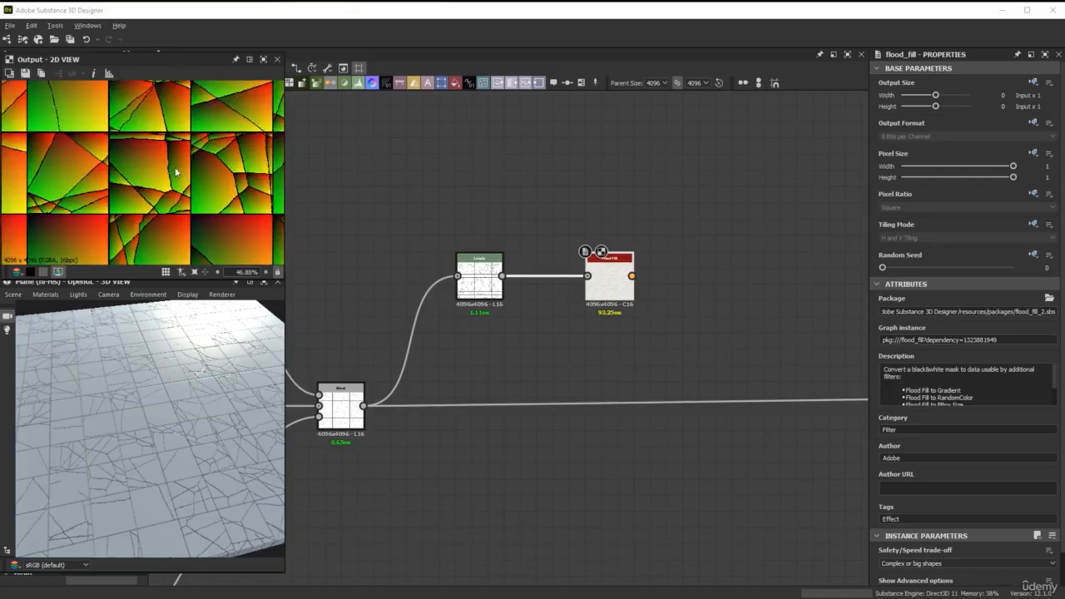
# Disable and re-enable the Levels node twice to compare its effect on the Flood Fill output
pyautogui.click(497, 303)
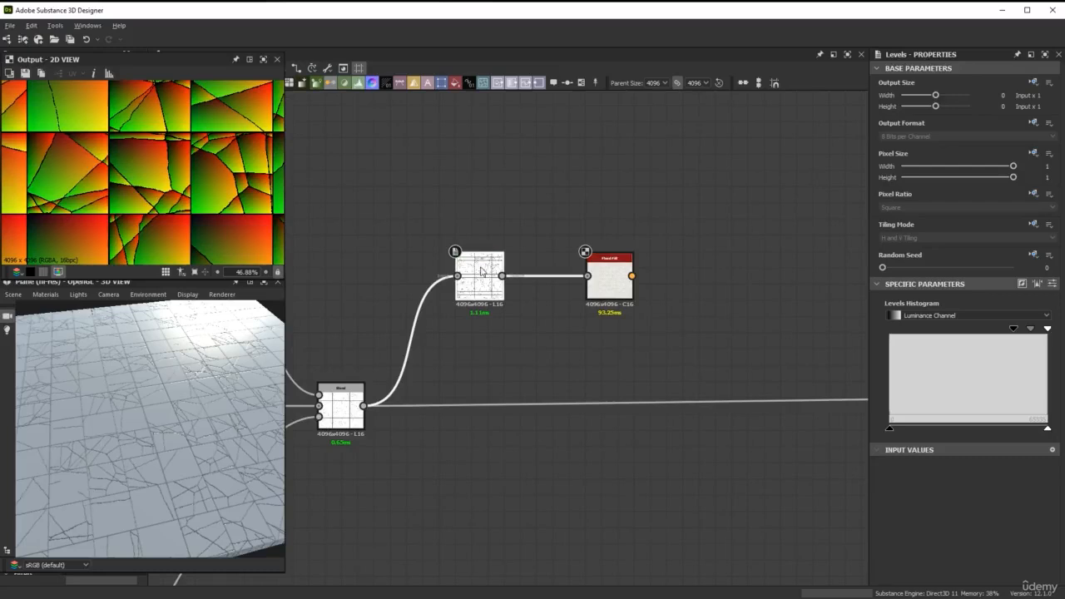
pyautogui.hotkey('shift', 'd')
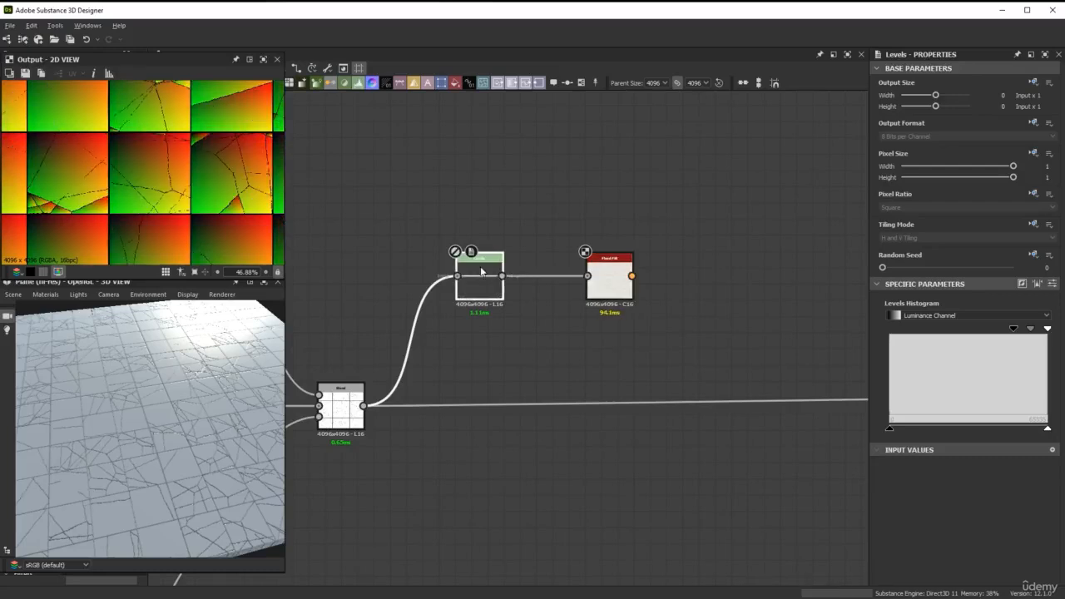
pyautogui.hotkey('shift', 'd')
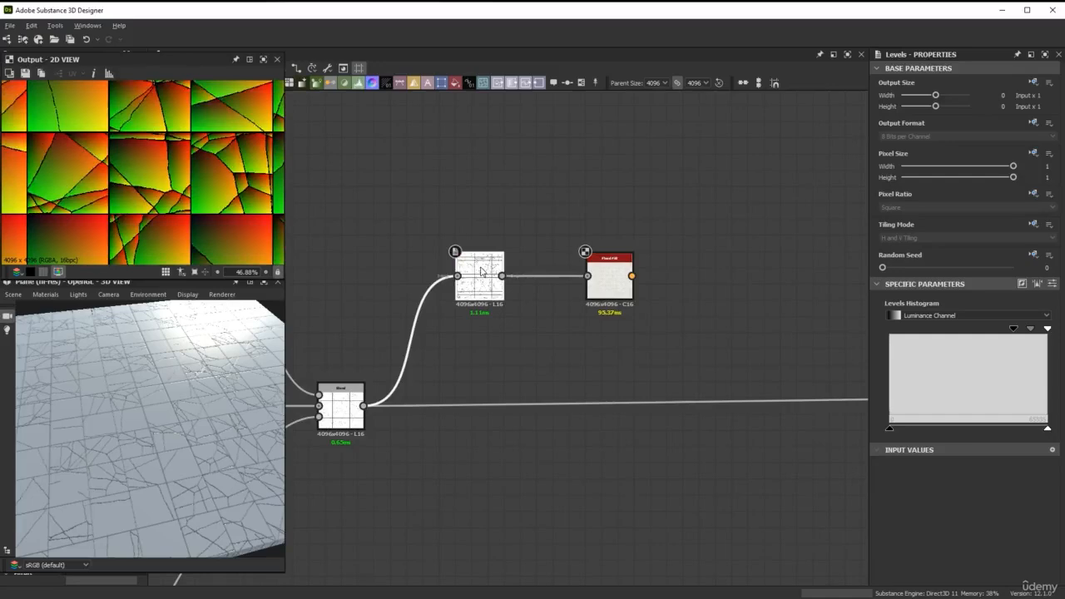
pyautogui.hotkey('shift', 'd')
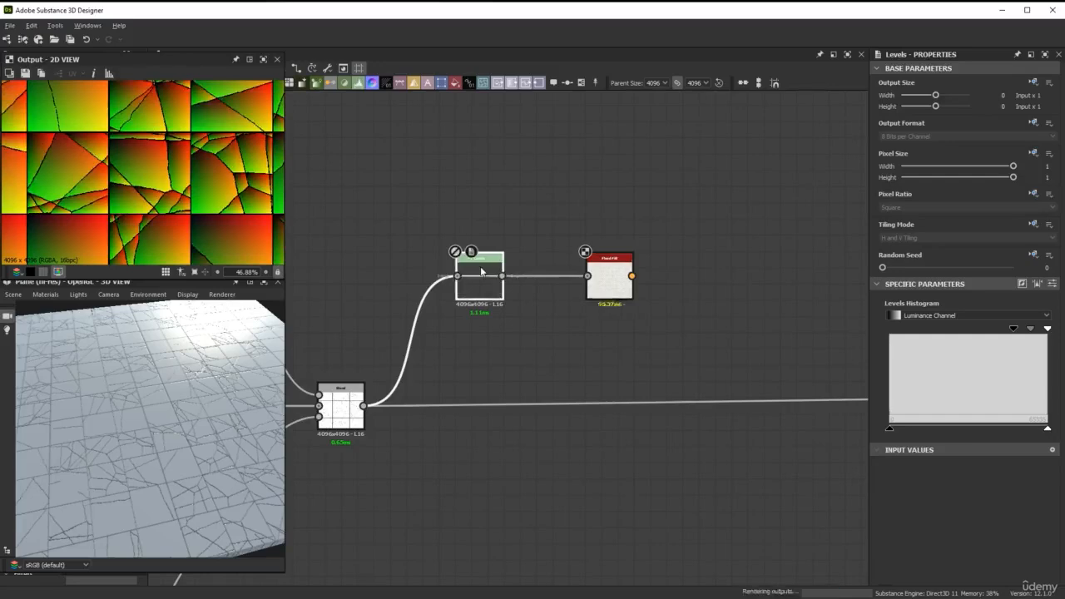
pyautogui.hotkey('shift', 'd')
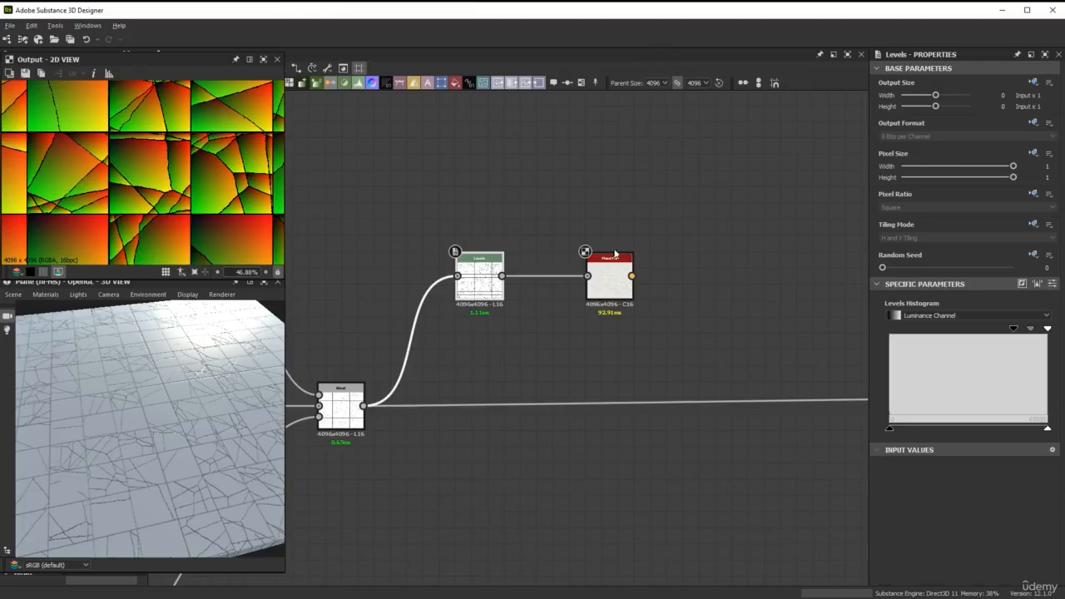
# Add a Flood Fill to Random Grayscale node connected to the Flood Fill output
pyautogui.click(608, 276)
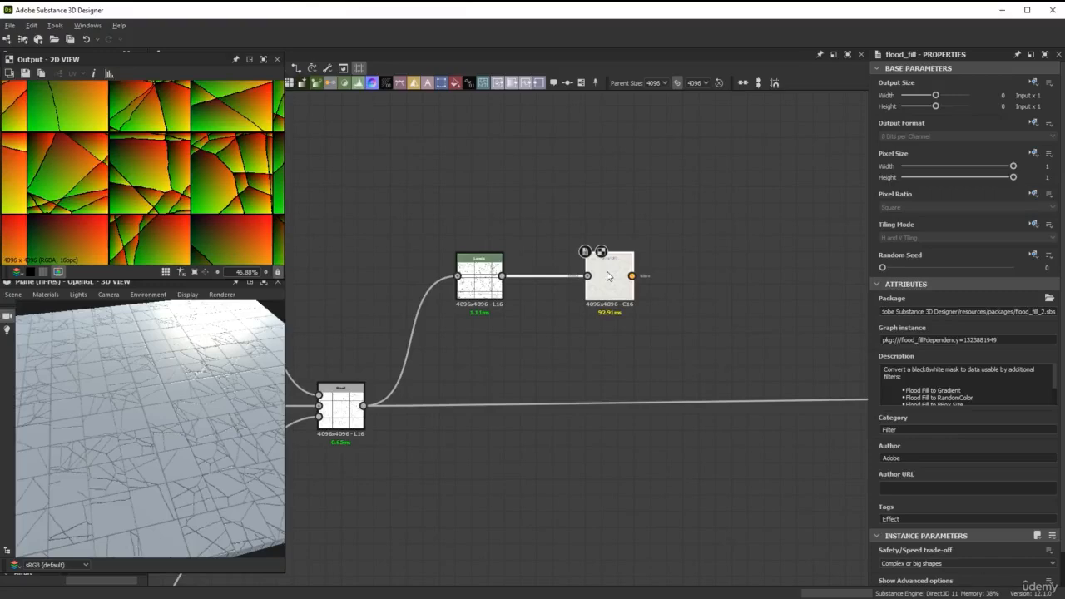
pyautogui.press('space')
pyautogui.write('flood')
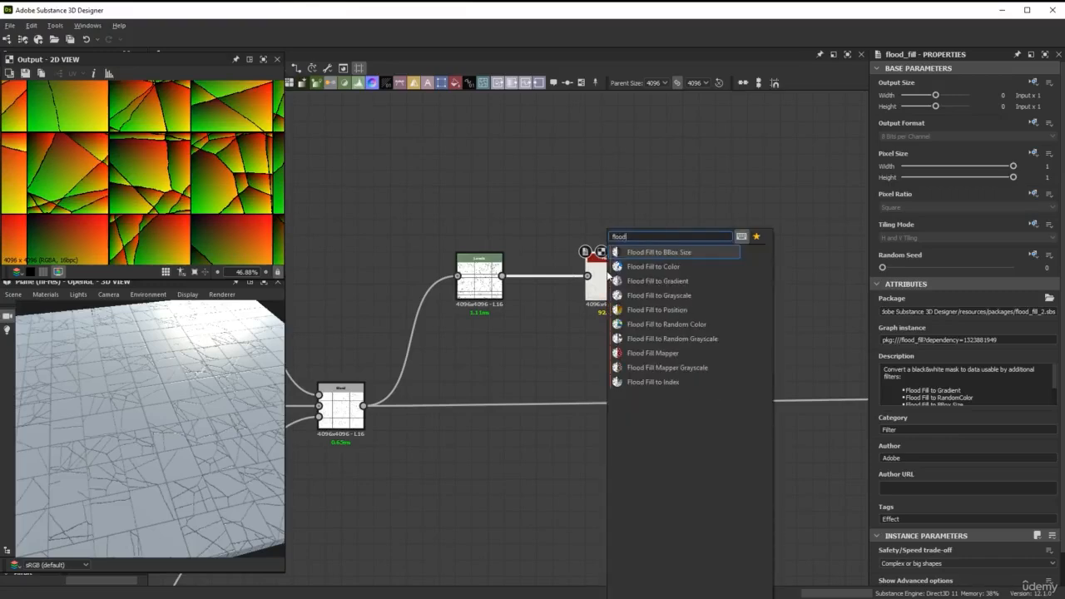
pyautogui.press('Down')
pyautogui.press('Down')
pyautogui.press('Down')
pyautogui.press('Down')
pyautogui.press('Down')
pyautogui.press('Down')
pyautogui.press('Down')
pyautogui.press('Down')
pyautogui.press('Up')
pyautogui.press('Up')
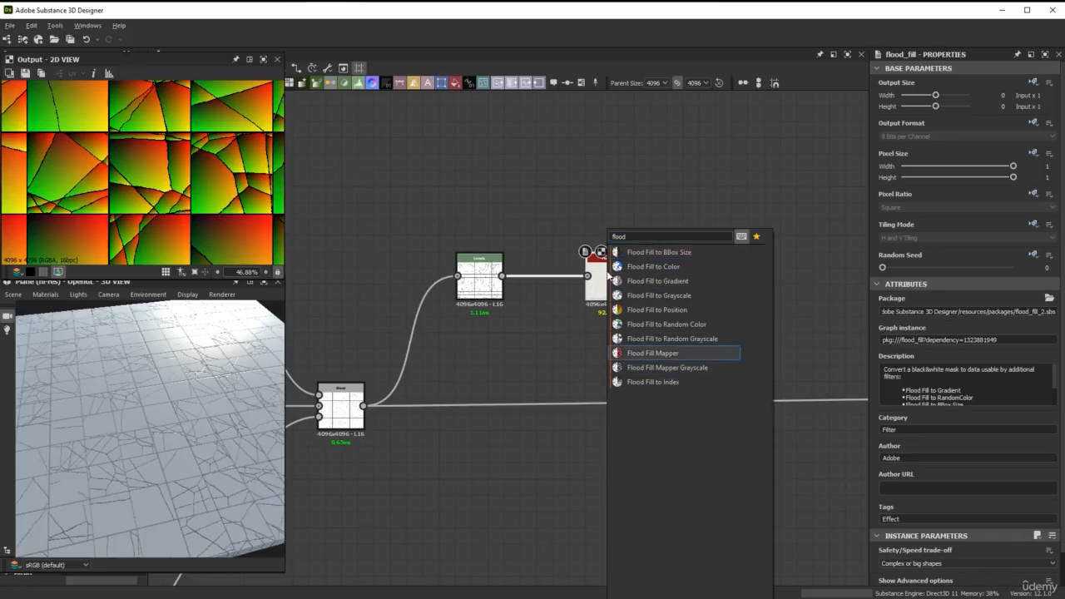
pyautogui.press('Return')
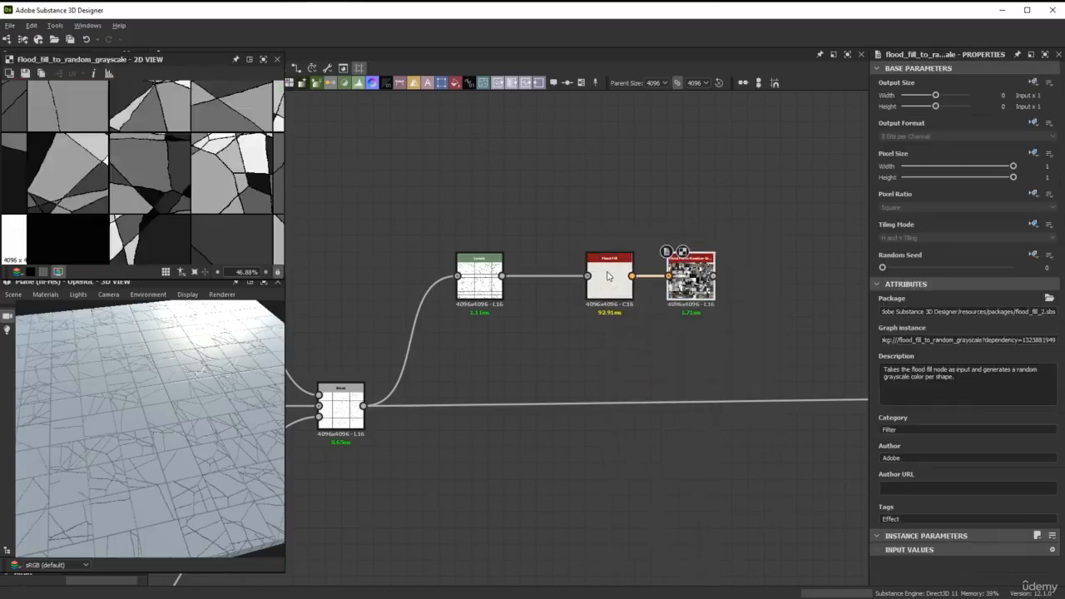
# Add a Histogram Select node connected to the Flood Fill to Random Grayscale output
pyautogui.scroll(-3, 189, 176)
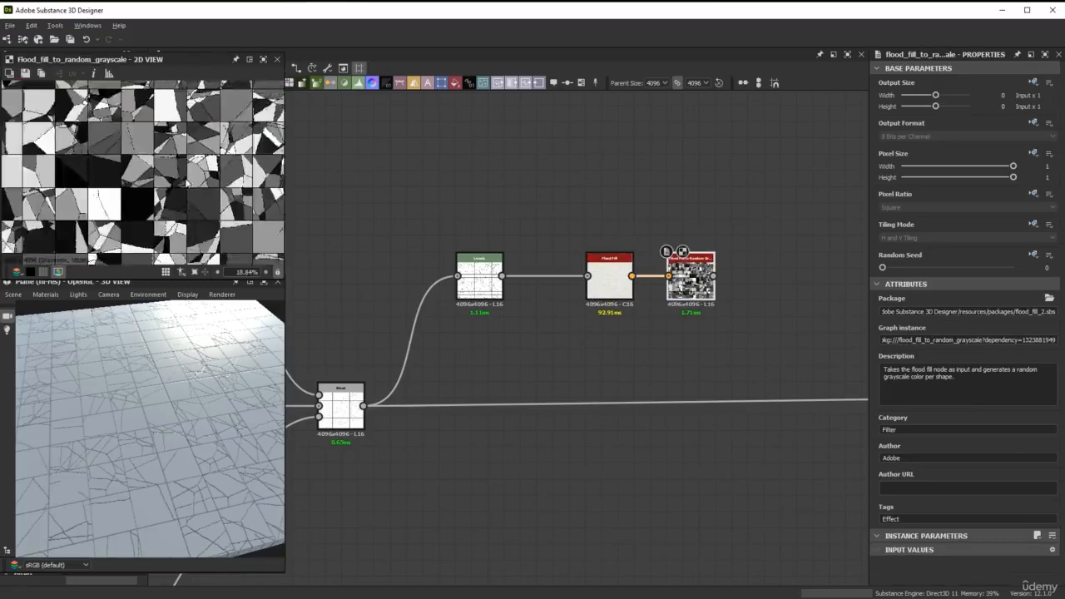
pyautogui.moveTo(143, 205); pyautogui.dragTo(187, 198, button='middle')
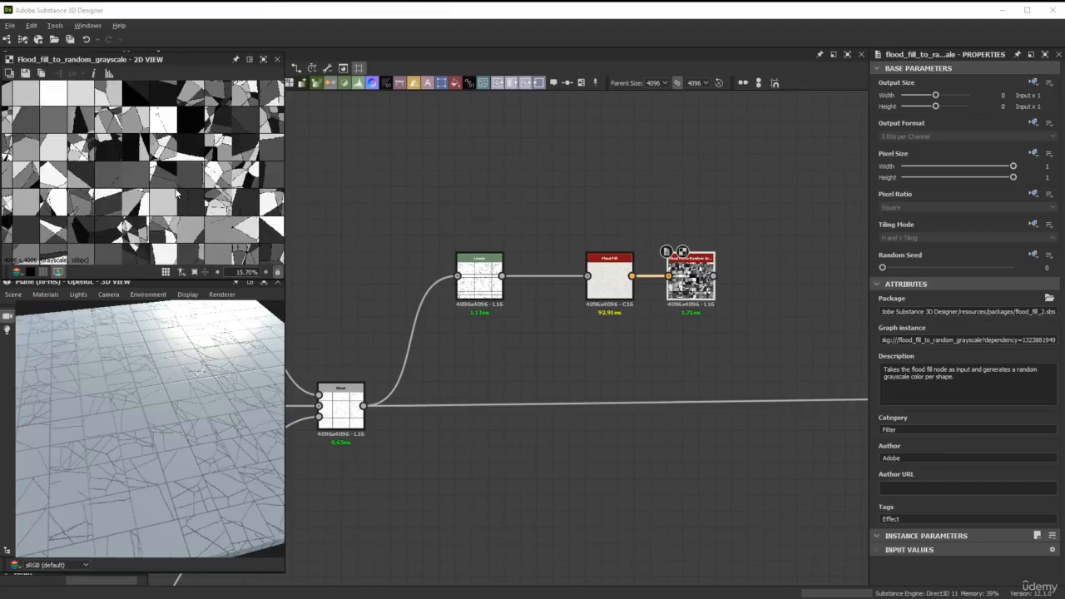
pyautogui.moveTo(668, 345); pyautogui.dragTo(583, 349, button='middle')
pyautogui.scroll(1, 605, 304)
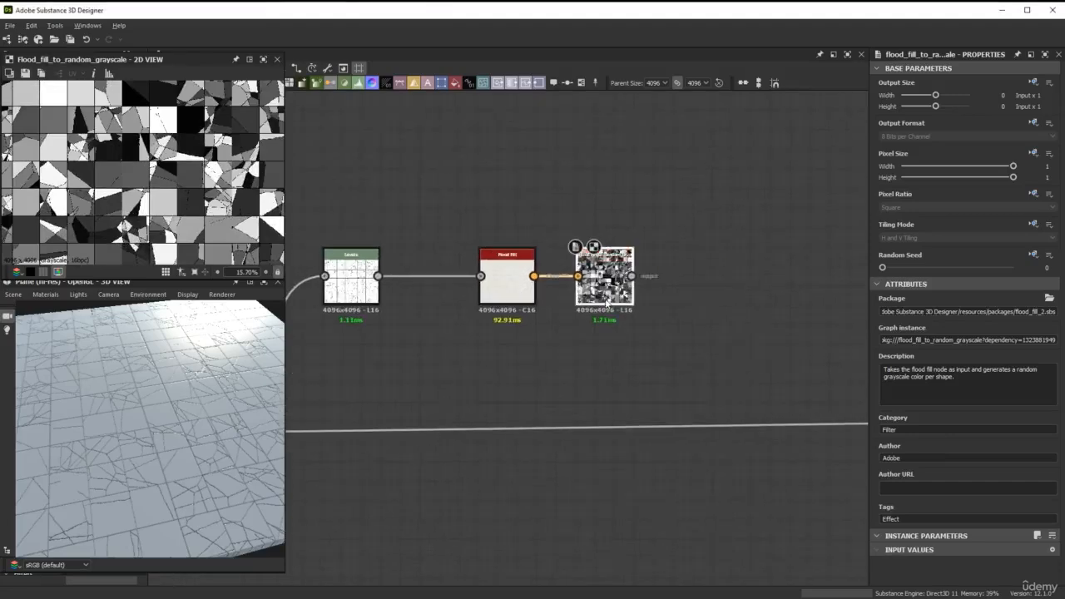
pyautogui.press('space')
pyautogui.write('his')
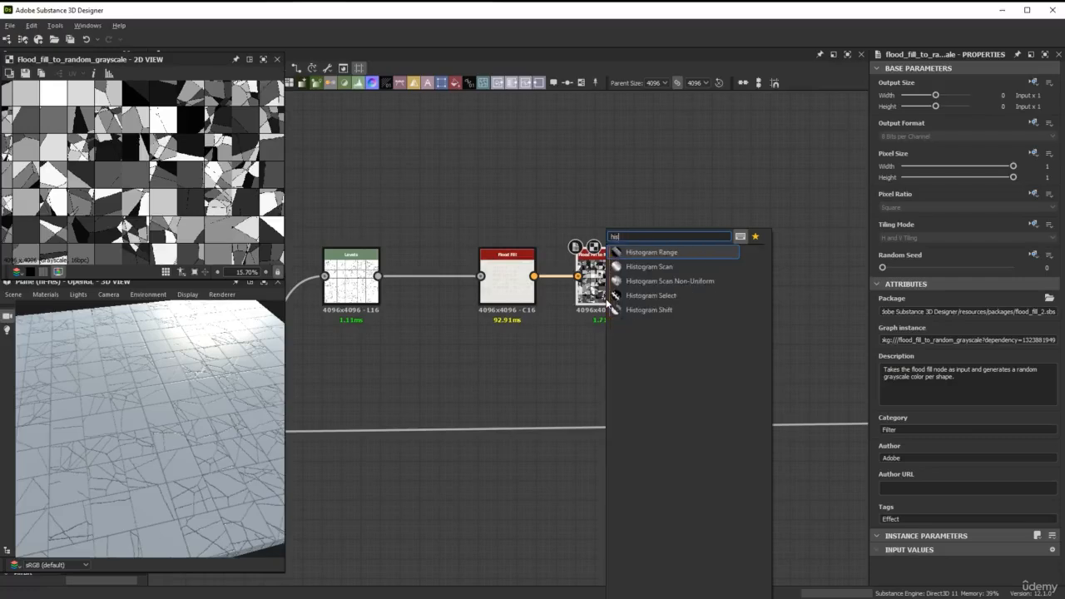
pyautogui.press('Down')
pyautogui.press('Down')
pyautogui.press('Down')
pyautogui.press('Return')
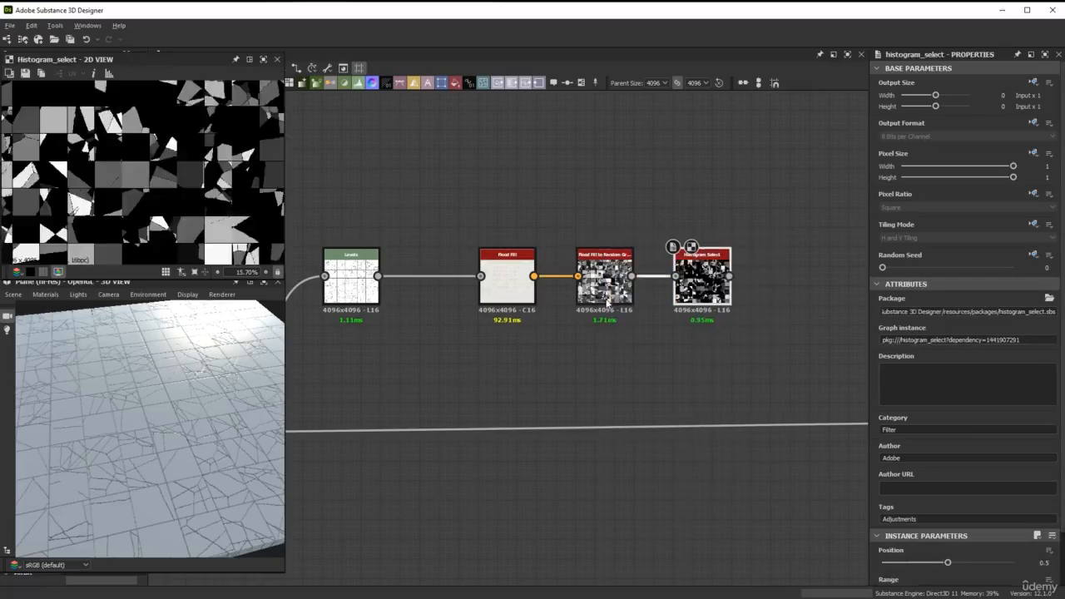
# Set the Histogram Select node's Contrast to 1, Range to 0.68 and Position to 0.84
pyautogui.scroll(3, 138, 178)
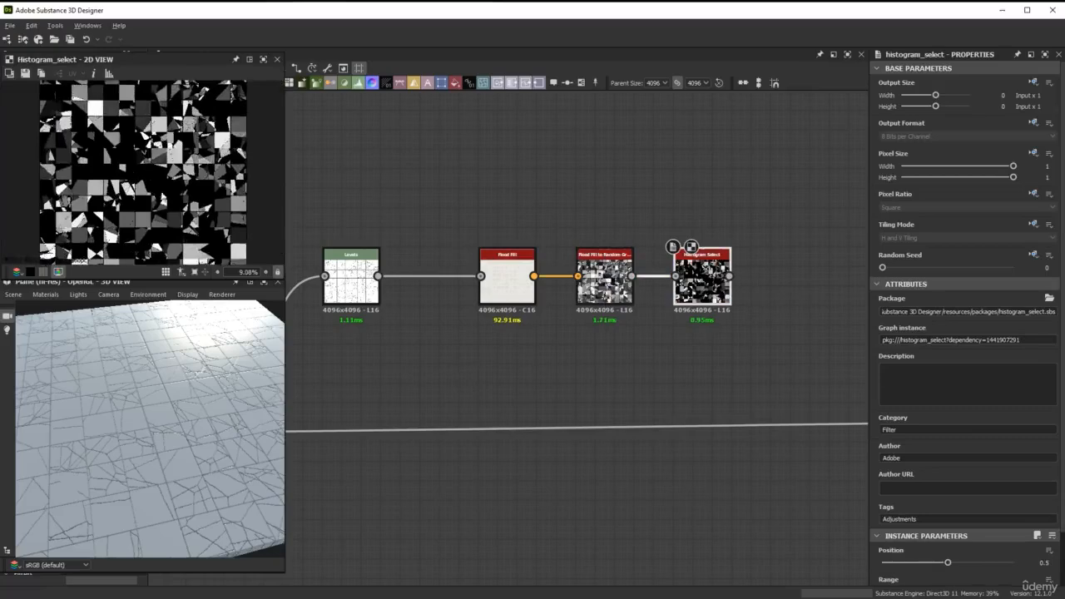
pyautogui.scroll(-1, 167, 220)
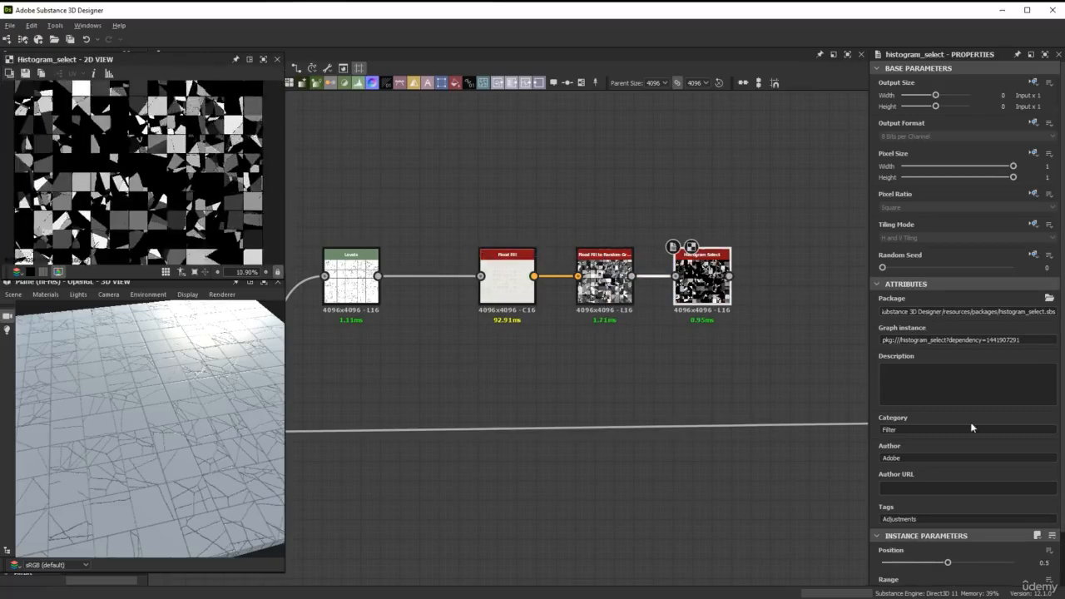
pyautogui.scroll(-2, 966, 456)
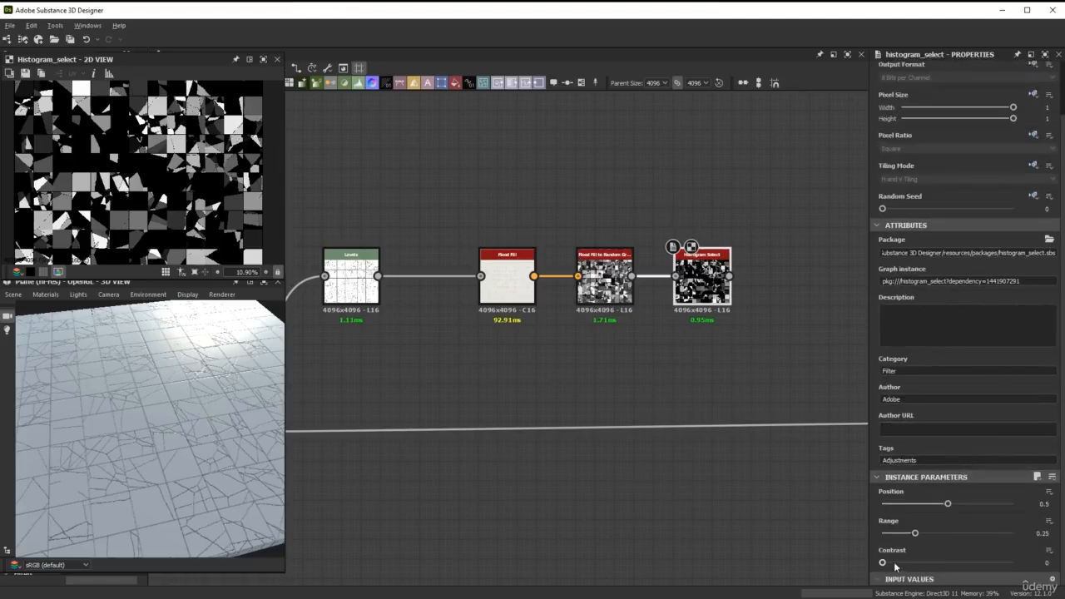
pyautogui.moveTo(882, 563); pyautogui.dragTo(1012, 562)
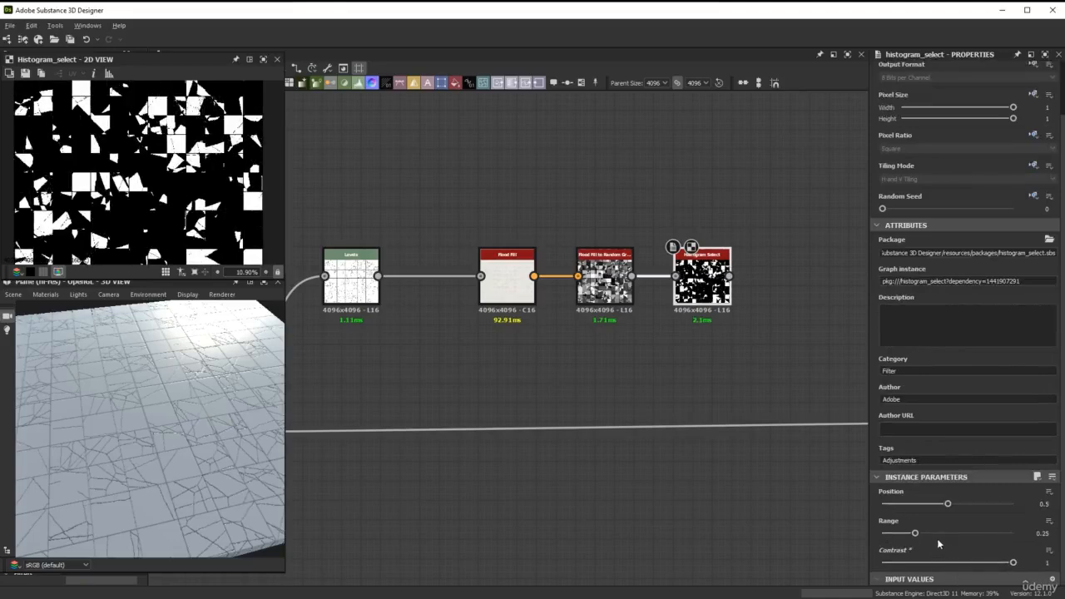
pyautogui.moveTo(937, 533); pyautogui.dragTo(972, 541)
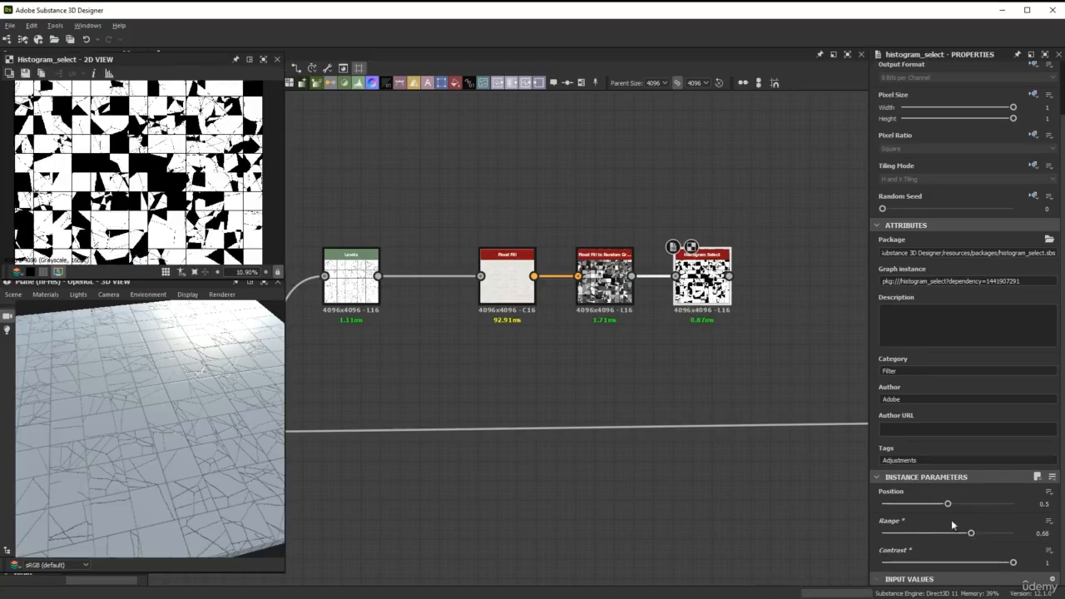
pyautogui.moveTo(949, 506); pyautogui.dragTo(992, 508)
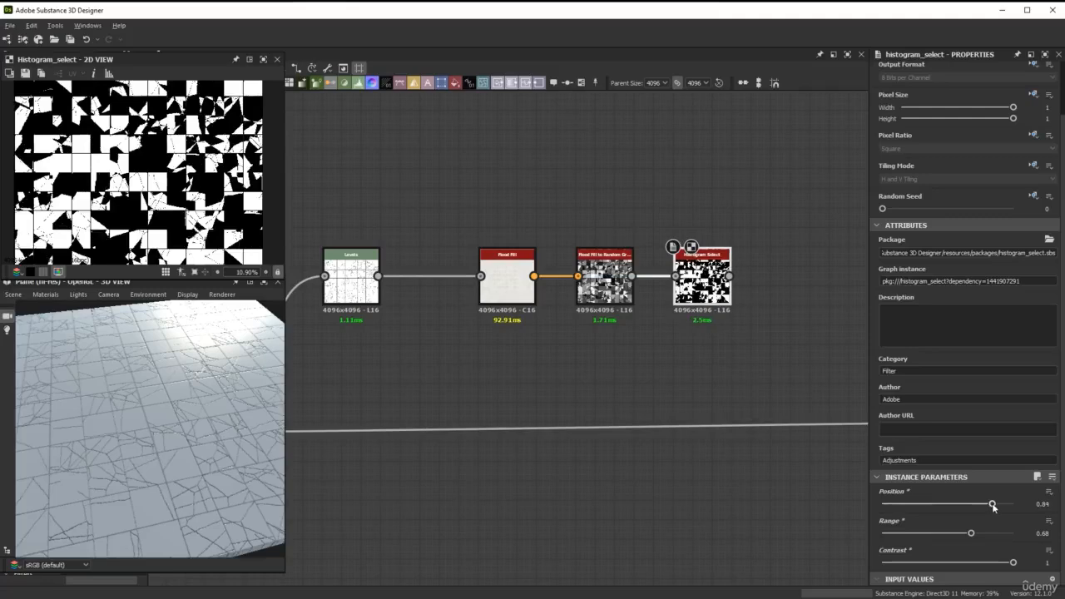
pyautogui.scroll(-1, 157, 198)
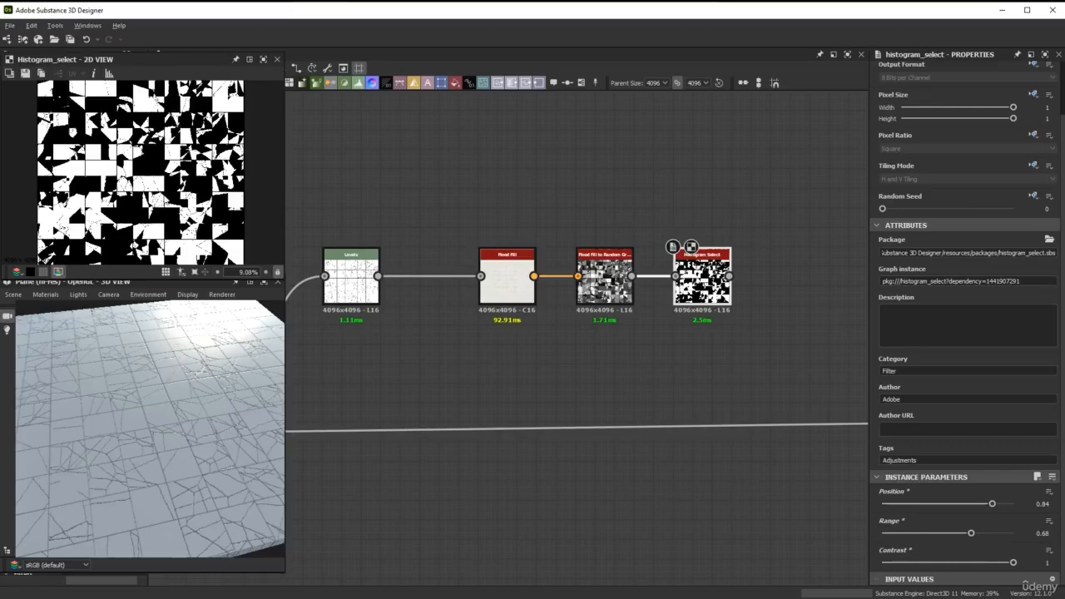
# Move the crack Blend node's downstream link to the Histogram Select output and line the Levels-to-Histogram Select chain up with the Blend
pyautogui.scroll(-2, 518, 360)
pyautogui.moveTo(314, 413); pyautogui.dragTo(383, 301, button='middle')
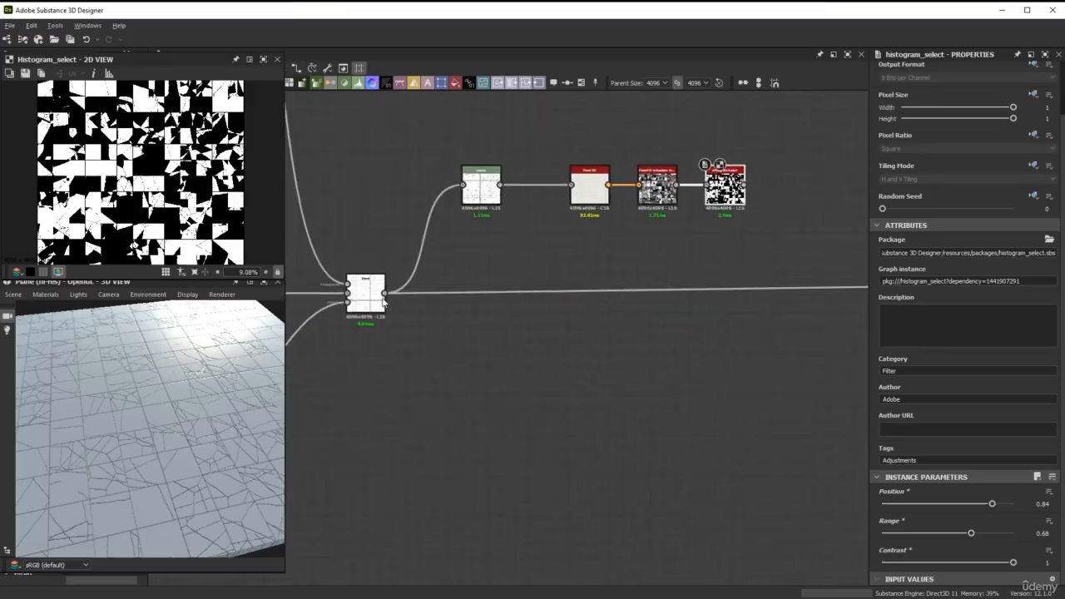
pyautogui.keyDown('shift'); pyautogui.moveTo(384, 294); pyautogui.dragTo(750, 204); pyautogui.keyUp('shift')
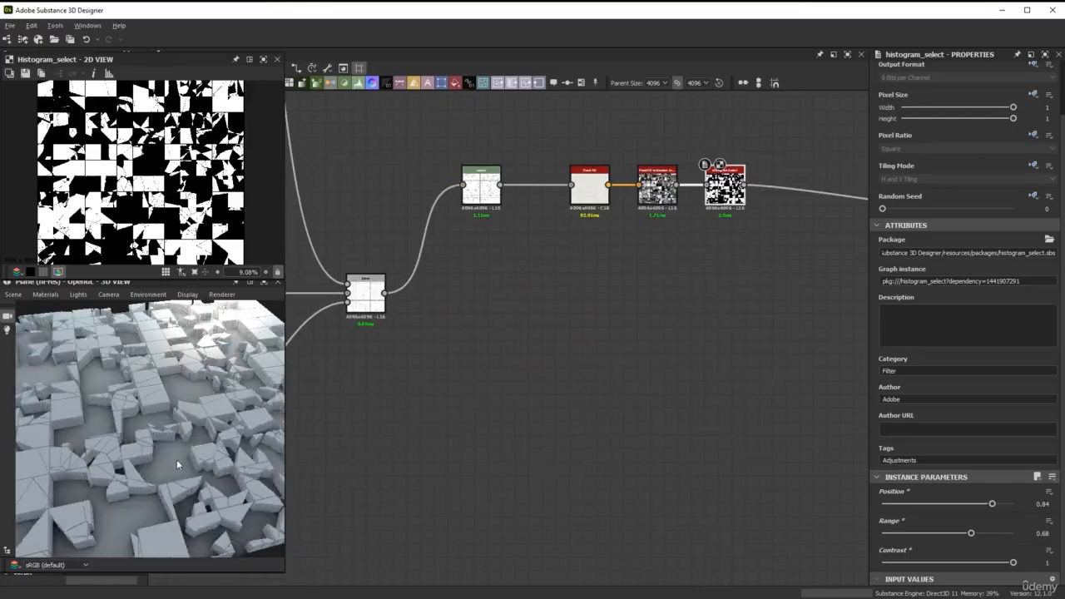
pyautogui.moveTo(177, 465); pyautogui.dragTo(189, 427)
pyautogui.scroll(4, 186, 446)
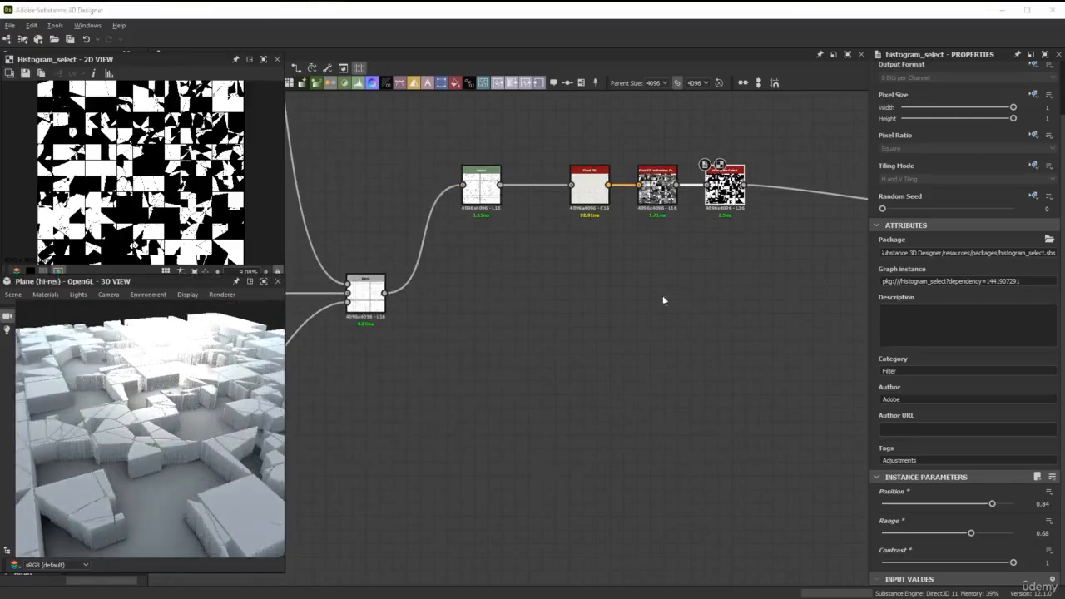
pyautogui.moveTo(764, 255); pyautogui.dragTo(492, 303)
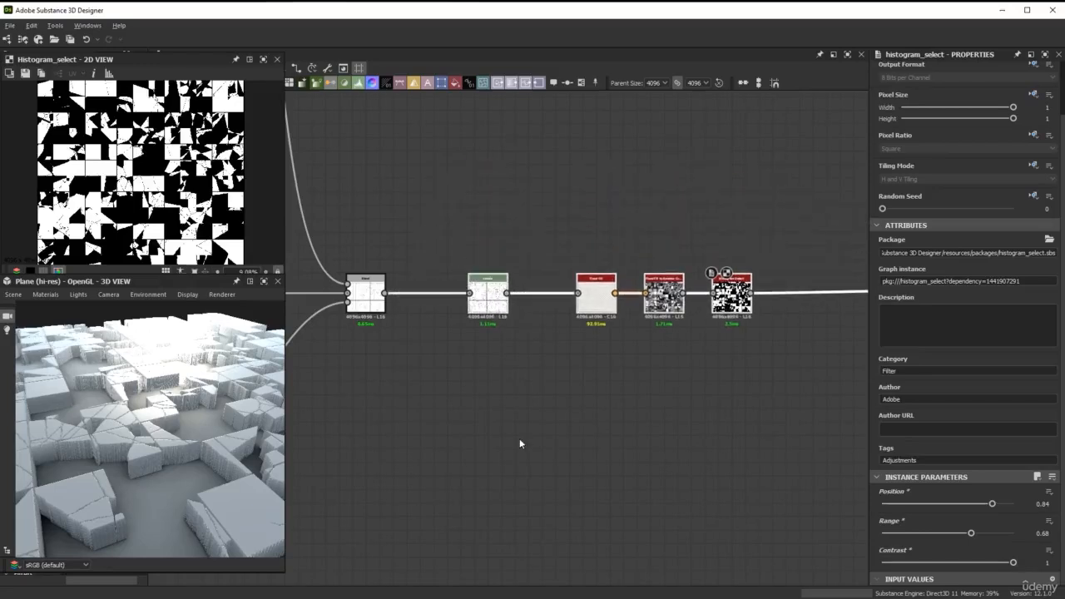
# Examine in the 3D preview how the Histogram Select mask raises and drops individual tile pieces
pyautogui.click(263, 282)
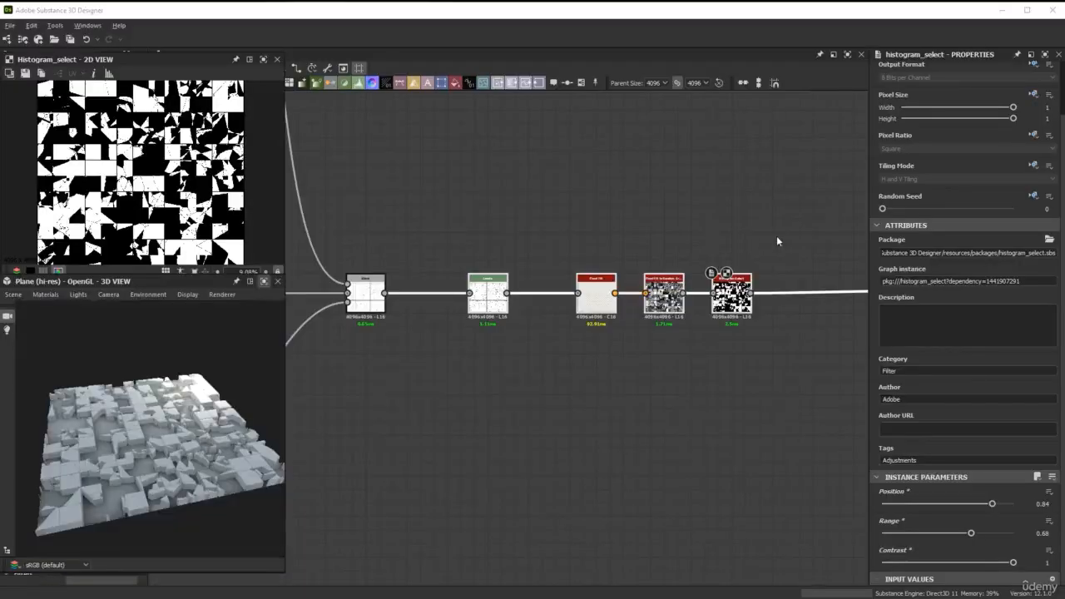
pyautogui.scroll(4, 171, 468)
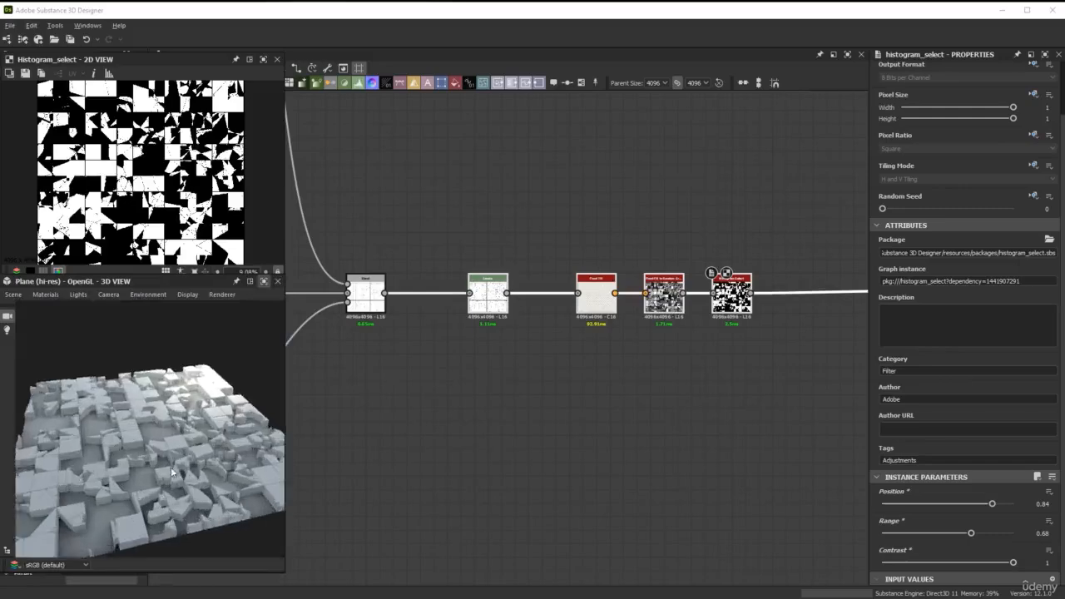
pyautogui.moveTo(171, 467); pyautogui.dragTo(184, 420, button='middle')
pyautogui.moveTo(184, 416)
pyautogui.mouseDown()
pyautogui.moveTo(193, 439)
pyautogui.moveTo(204, 417)
pyautogui.moveTo(239, 399)
pyautogui.mouseUp()
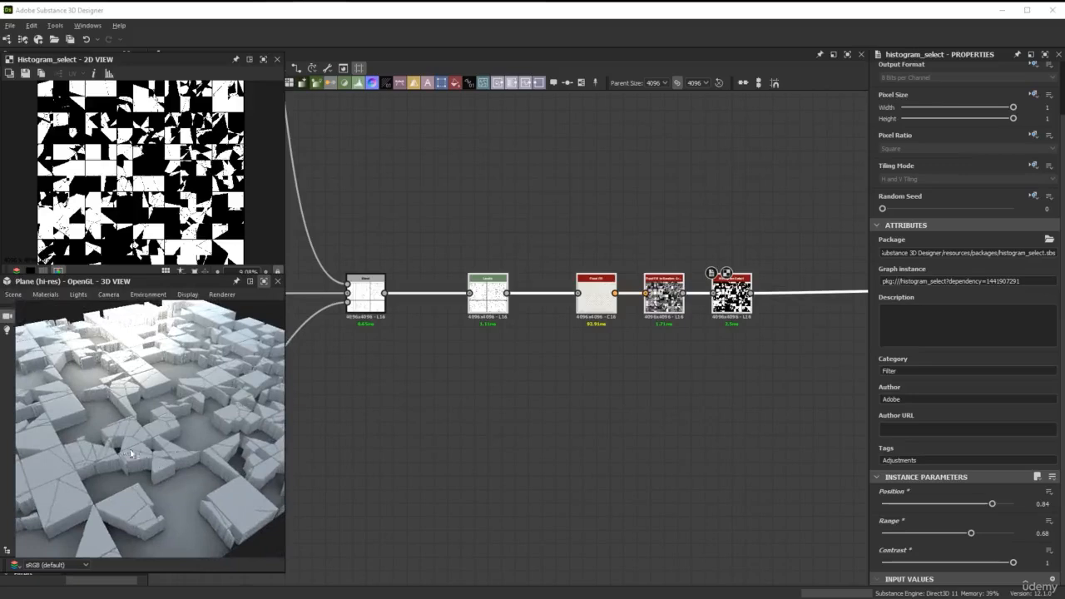
pyautogui.keyDown('ctrl'); pyautogui.keyDown('shift'); pyautogui.moveTo(164, 449); pyautogui.dragTo(168, 444, button='right'); pyautogui.keyUp('shift'); pyautogui.keyUp('ctrl')
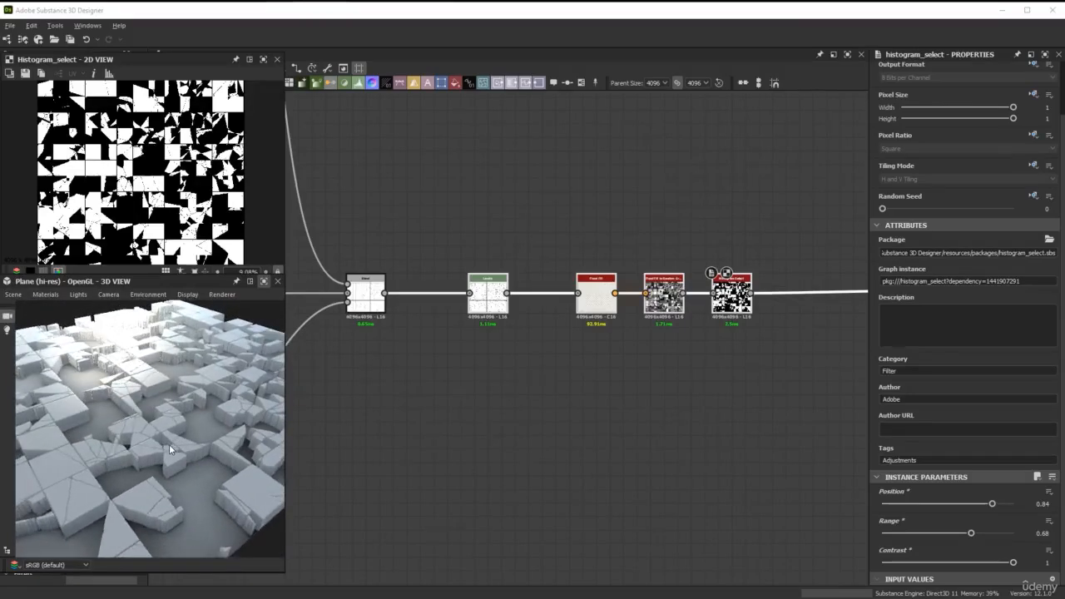
pyautogui.click(264, 283)
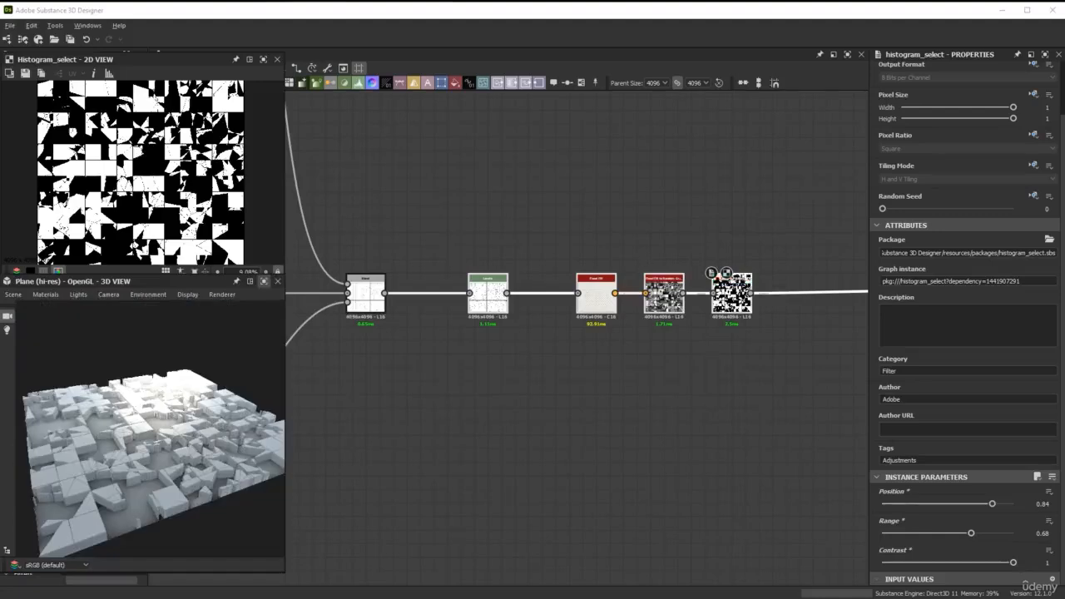
# Add a Flood Fill to Gradient node above and to the right of the Histogram Select node
pyautogui.moveTo(771, 248); pyautogui.dragTo(617, 269, button='middle')
pyautogui.scroll(1, 666, 243)
pyautogui.click(638, 239)
pyautogui.press('space')
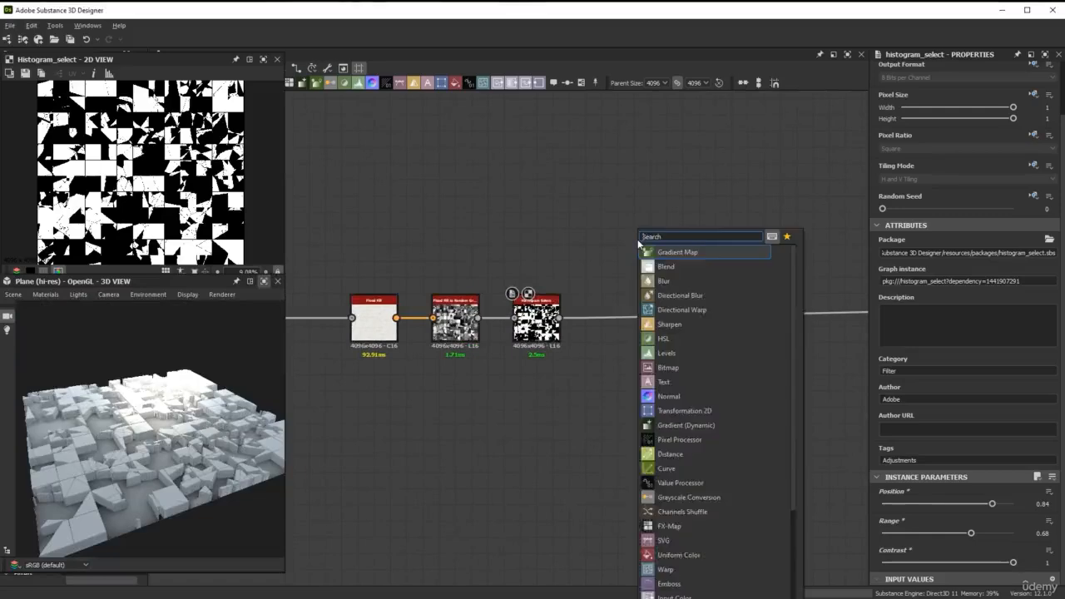
pyautogui.write('floo')
pyautogui.press('Down')
pyautogui.press('Down')
pyautogui.press('Down')
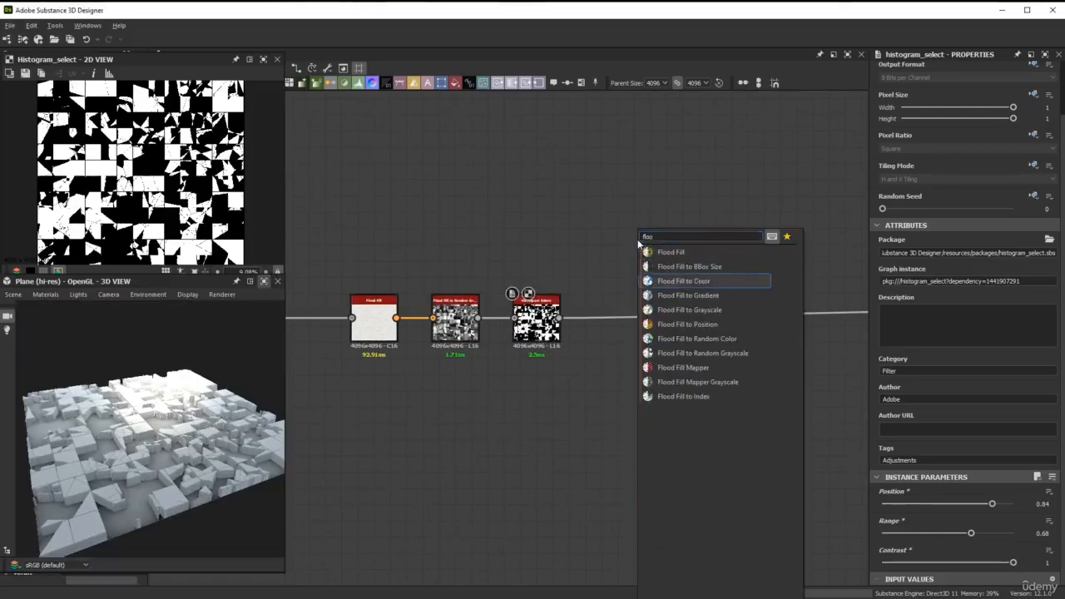
pyautogui.press('Return')
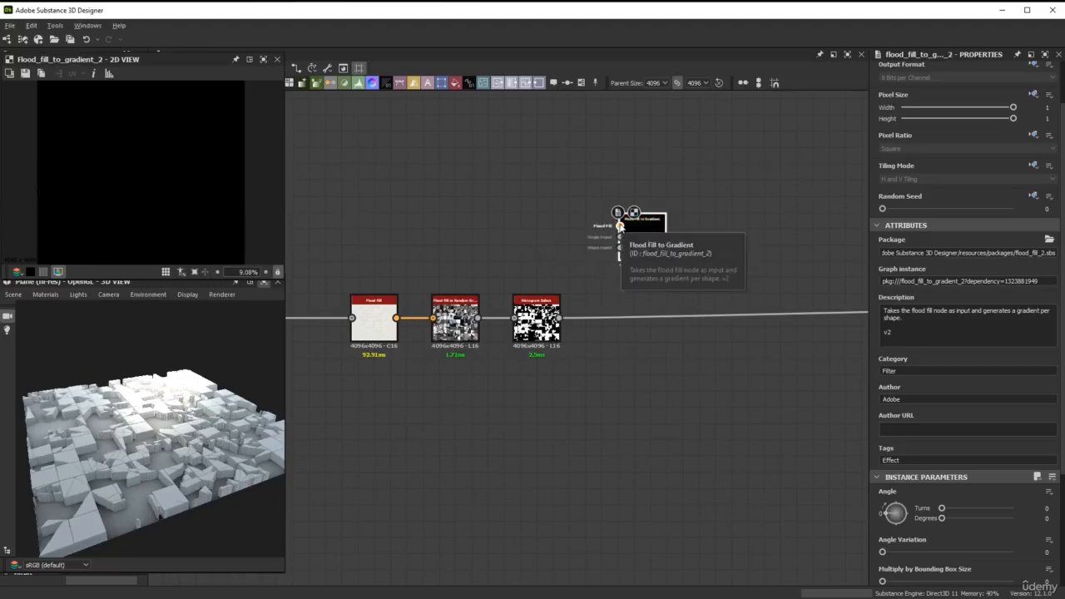
# Connect the Flood Fill output to the Flood Fill to Gradient node through a dot node and set its Angle Variation to 1
pyautogui.moveTo(619, 226); pyautogui.dragTo(449, 227)
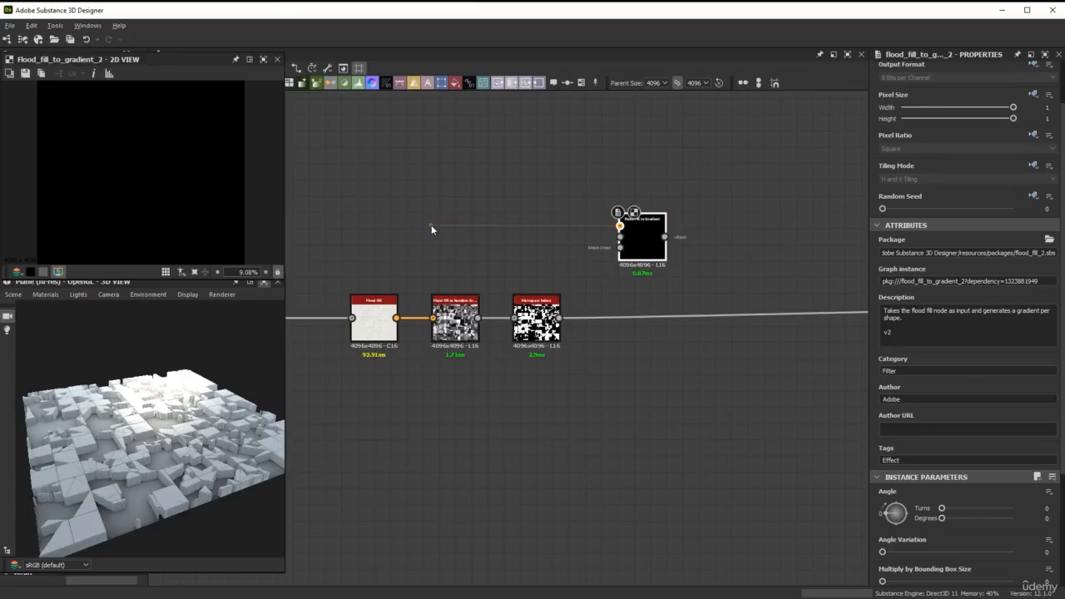
pyautogui.moveTo(431, 225); pyautogui.dragTo(397, 318)
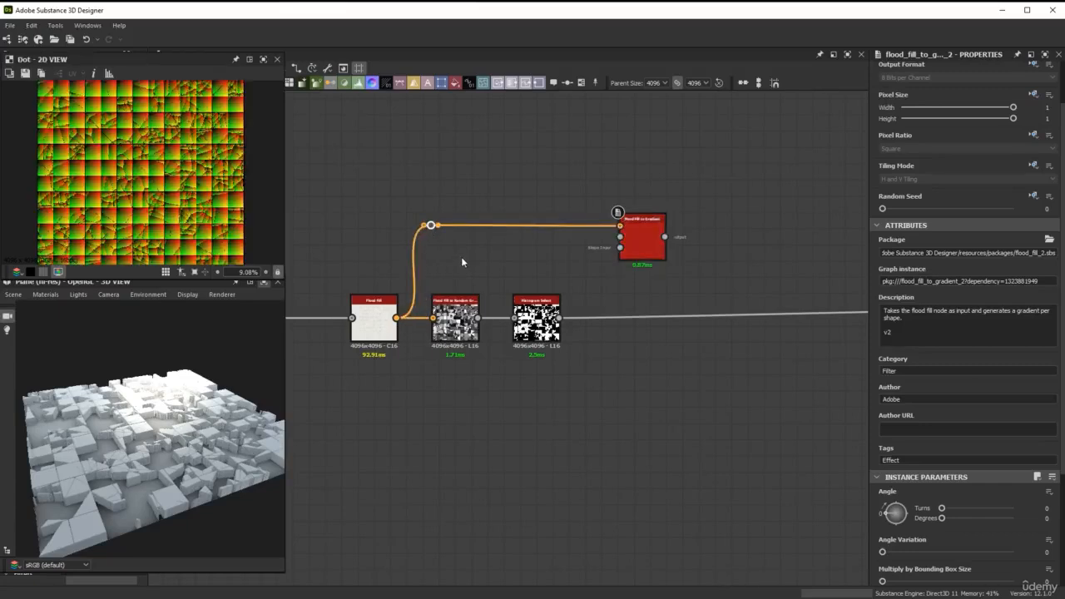
pyautogui.doubleClick(642, 238)
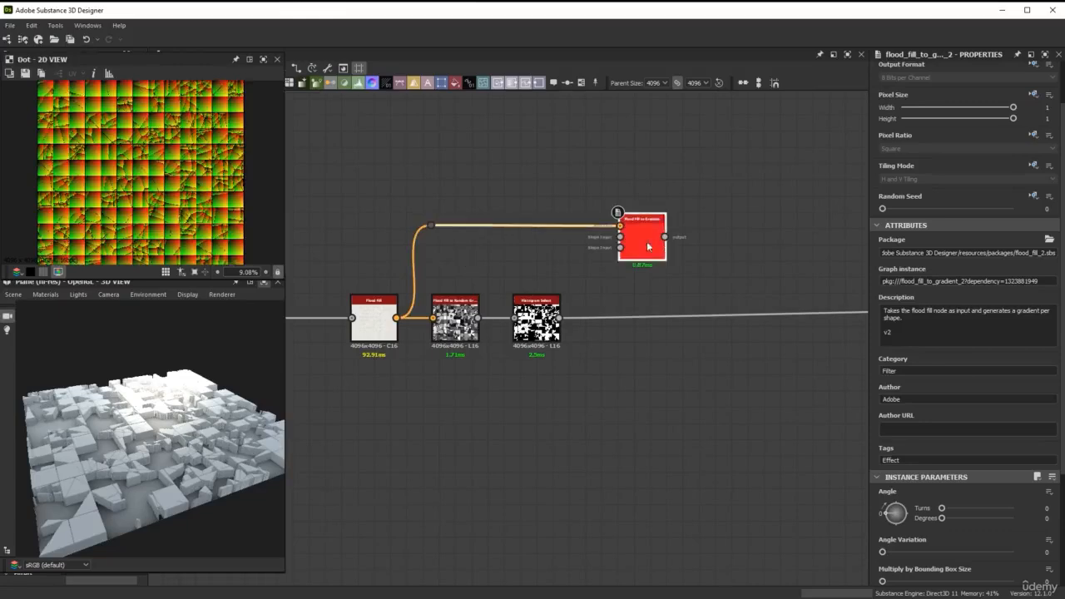
pyautogui.scroll(3, 167, 186)
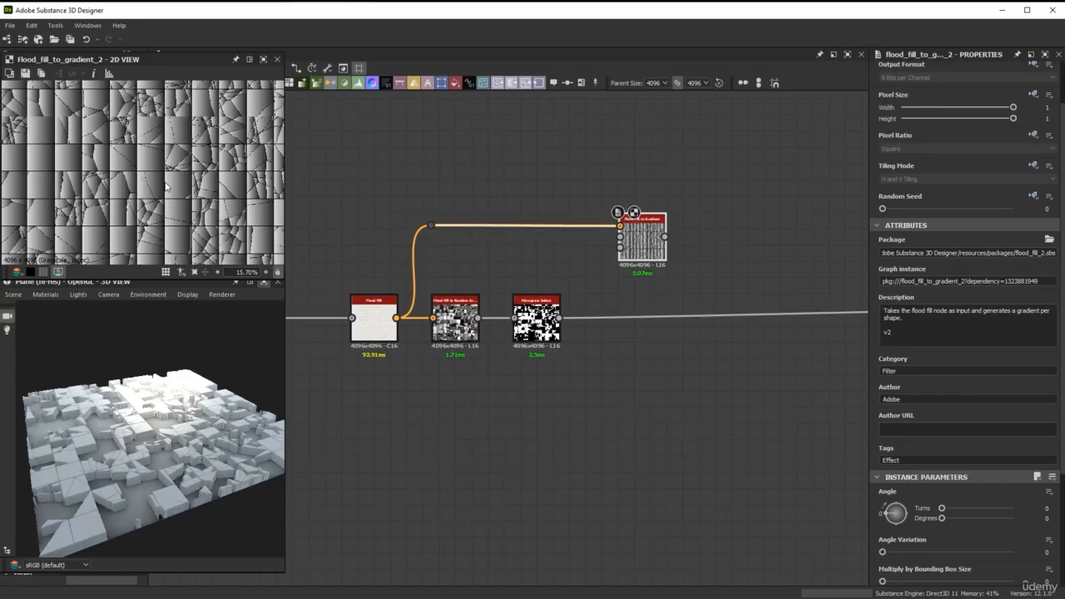
pyautogui.click(923, 553)
pyautogui.moveTo(924, 554); pyautogui.dragTo(1013, 553)
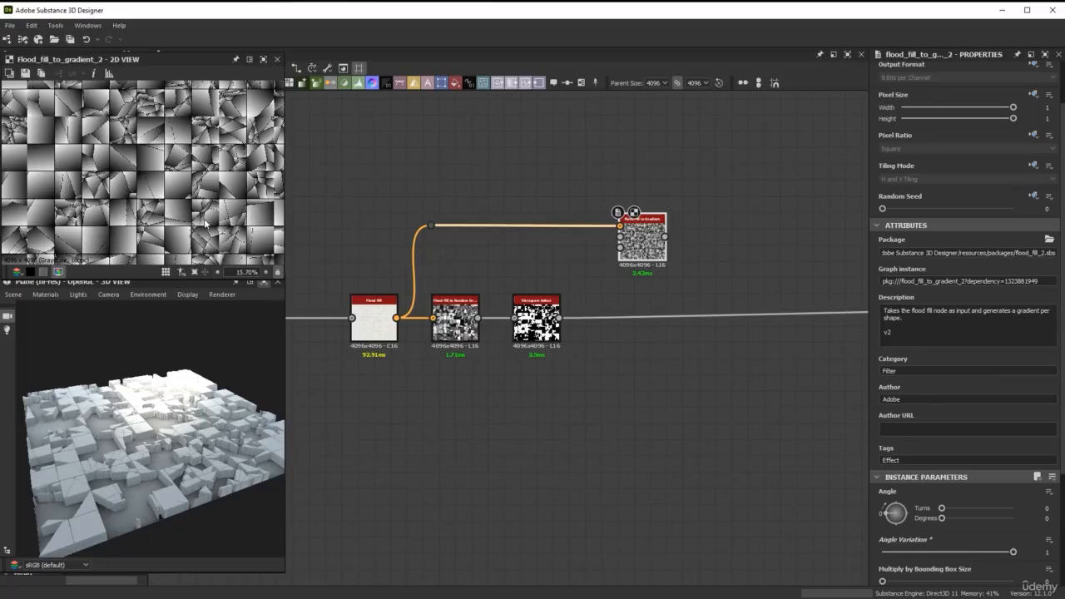
# Move the downstream link from Histogram Select to the Flood Fill to Gradient output and inspect the tilted pieces in 3D
pyautogui.keyDown('shift'); pyautogui.moveTo(560, 318); pyautogui.dragTo(656, 240); pyautogui.keyUp('shift')
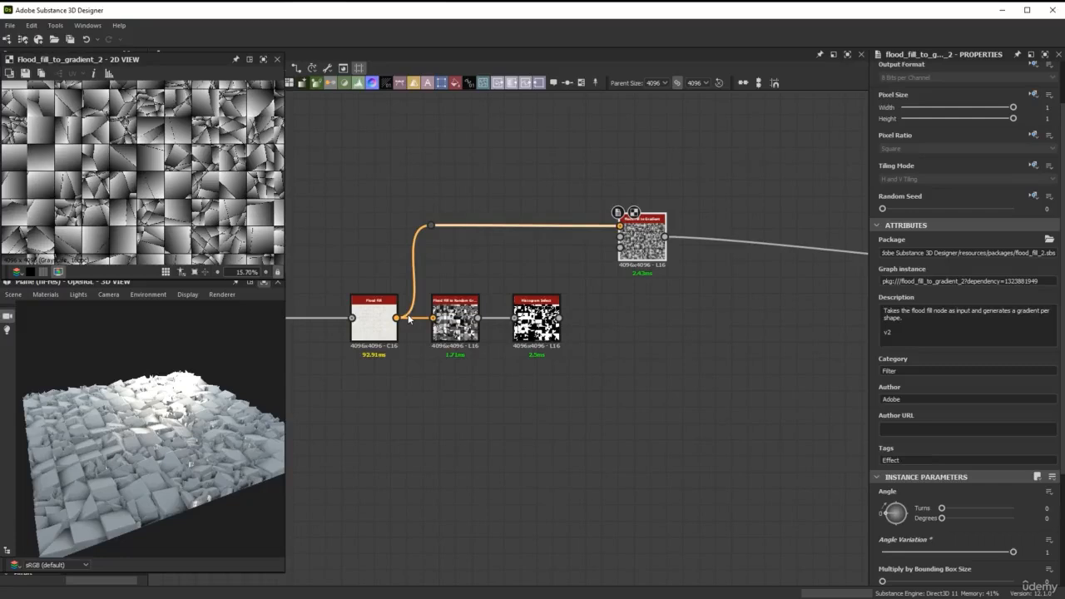
pyautogui.scroll(5, 164, 479)
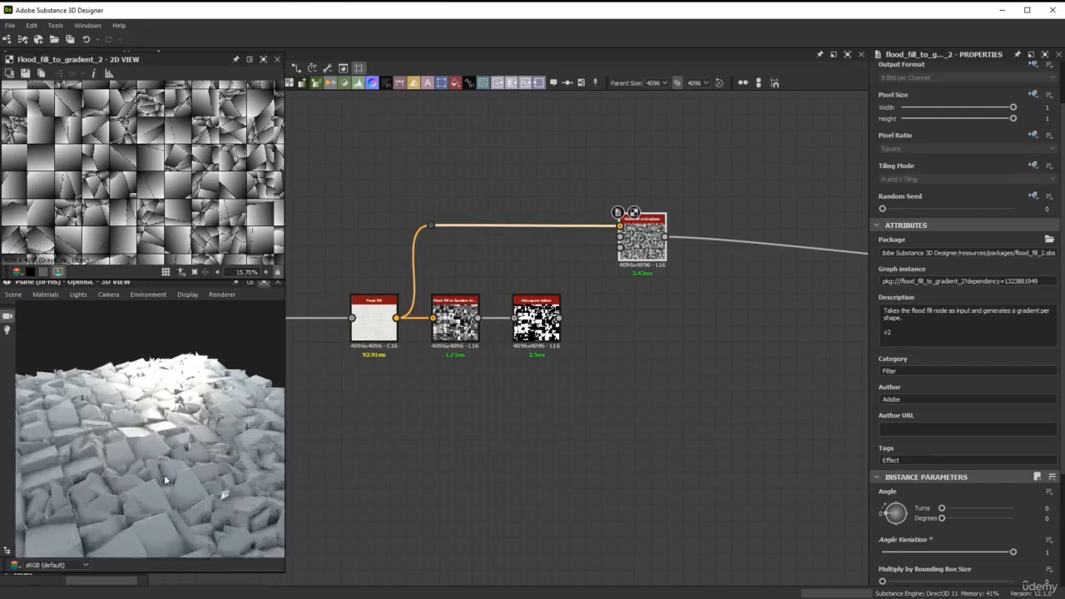
pyautogui.moveTo(163, 474); pyautogui.dragTo(228, 435)
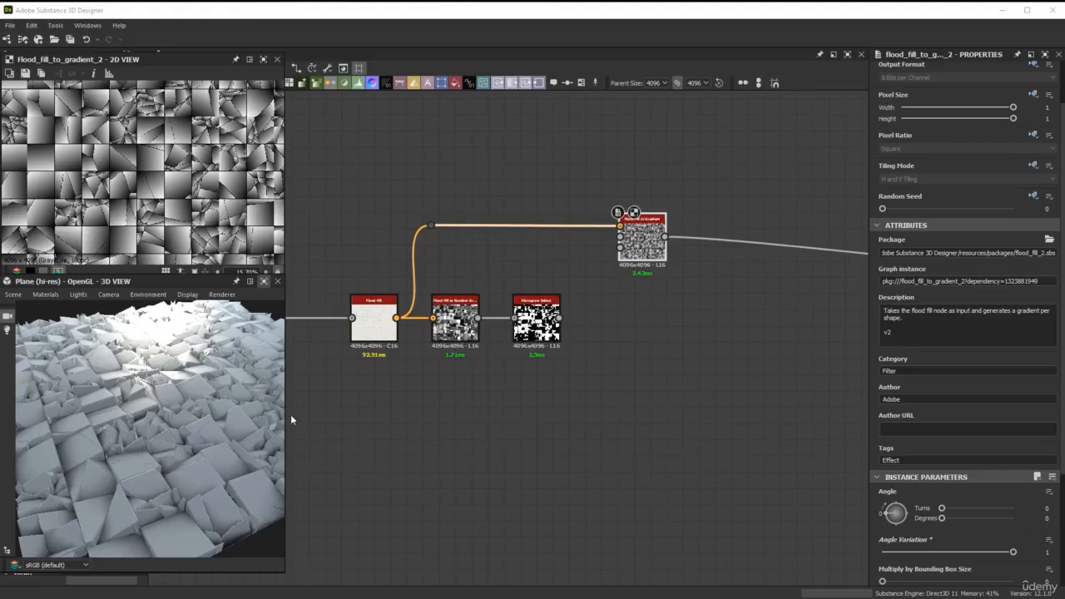
# Insert a Blend node after Flood Fill to Gradient and connect the Histogram Select output to its foreground input
pyautogui.doubleClick(653, 252)
pyautogui.press('space')
pyautogui.write('blend')
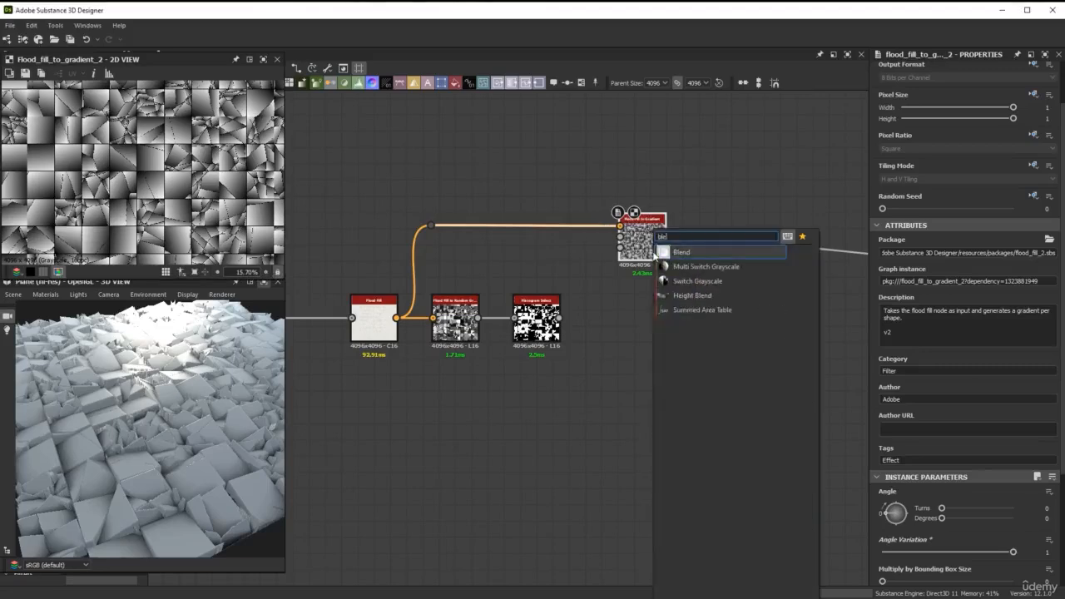
pyautogui.press('Return')
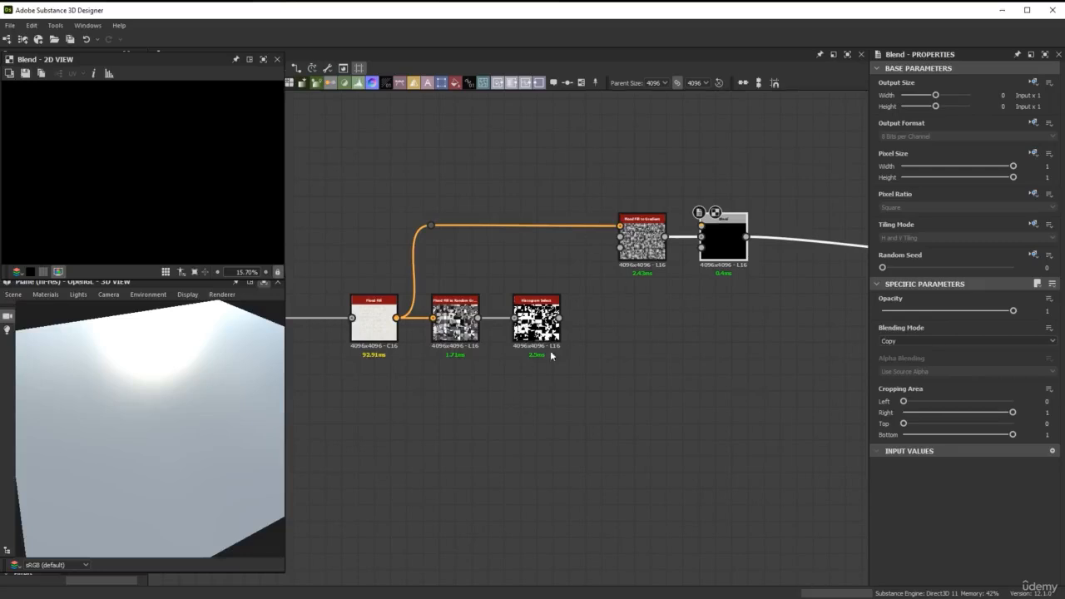
pyautogui.moveTo(559, 318); pyautogui.dragTo(702, 247)
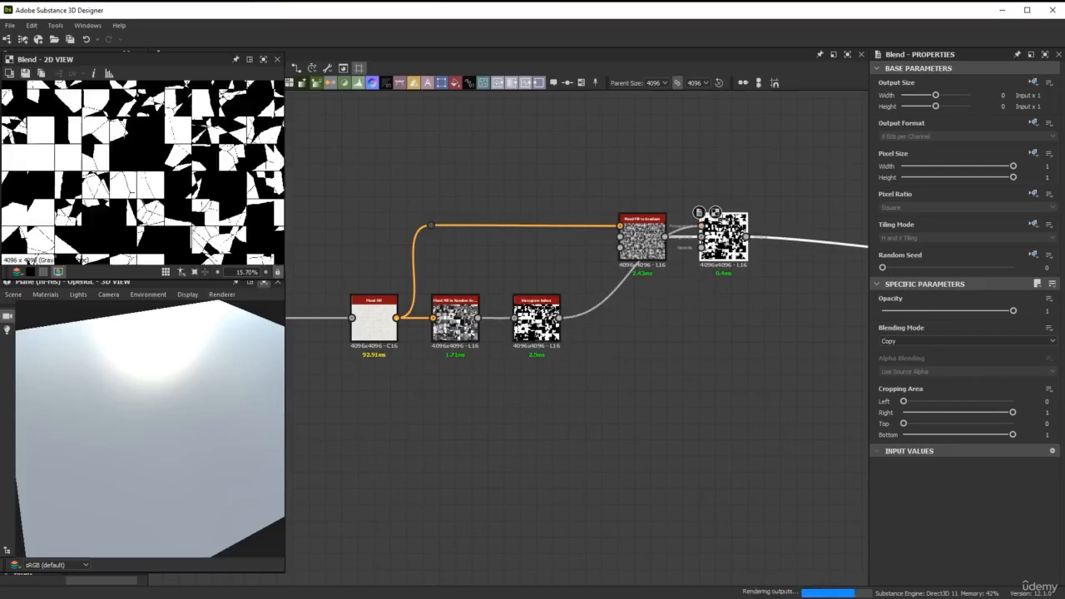
# Set the new Blend node's blending mode to Min (Darken) and check the masked pieces in 3D
pyautogui.click(933, 340)
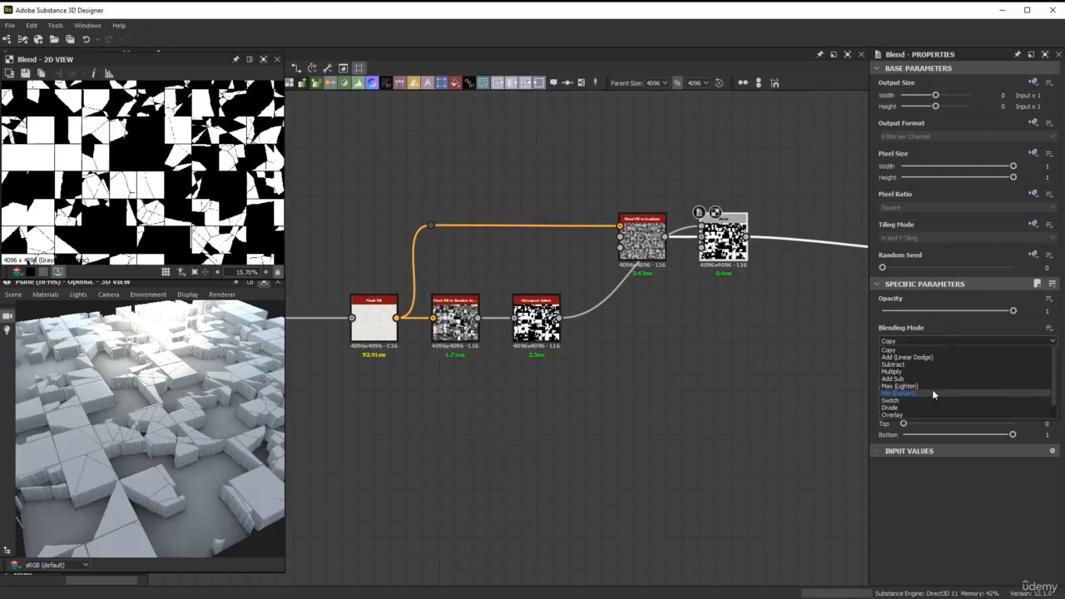
pyautogui.click(932, 392)
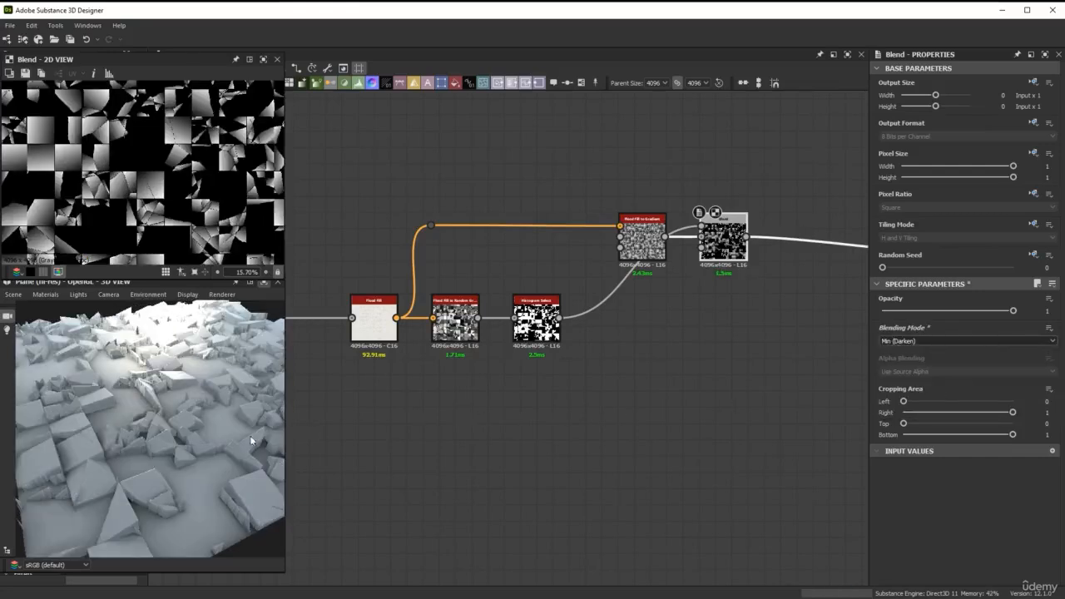
pyautogui.moveTo(250, 435); pyautogui.dragTo(372, 419)
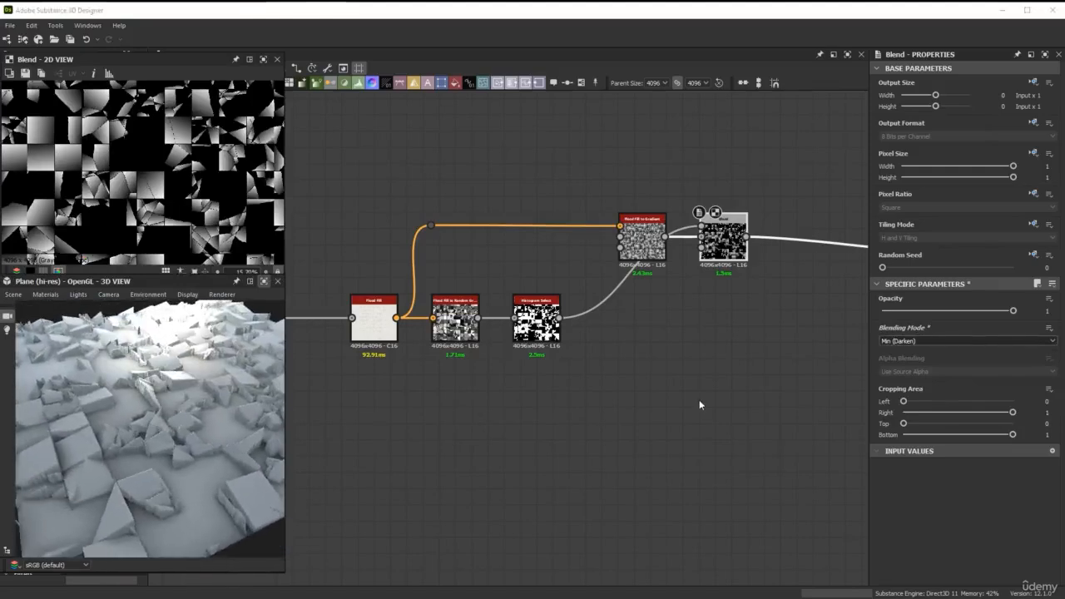
# Move the Flood Fill to Gradient node, its Blend and the dot node together higher above the Flood Fill chain
pyautogui.moveTo(373, 167); pyautogui.dragTo(758, 277)
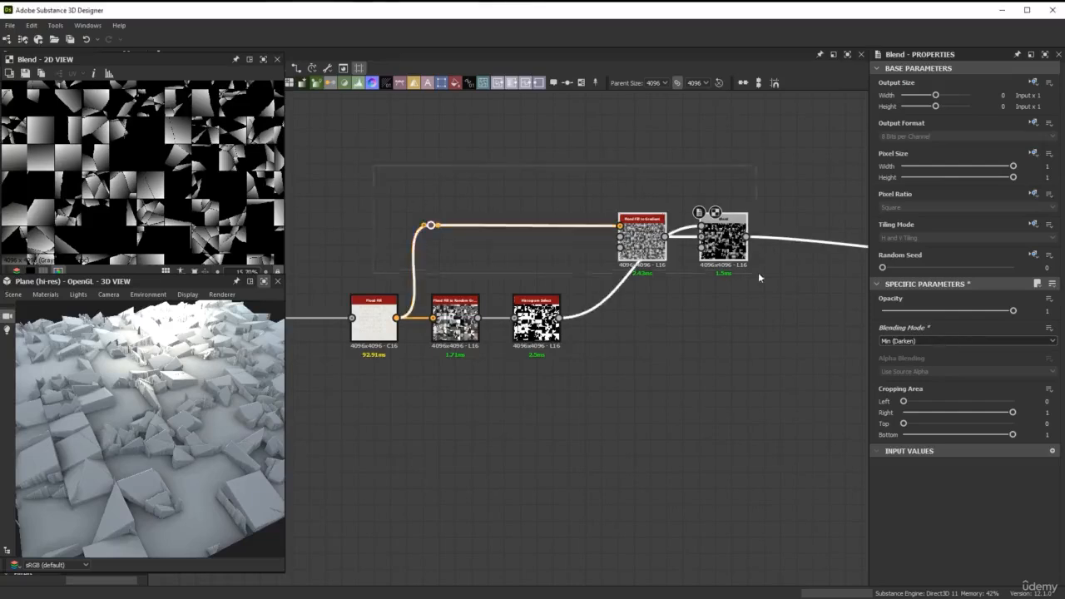
pyautogui.scroll(-3, 743, 188)
pyautogui.moveTo(723, 183); pyautogui.dragTo(694, 314, button='middle')
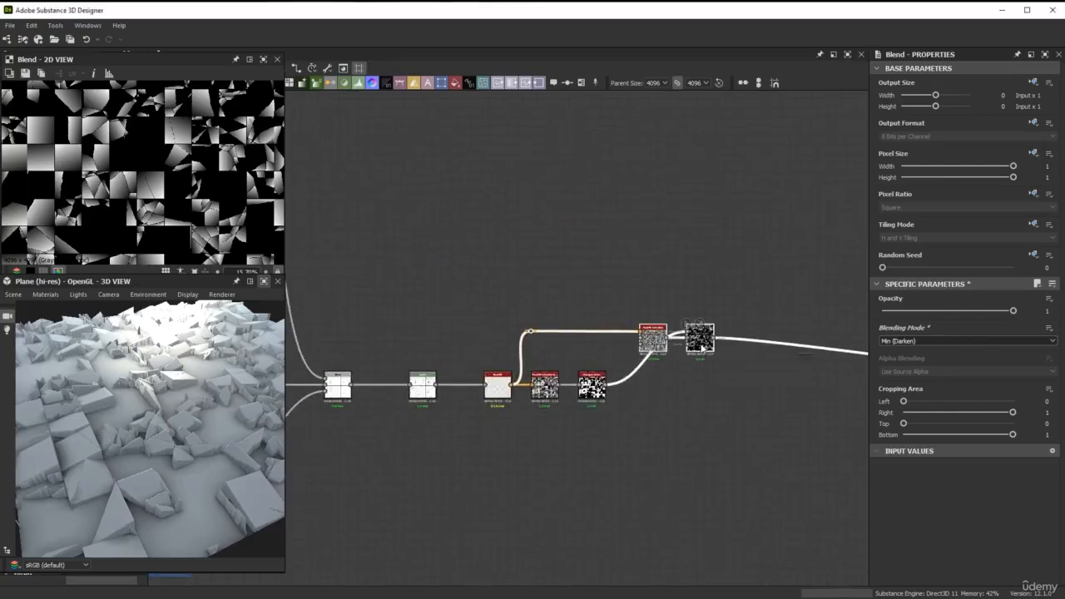
pyautogui.moveTo(701, 348); pyautogui.dragTo(711, 250)
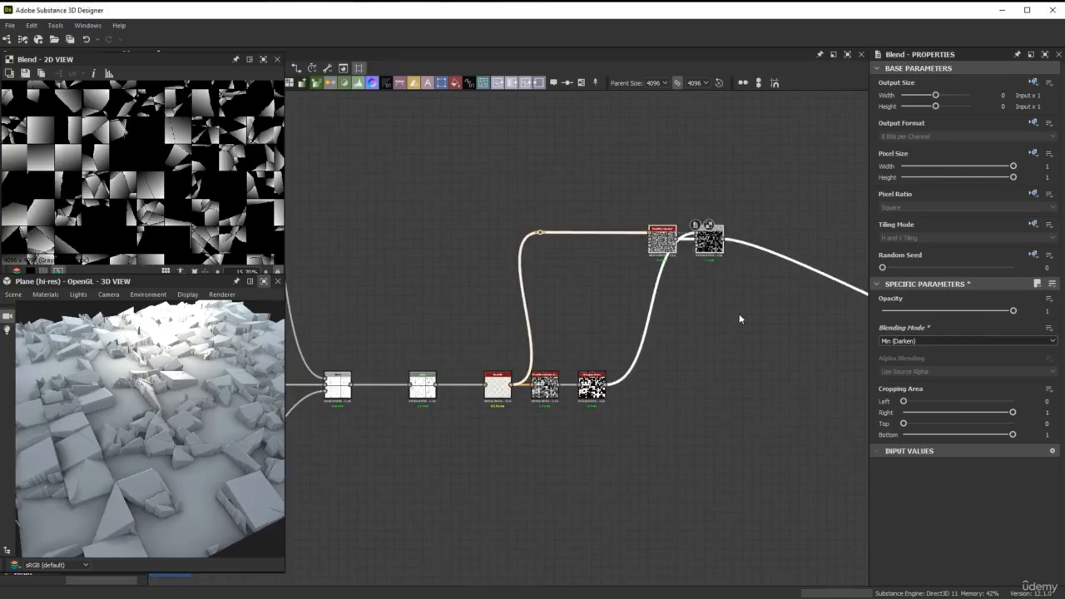
# Locate the crack layer masks in the graph and preview the Histogram Select mask of the 2nd layer of cracks
pyautogui.moveTo(740, 319); pyautogui.dragTo(620, 284, button='middle')
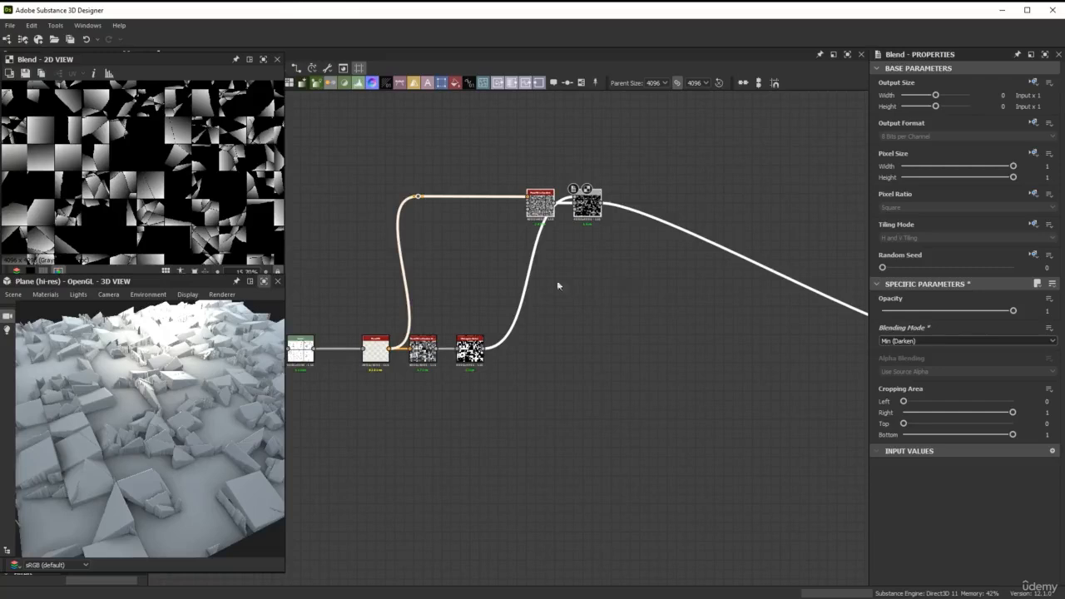
pyautogui.scroll(-4, 402, 410)
pyautogui.moveTo(403, 409); pyautogui.dragTo(745, 256, button='middle')
pyautogui.moveTo(540, 291); pyautogui.dragTo(801, 316, button='middle')
pyautogui.scroll(-2, 640, 303)
pyautogui.moveTo(625, 286); pyautogui.dragTo(627, 349, button='middle')
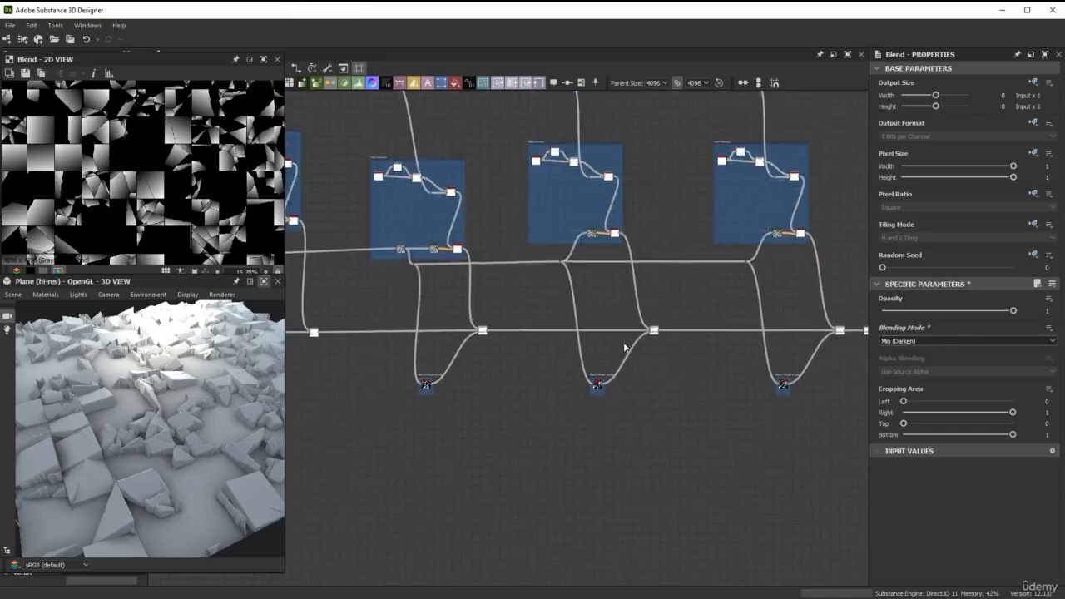
pyautogui.moveTo(475, 318); pyautogui.dragTo(477, 362, button='middle')
pyautogui.scroll(4, 426, 400)
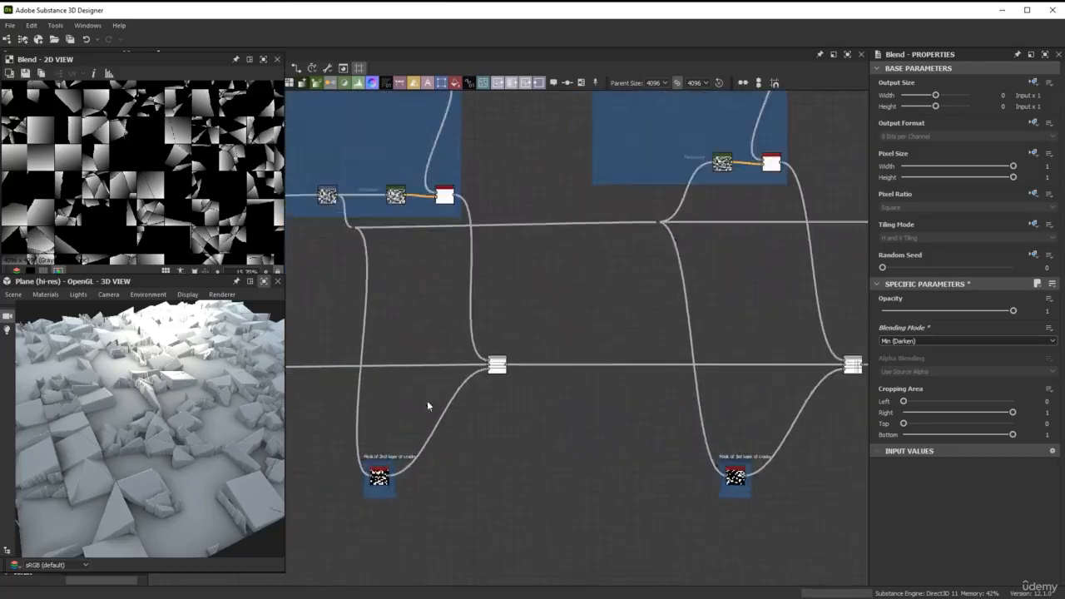
pyautogui.scroll(-3, 437, 403)
pyautogui.moveTo(542, 385); pyautogui.dragTo(585, 326, button='middle')
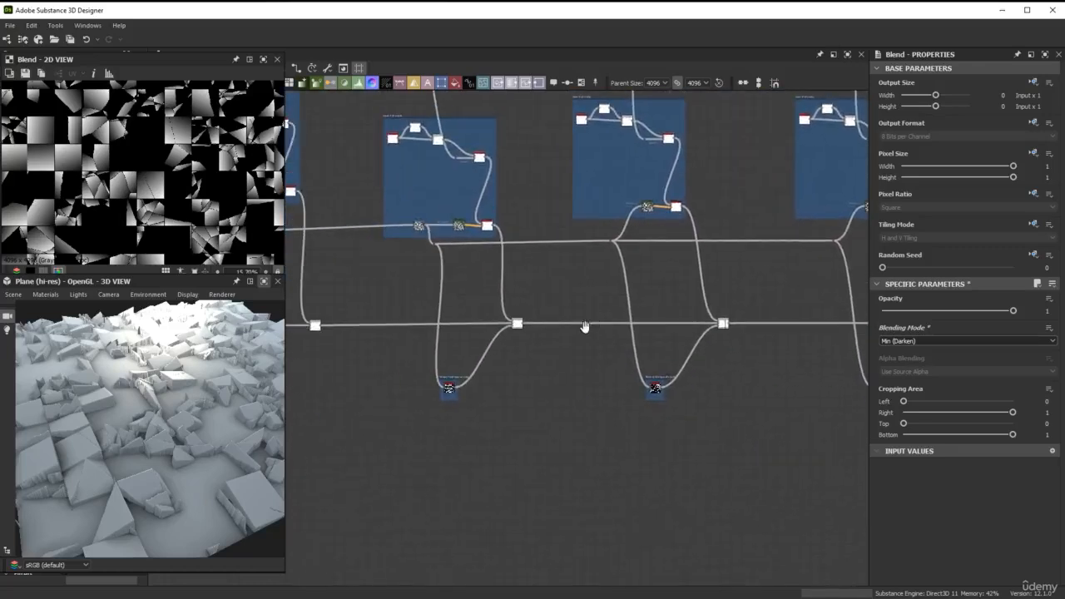
pyautogui.scroll(5, 456, 390)
pyautogui.doubleClick(456, 391)
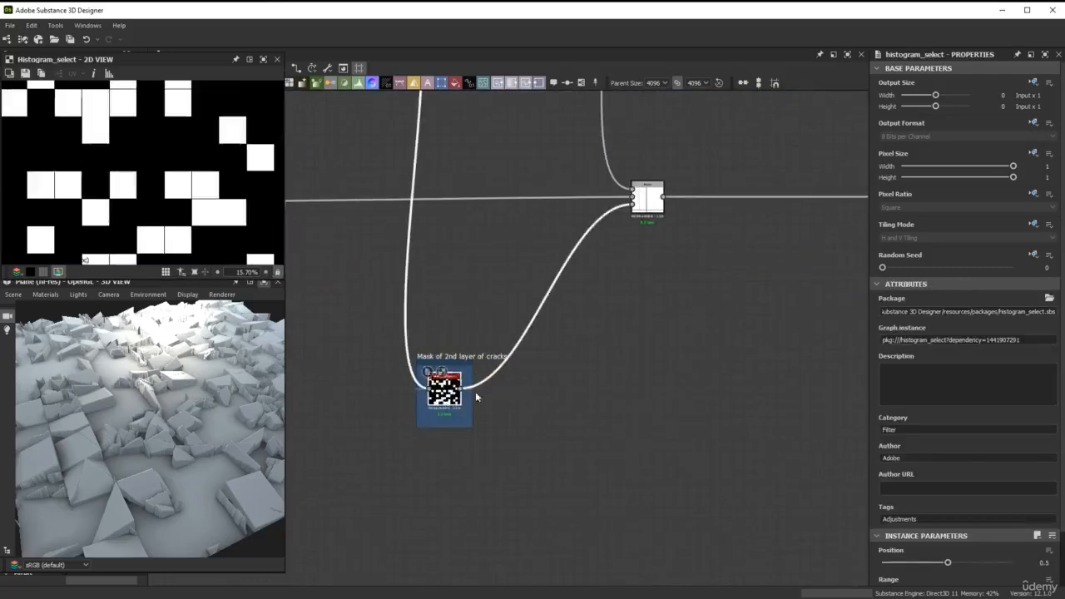
# Preview the Histogram Select mask of the 3rd layer of cracks and compare it with the 4th layer's mask
pyautogui.scroll(-3, 475, 395)
pyautogui.moveTo(460, 369); pyautogui.dragTo(598, 342, button='middle')
pyautogui.scroll(2, 598, 342)
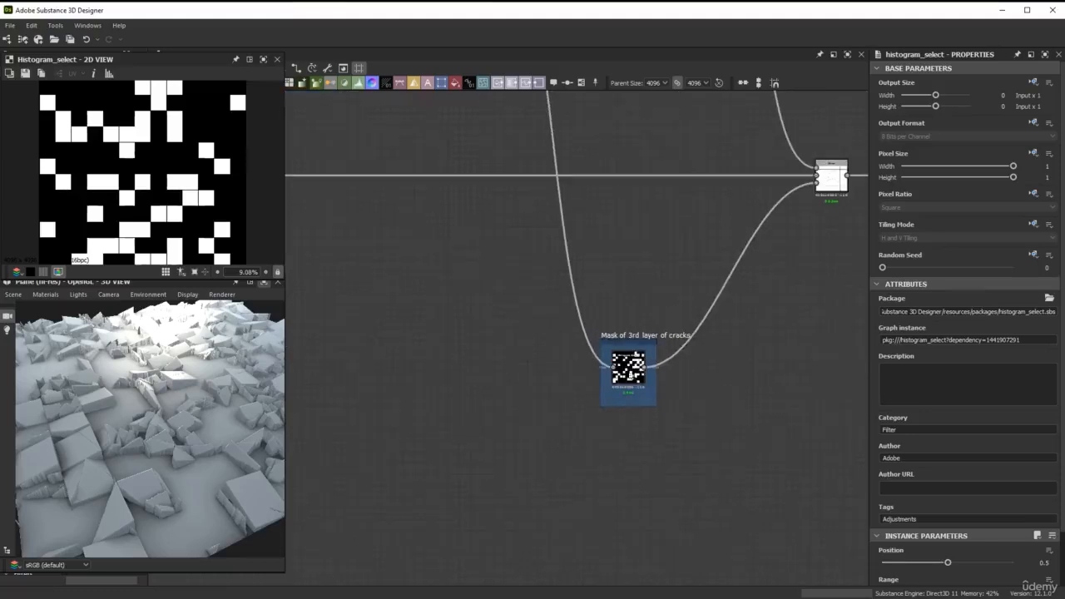
pyautogui.doubleClick(629, 366)
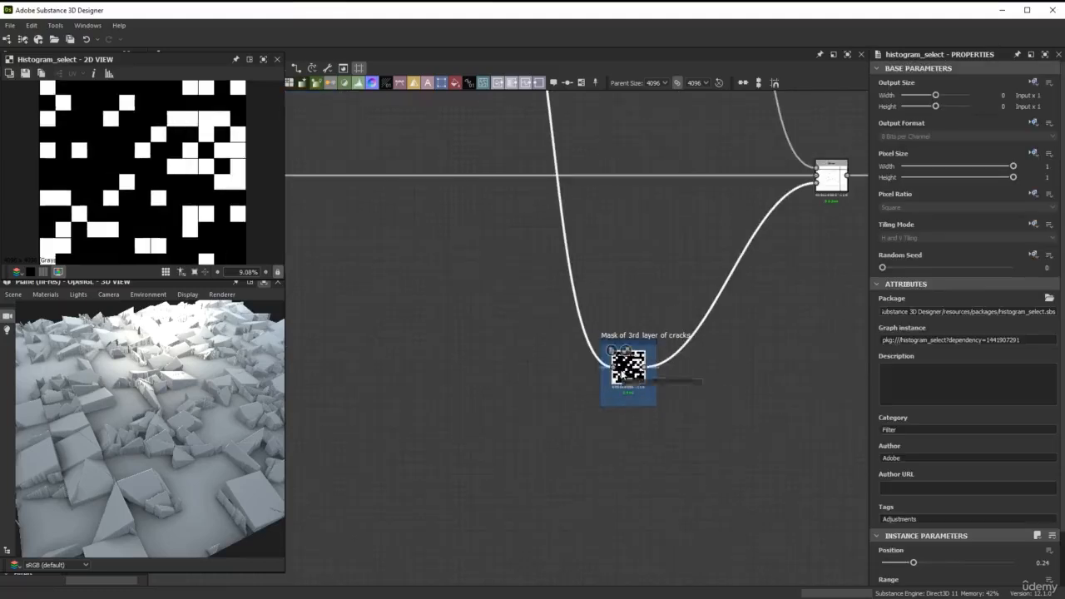
pyautogui.scroll(-2, 616, 374)
pyautogui.moveTo(795, 298); pyautogui.dragTo(552, 296, button='middle')
pyautogui.scroll(-1, 559, 293)
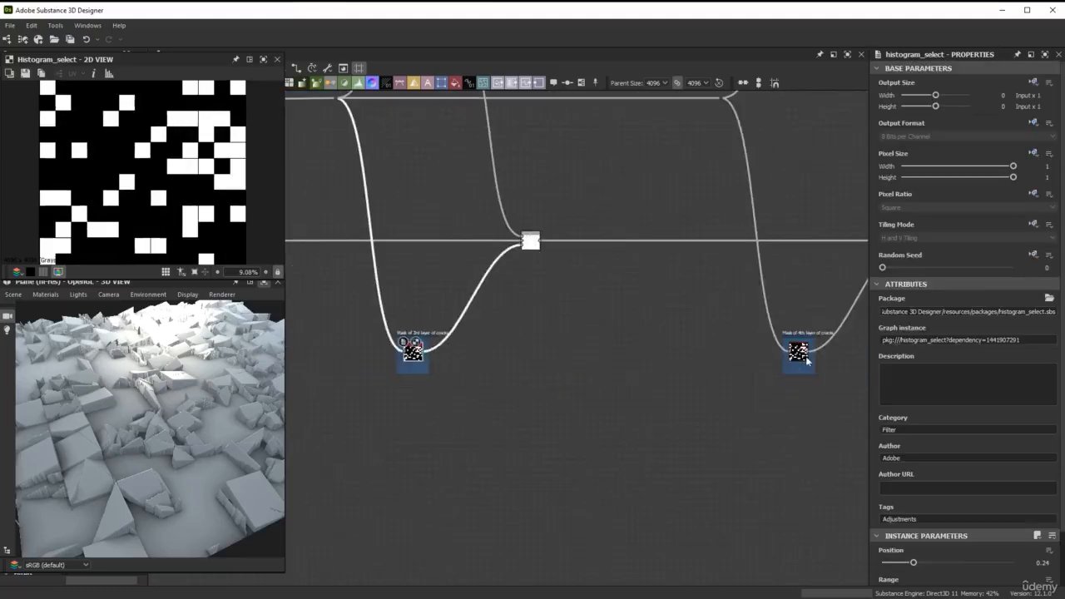
pyautogui.doubleClick(799, 353)
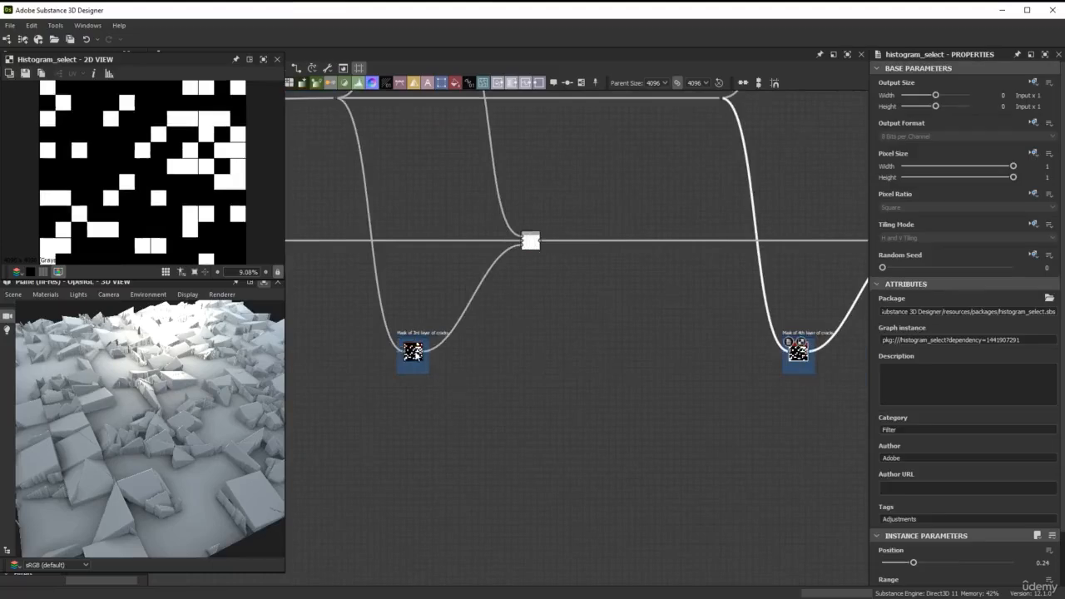
pyautogui.click(413, 354)
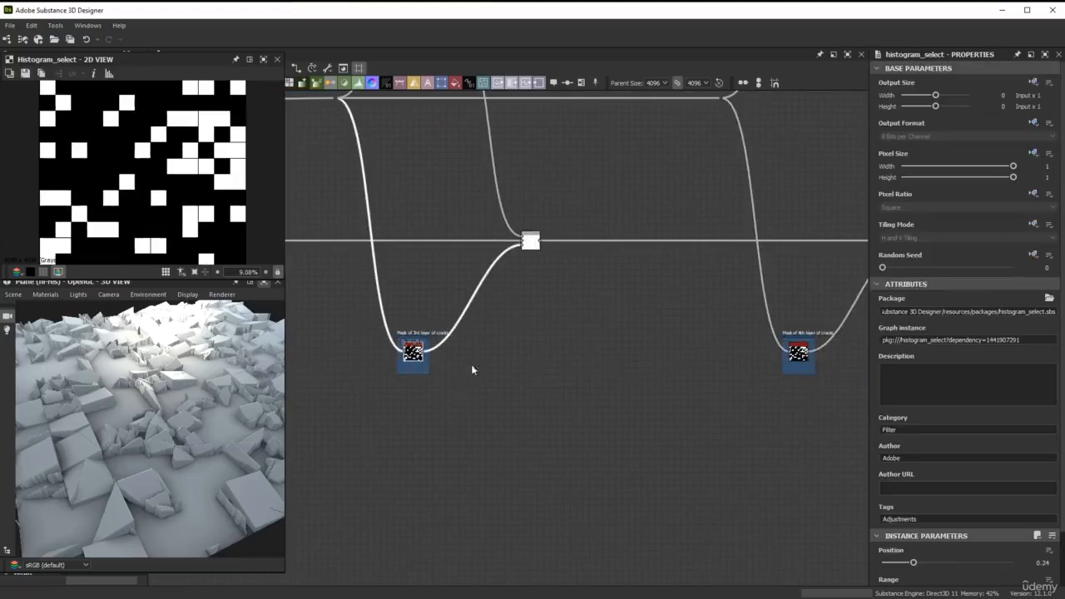
pyautogui.click(799, 352)
# Add a Blend node below the 3rd crack layer mask, fed by the output of the 2nd crack layer mask
pyautogui.scroll(-3, 433, 279)
pyautogui.moveTo(485, 224); pyautogui.dragTo(680, 300, button='middle')
pyautogui.scroll(1, 769, 251)
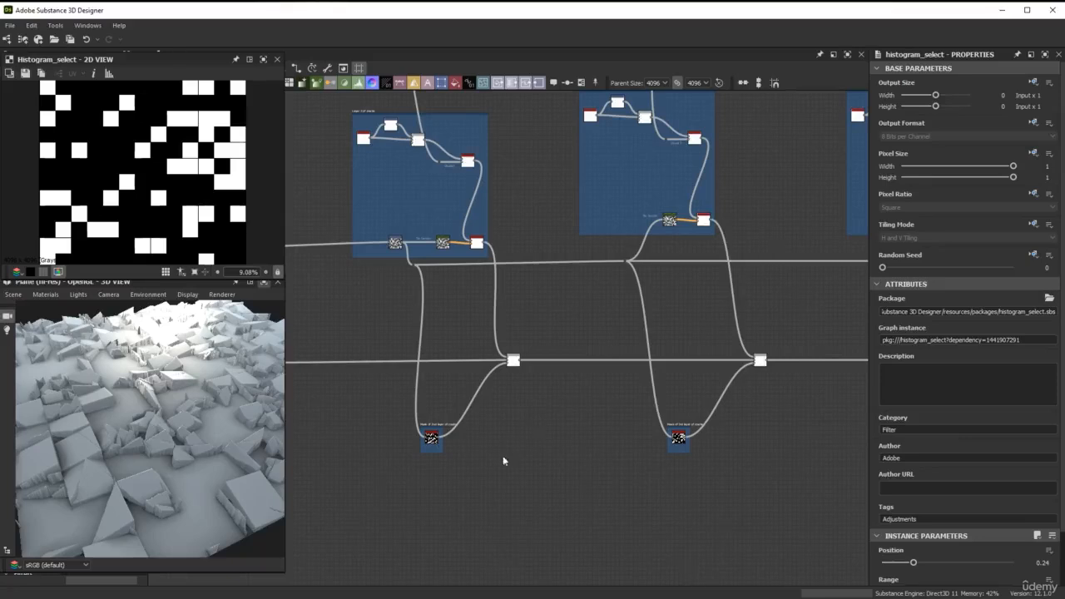
pyautogui.scroll(5, 502, 459)
pyautogui.moveTo(368, 324); pyautogui.dragTo(558, 364)
pyautogui.scroll(-3, 737, 471)
pyautogui.moveTo(558, 364); pyautogui.dragTo(446, 319, button='middle')
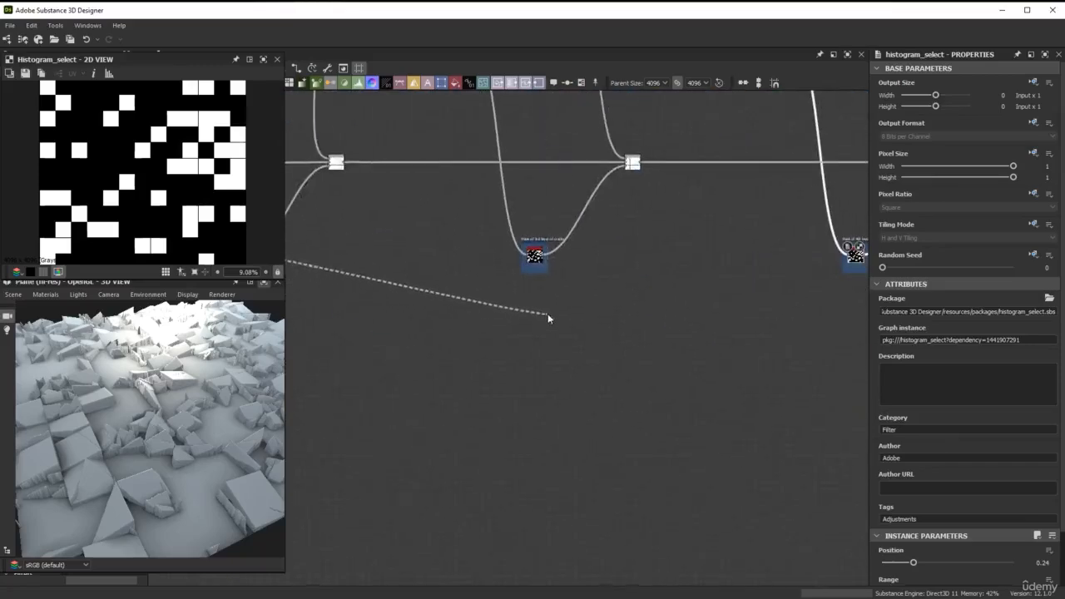
pyautogui.scroll(2, 560, 303)
pyautogui.moveTo(560, 302); pyautogui.dragTo(560, 302)
pyautogui.write('ble')
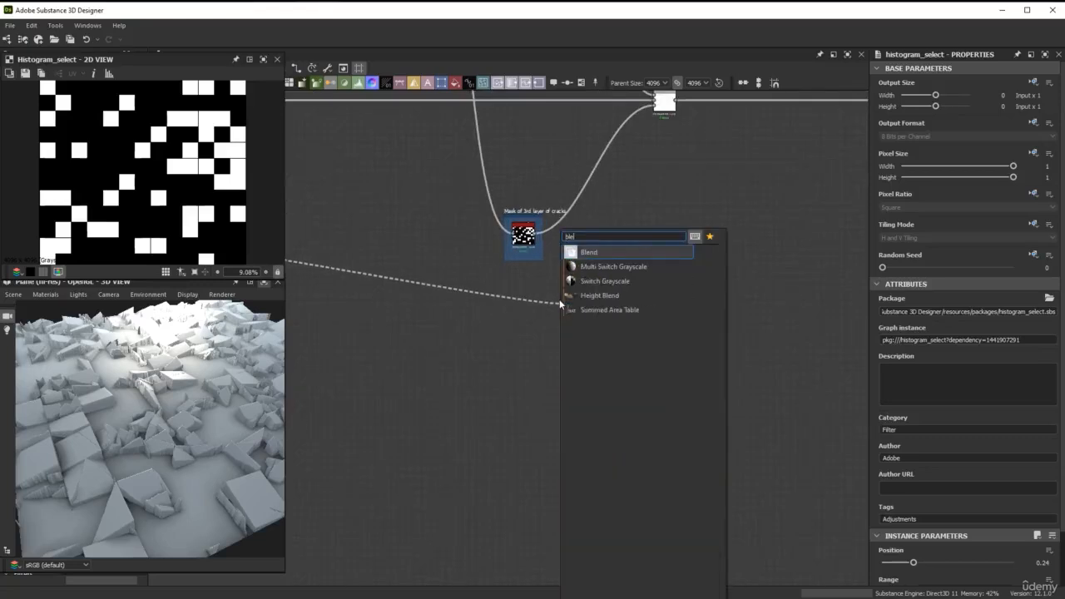
pyautogui.press('Return')
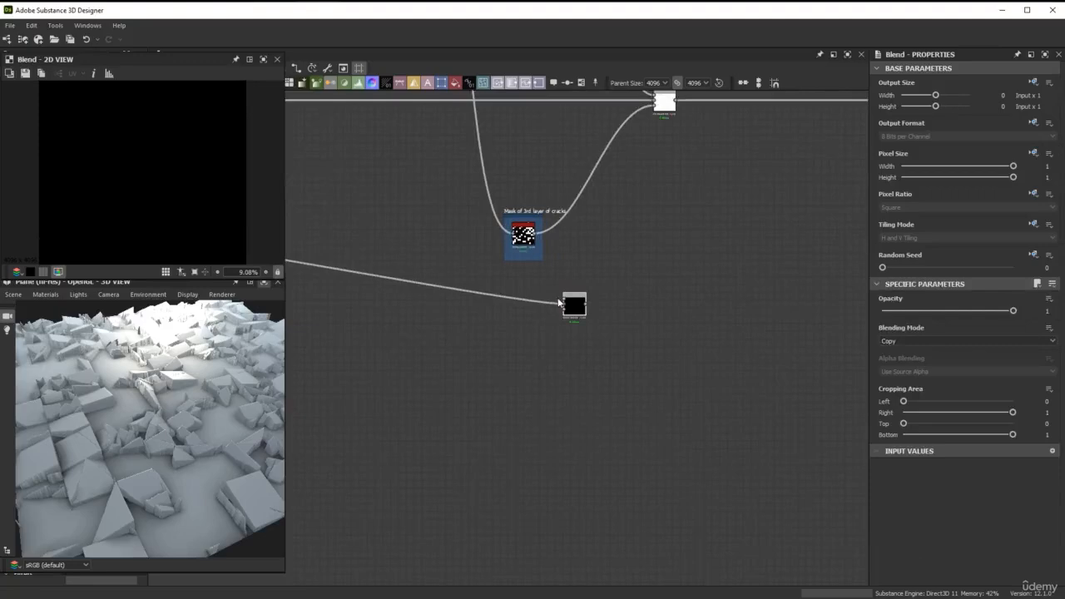
# Connect the 3rd crack layer mask to the new Blend node and set its blending mode to Max (Lighten)
pyautogui.moveTo(539, 234); pyautogui.dragTo(575, 304)
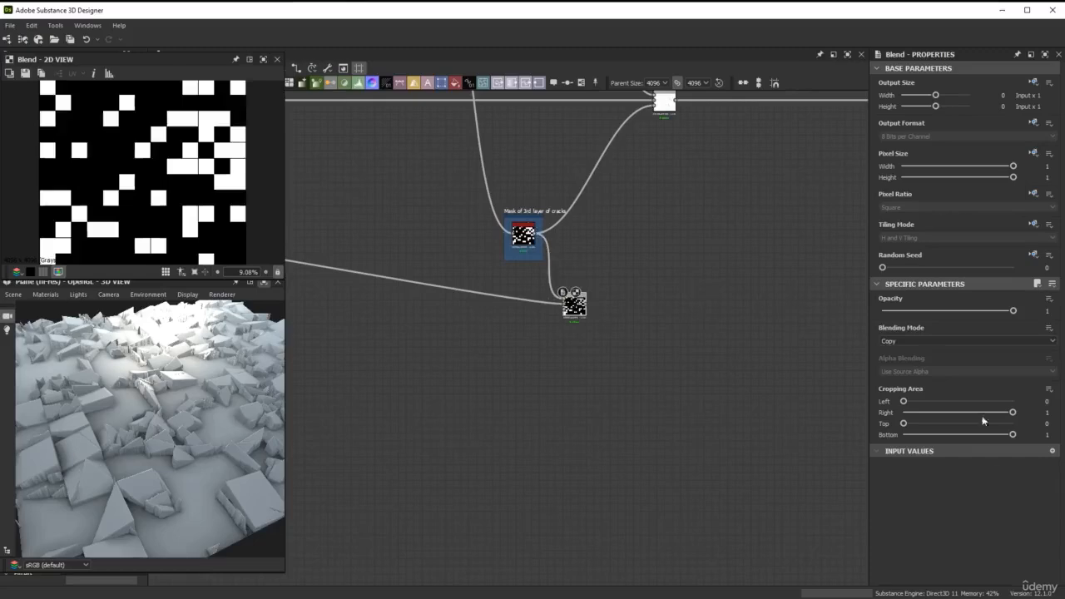
pyautogui.click(977, 341)
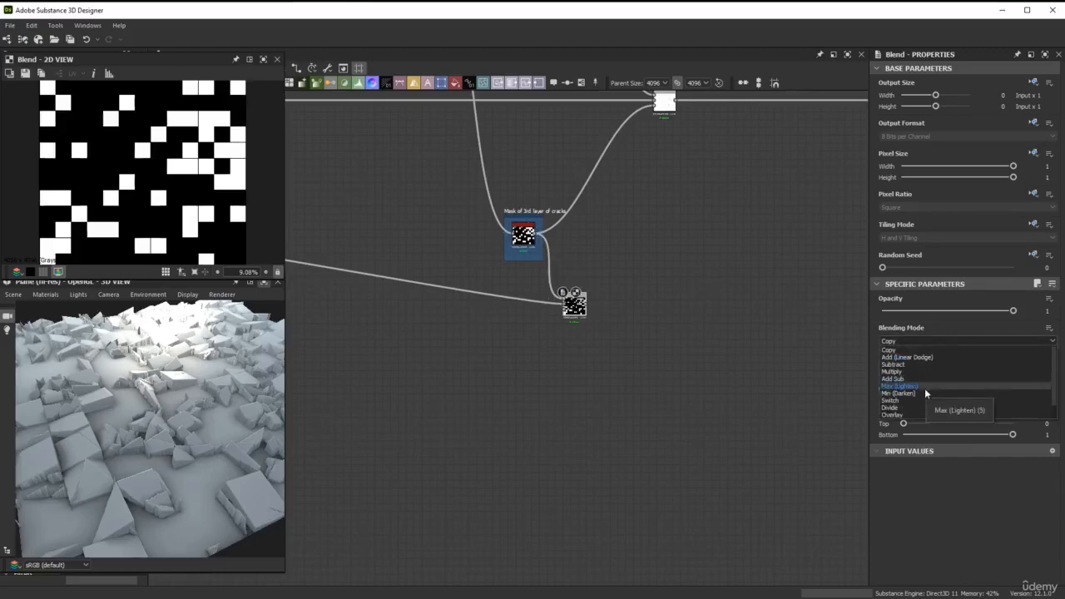
pyautogui.click(924, 388)
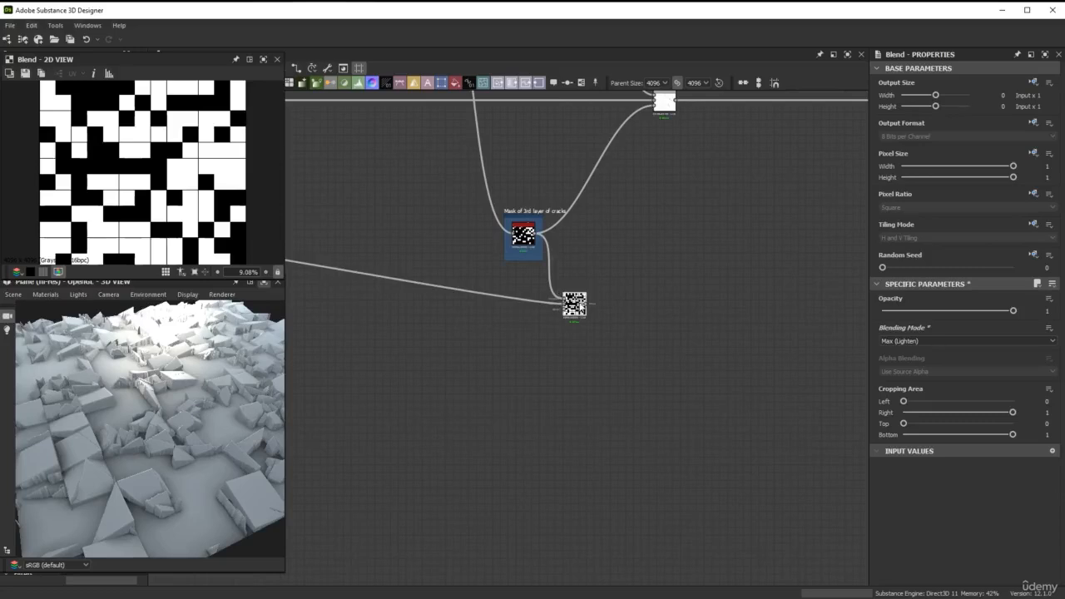
# Move the mask Blend node far along the graph to below and right of the Flood Fill and Histogram Select chain
pyautogui.scroll(-2, 574, 305)
pyautogui.moveTo(575, 304); pyautogui.dragTo(408, 322, button='middle')
pyautogui.moveTo(408, 322); pyautogui.dragTo(265, 358)
pyautogui.scroll(-2, 651, 419)
pyautogui.moveTo(741, 374); pyautogui.dragTo(195, 360, button='middle')
pyautogui.moveTo(266, 358); pyautogui.dragTo(675, 294)
pyautogui.scroll(3, 682, 317)
pyautogui.scroll(3, 685, 288)
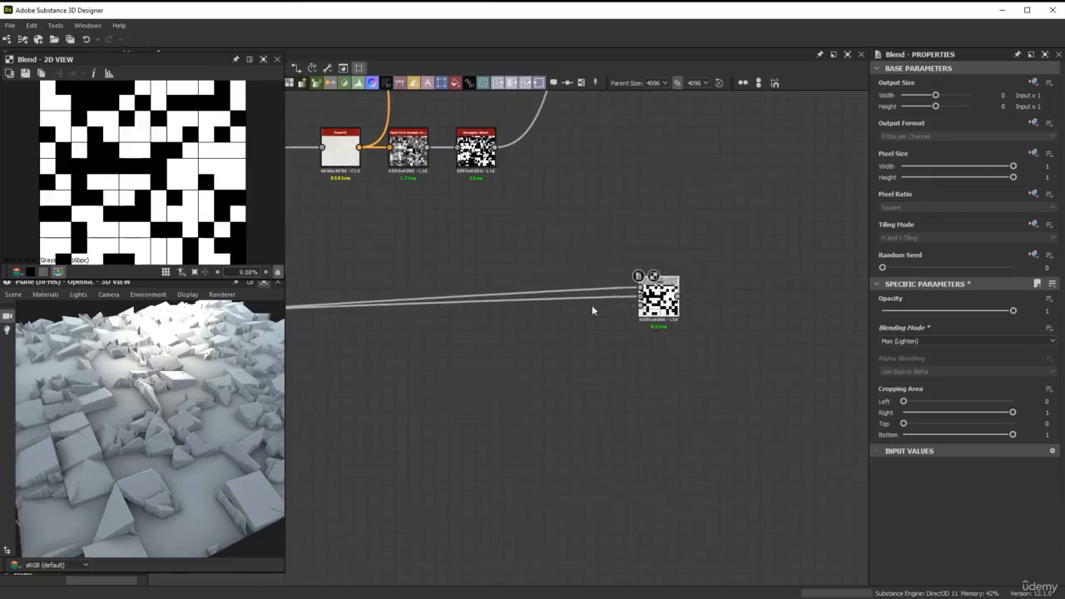
# Add two dot nodes on the 2nd crack mask's link to route it beneath the other masks to the Blend
pyautogui.scroll(-4, 533, 305)
pyautogui.moveTo(396, 293); pyautogui.dragTo(905, 198, button='middle')
pyautogui.moveTo(459, 234)
pyautogui.mouseDown(button='middle')
pyautogui.moveTo(729, 205)
pyautogui.moveTo(872, 216)
pyautogui.mouseUp(button='middle')
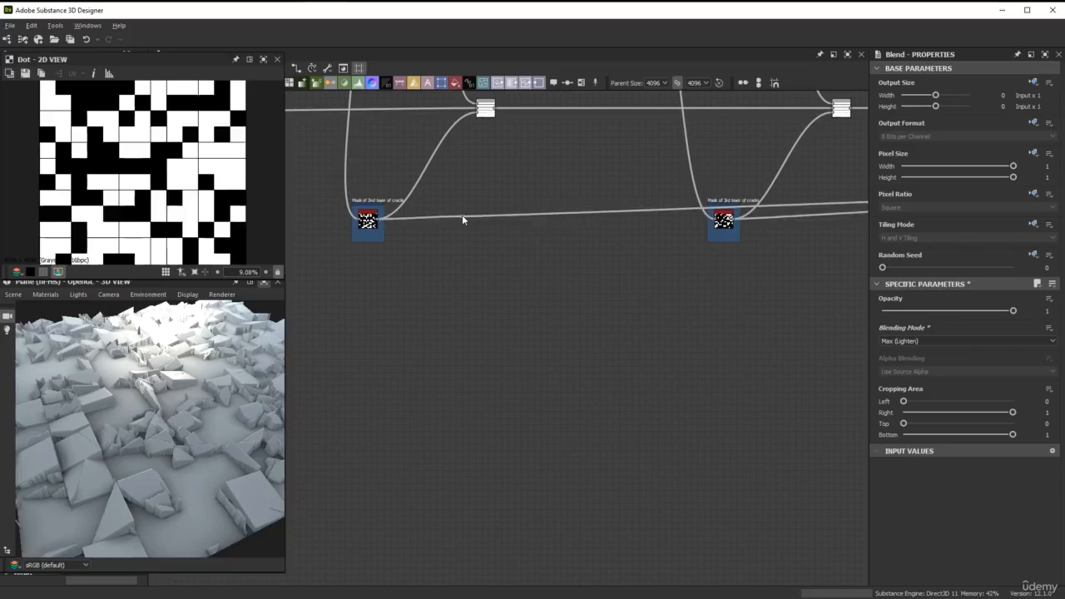
pyautogui.moveTo(462, 218); pyautogui.dragTo(423, 338)
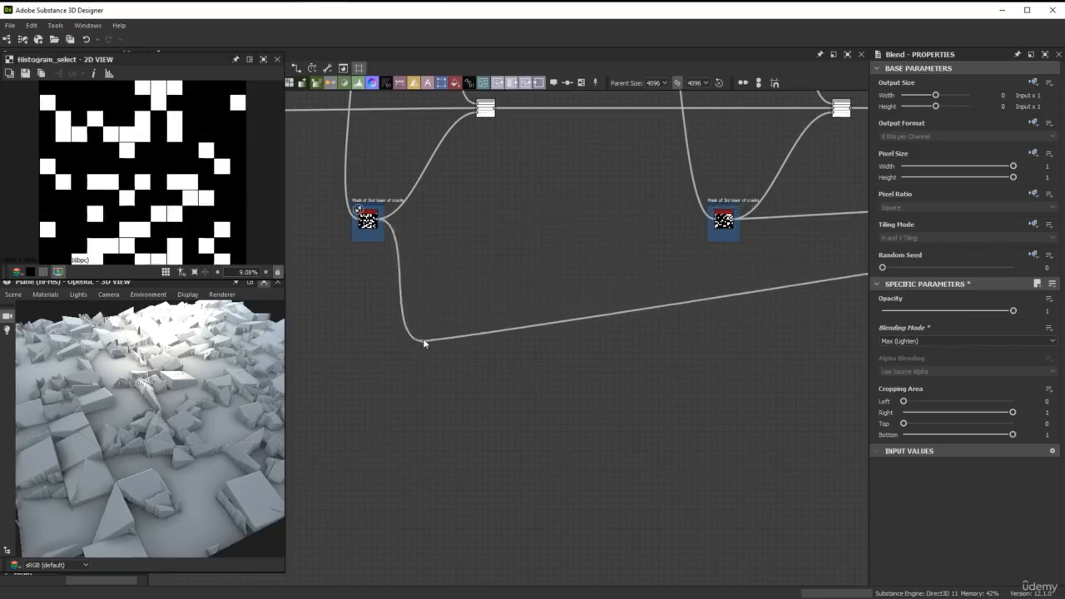
pyautogui.scroll(-3, 786, 215)
pyautogui.moveTo(787, 214); pyautogui.dragTo(338, 223, button='middle')
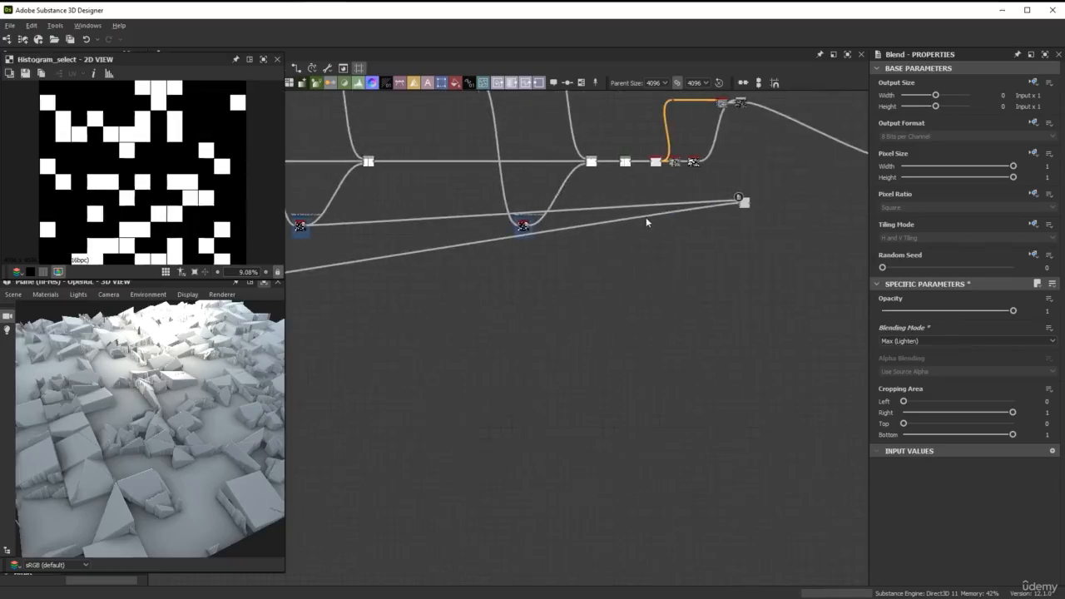
pyautogui.moveTo(646, 219); pyautogui.dragTo(704, 299)
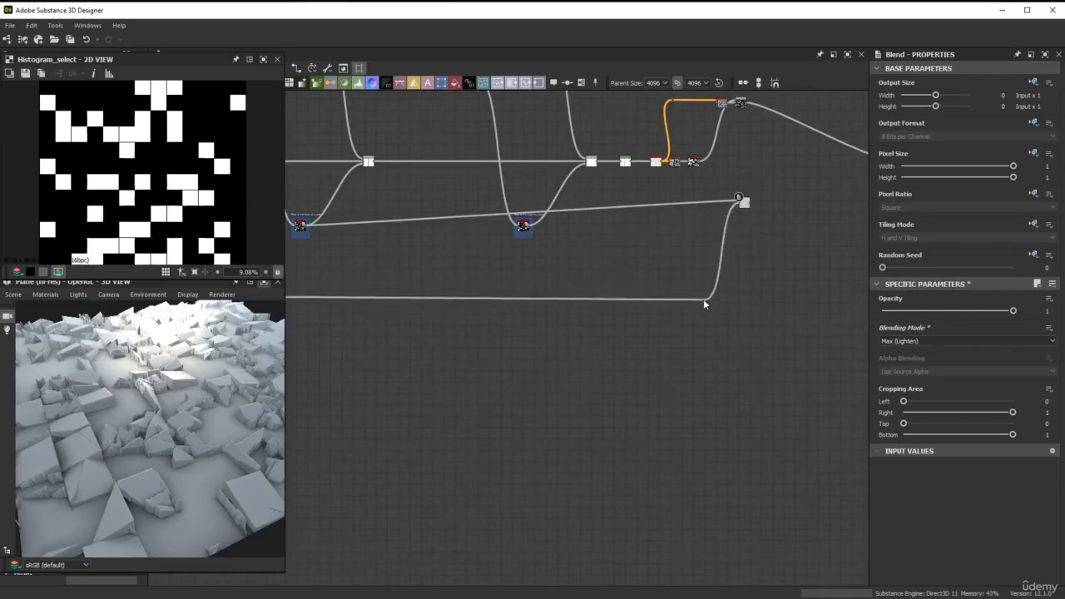
pyautogui.scroll(-2, 533, 275)
pyautogui.moveTo(542, 268); pyautogui.dragTo(606, 253, button='middle')
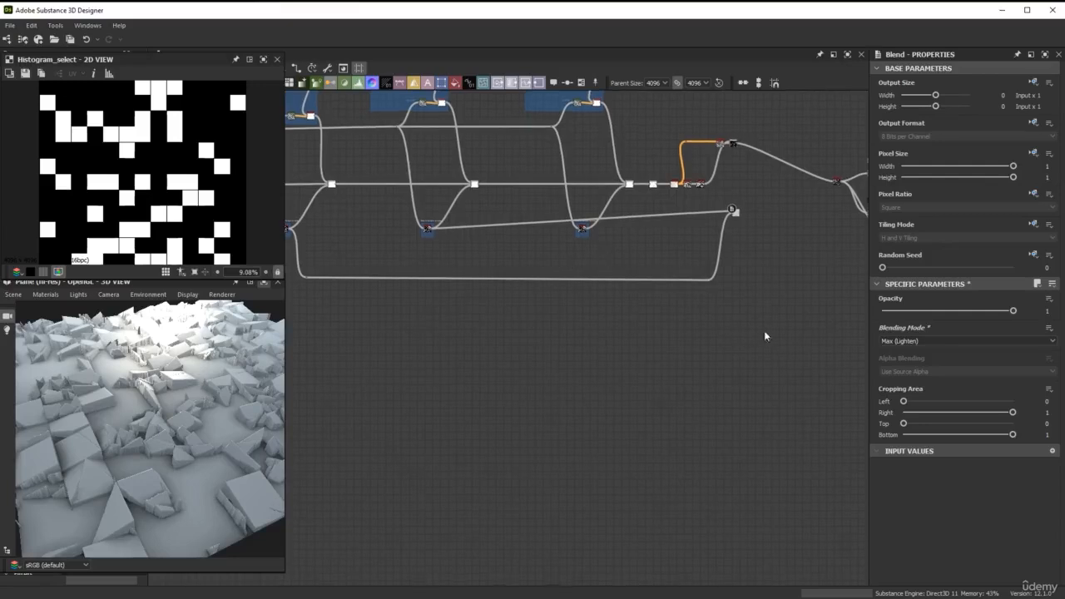
# Move the mask Blend node between the 3rd and 4th crack masks and place its dot node level beside its input
pyautogui.click(736, 213)
pyautogui.moveTo(742, 218); pyautogui.dragTo(492, 262)
pyautogui.scroll(3, 441, 304)
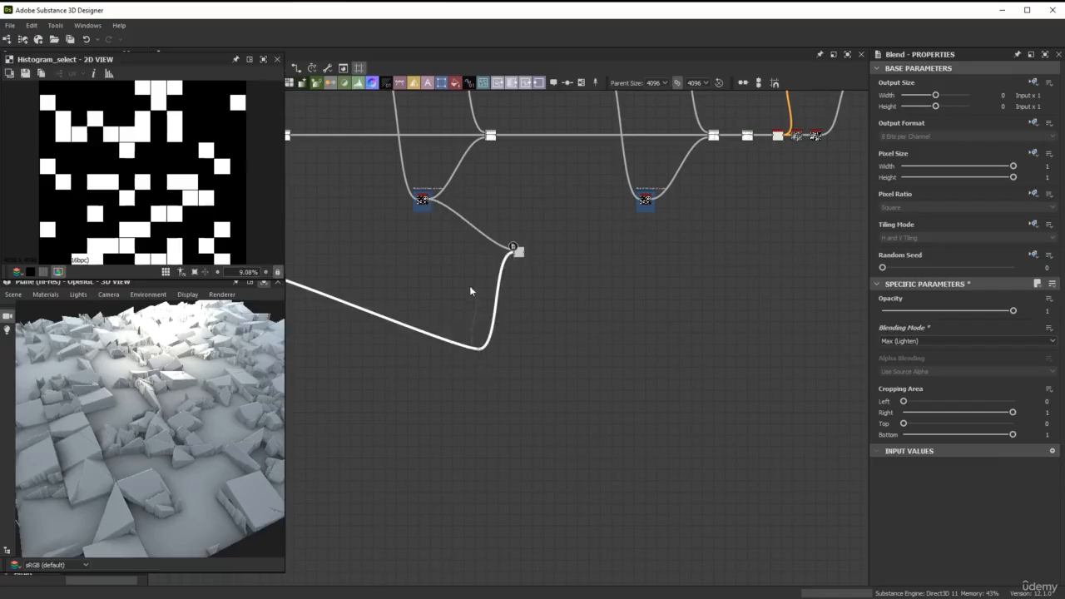
pyautogui.press('space')
pyautogui.click(421, 289)
pyautogui.scroll(3, 437, 312)
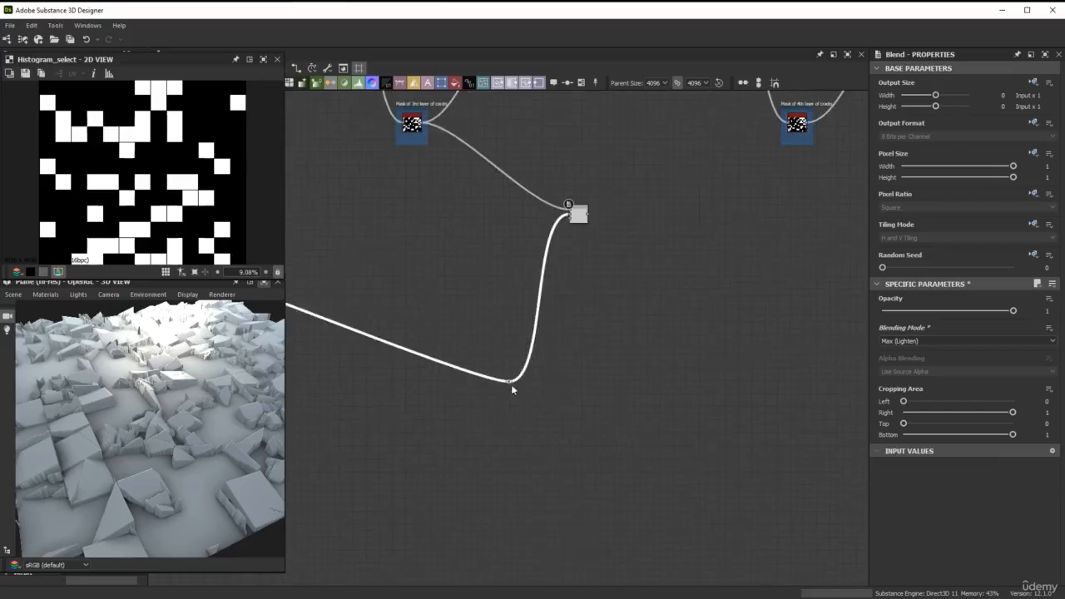
pyautogui.moveTo(510, 385); pyautogui.dragTo(471, 223)
pyautogui.scroll(-3, 471, 224)
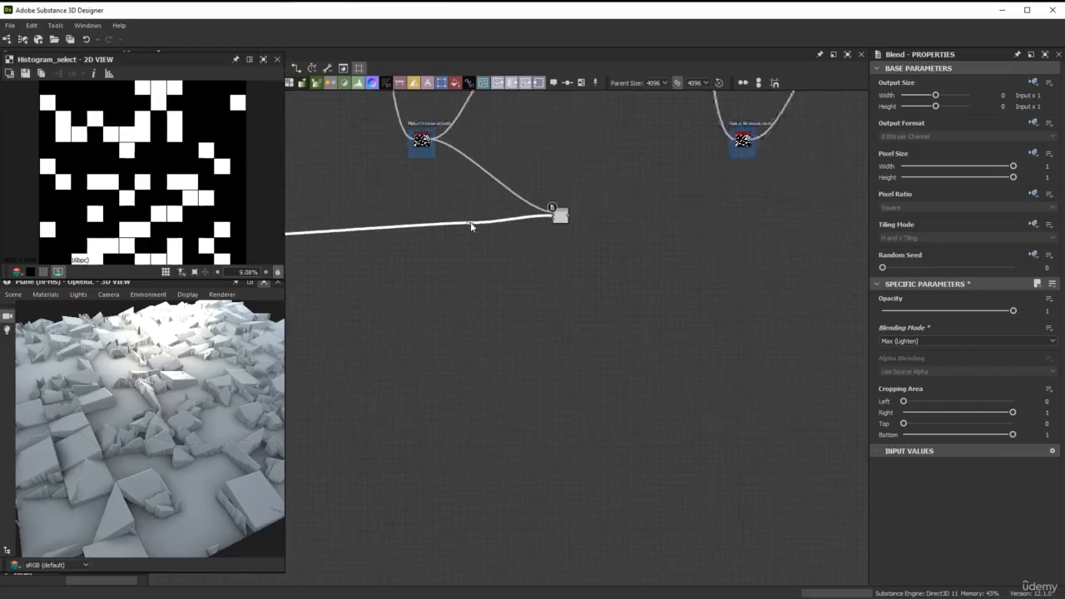
pyautogui.moveTo(602, 216); pyautogui.dragTo(516, 273, button='middle')
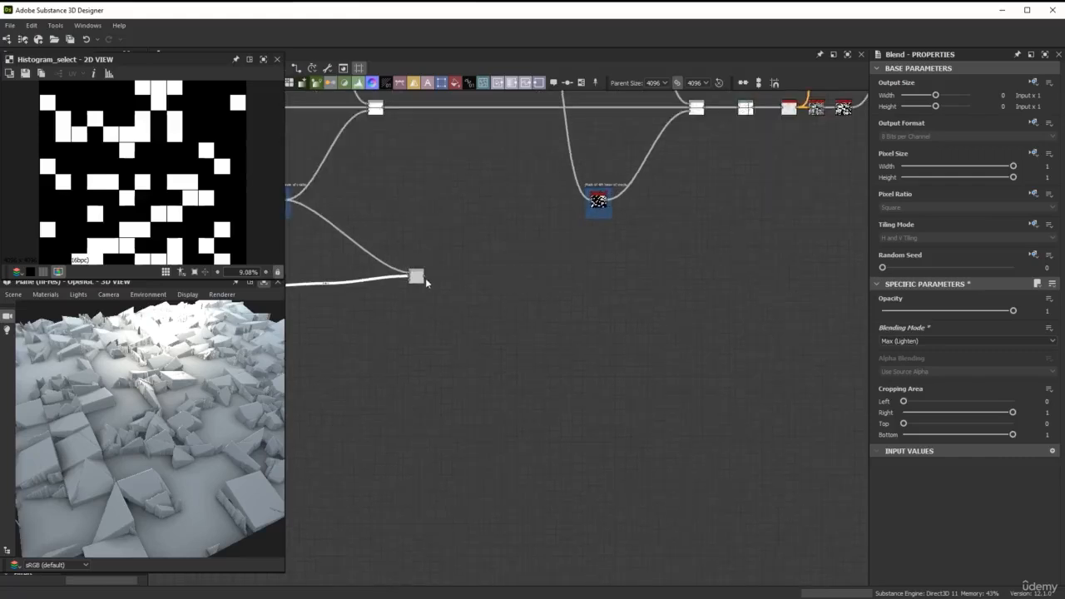
# Extend the mask Blend's output to a dot node placed below and right of the Flood Fill chain
pyautogui.scroll(3, 425, 278)
pyautogui.moveTo(423, 274); pyautogui.dragTo(547, 262)
pyautogui.scroll(-4, 638, 281)
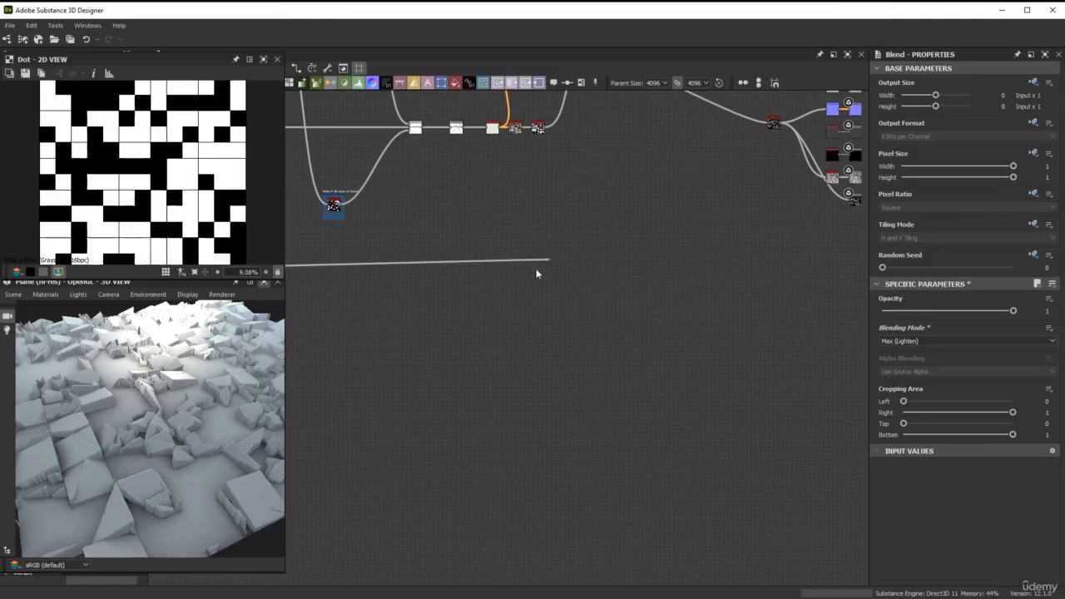
pyautogui.moveTo(571, 151); pyautogui.dragTo(575, 260, button='middle')
pyautogui.scroll(5, 593, 218)
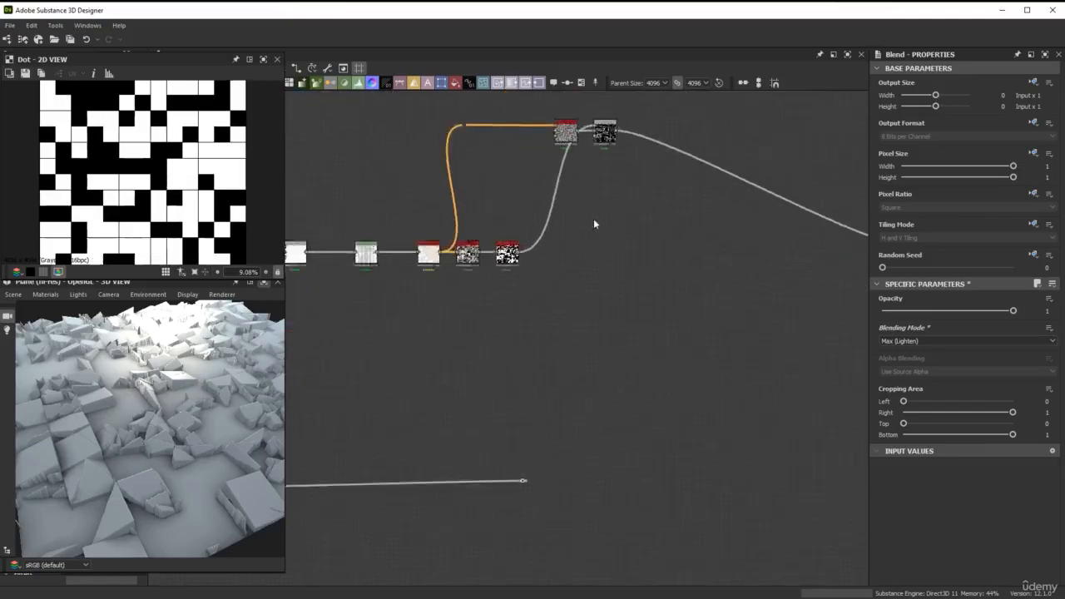
# Add a Blend node fed by the Histogram Select as background and the upper gradient Blend as foreground
pyautogui.moveTo(600, 210); pyautogui.dragTo(591, 266, button='middle')
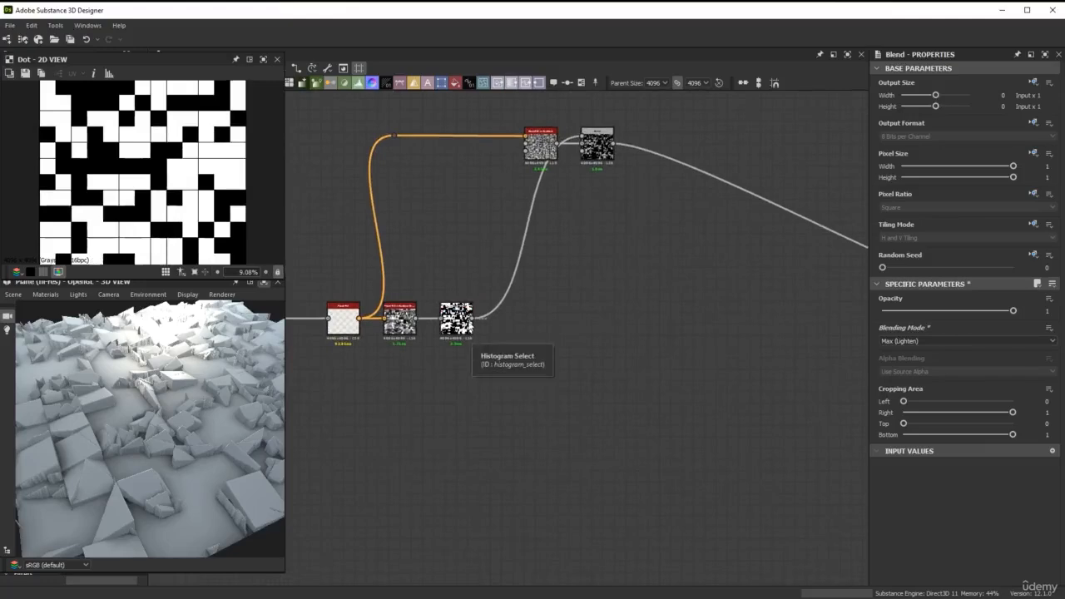
pyautogui.moveTo(476, 318); pyautogui.dragTo(689, 310)
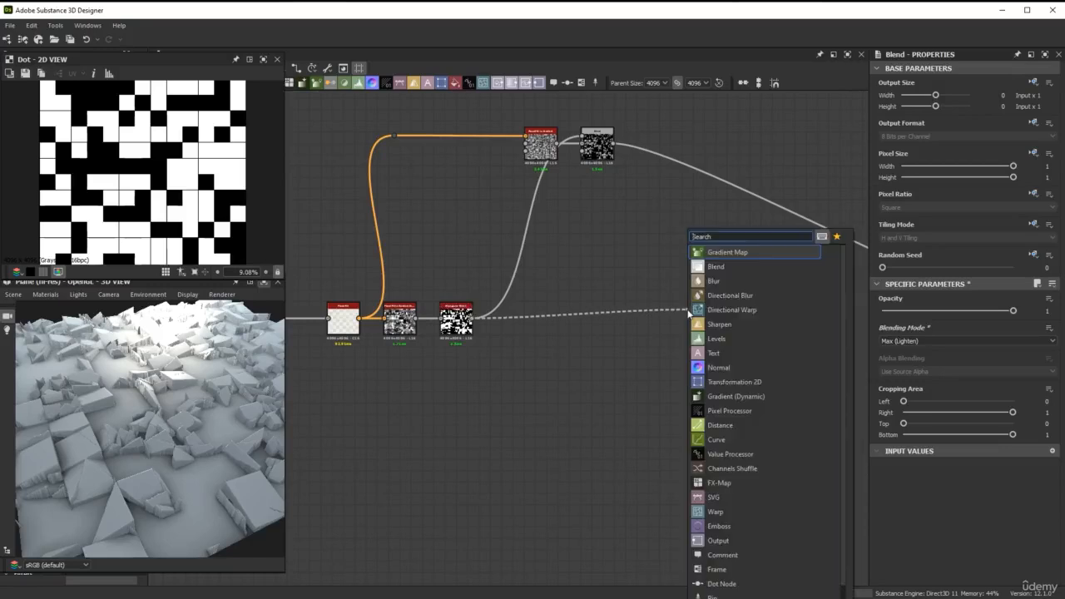
pyautogui.click(733, 269)
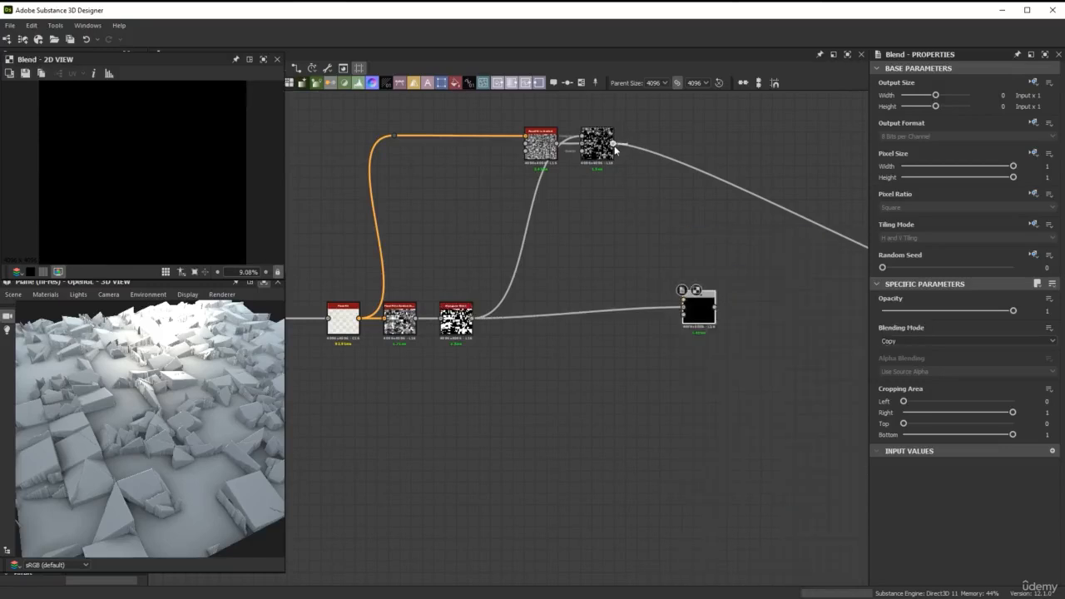
pyautogui.moveTo(614, 146); pyautogui.dragTo(683, 299)
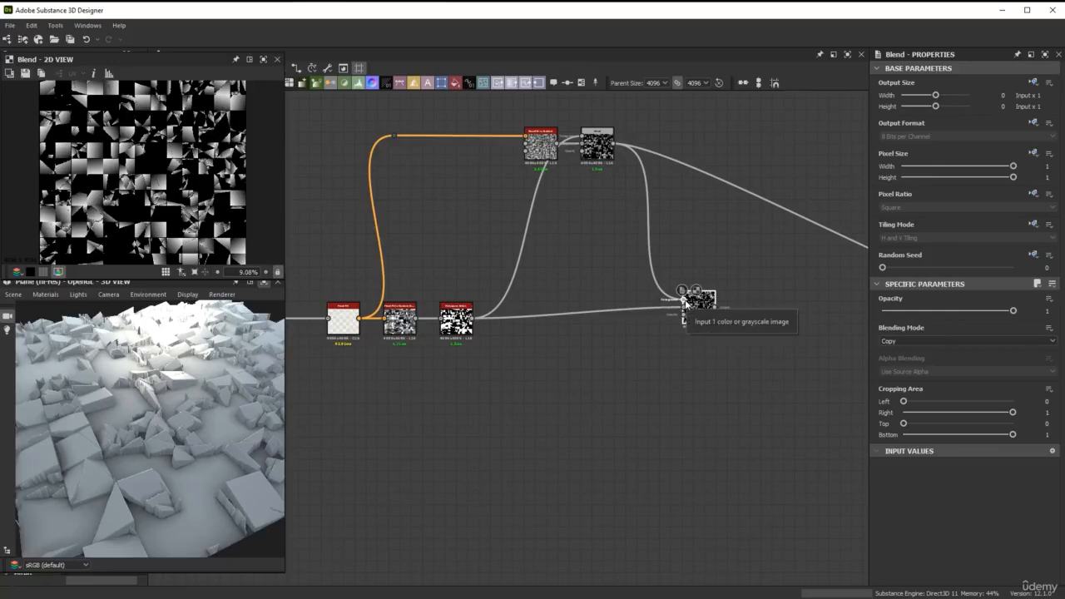
# Connect the dot node carrying the combined crack masks to the new Blend's opacity input
pyautogui.scroll(-3, 685, 303)
pyautogui.moveTo(608, 361); pyautogui.dragTo(617, 304, button='middle')
pyautogui.scroll(2, 619, 309)
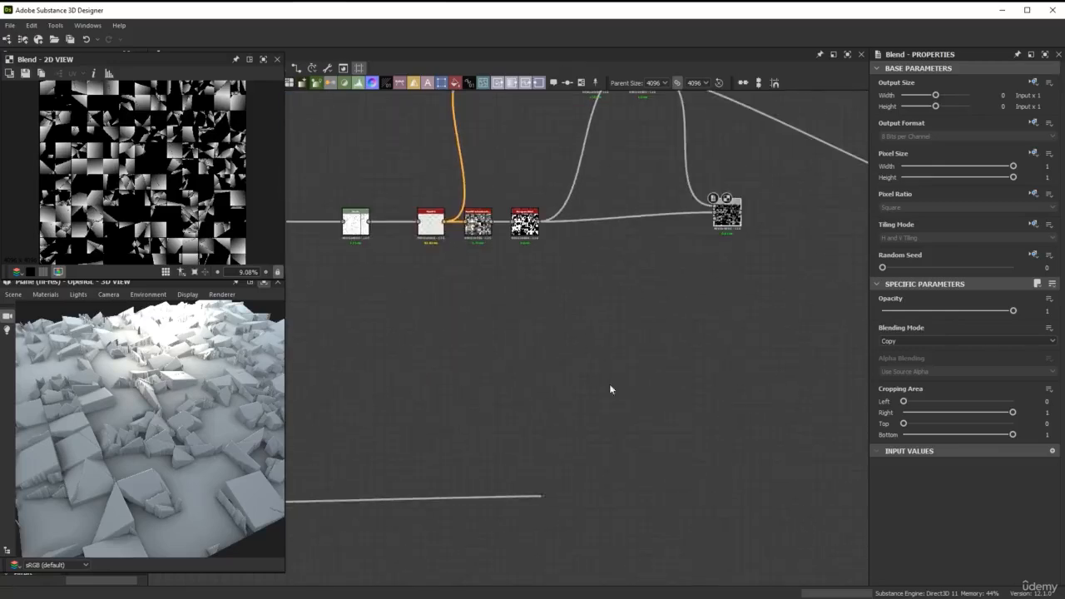
pyautogui.moveTo(545, 497); pyautogui.dragTo(722, 225)
# Transfer the upper gradient Blend's link to the output section over to the new Blend's output
pyautogui.moveTo(720, 179); pyautogui.dragTo(653, 281, button='middle')
pyautogui.scroll(2, 654, 238)
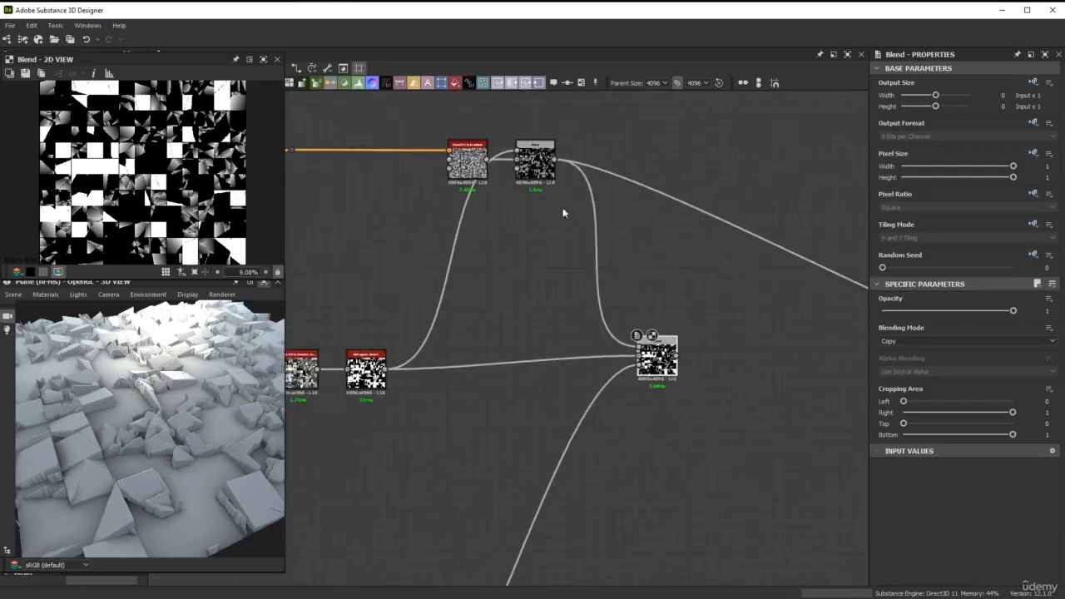
pyautogui.keyDown('shift'); pyautogui.moveTo(555, 159); pyautogui.dragTo(679, 357); pyautogui.keyUp('shift')
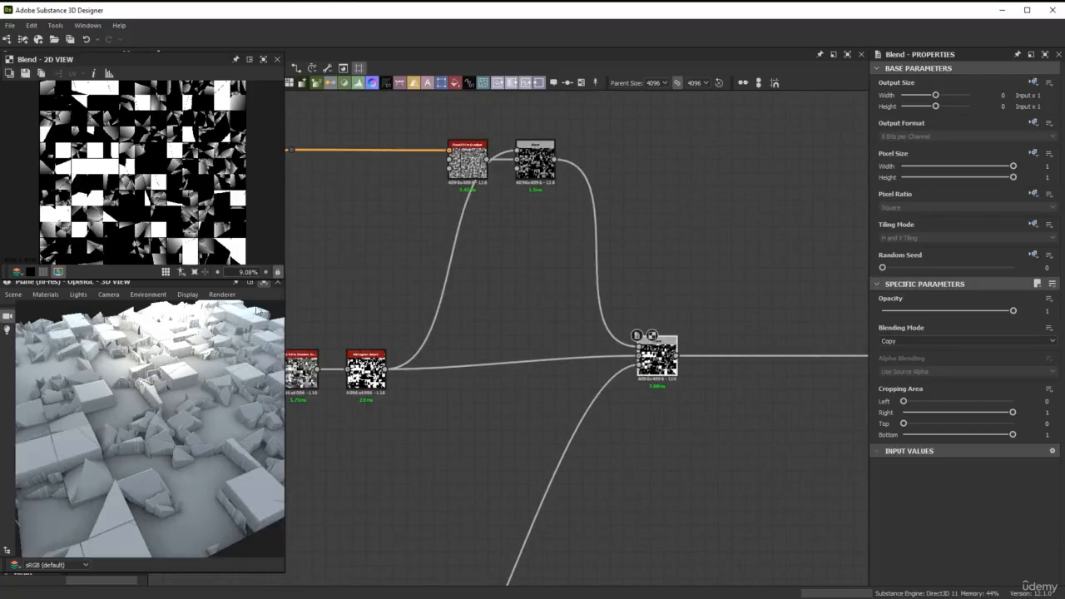
pyautogui.click(264, 284)
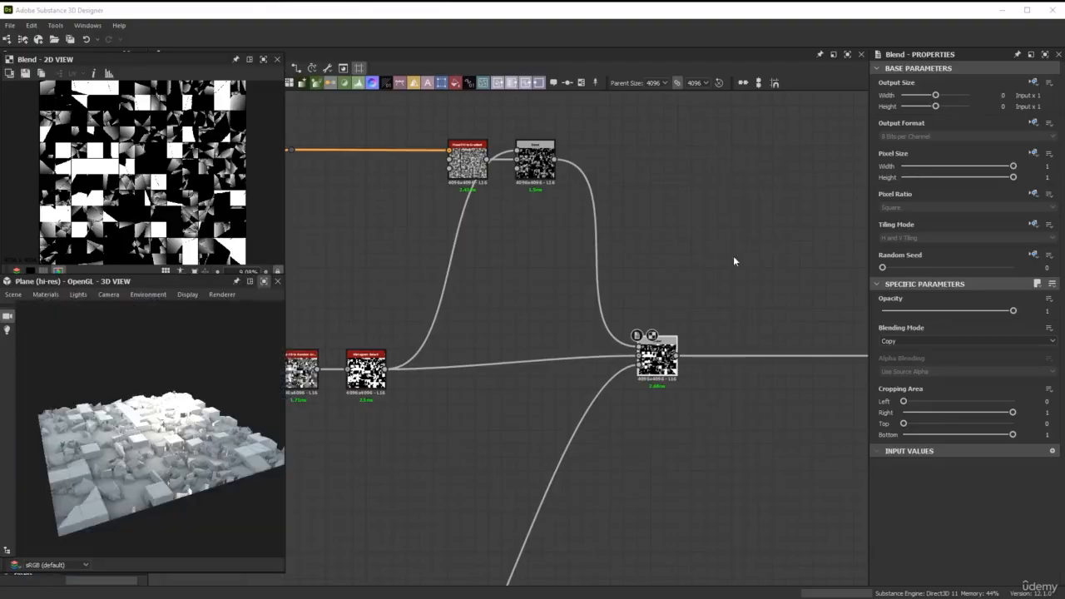
# Move the final node and all the output nodes farther right to make room after the new Blend
pyautogui.scroll(-3, 733, 255)
pyautogui.moveTo(720, 266); pyautogui.dragTo(458, 248, button='middle')
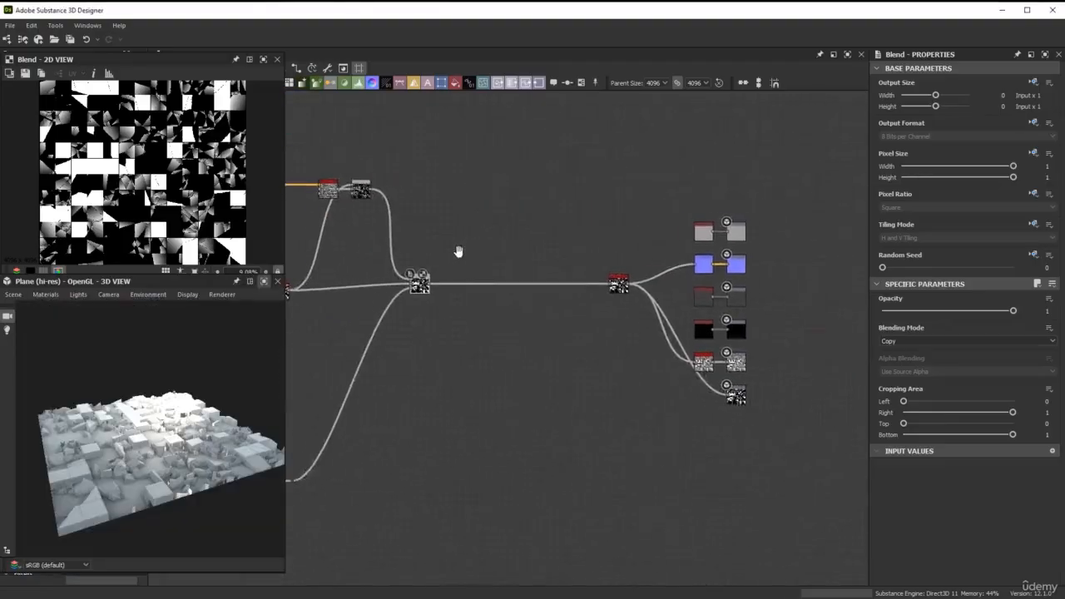
pyautogui.moveTo(568, 158); pyautogui.dragTo(801, 471)
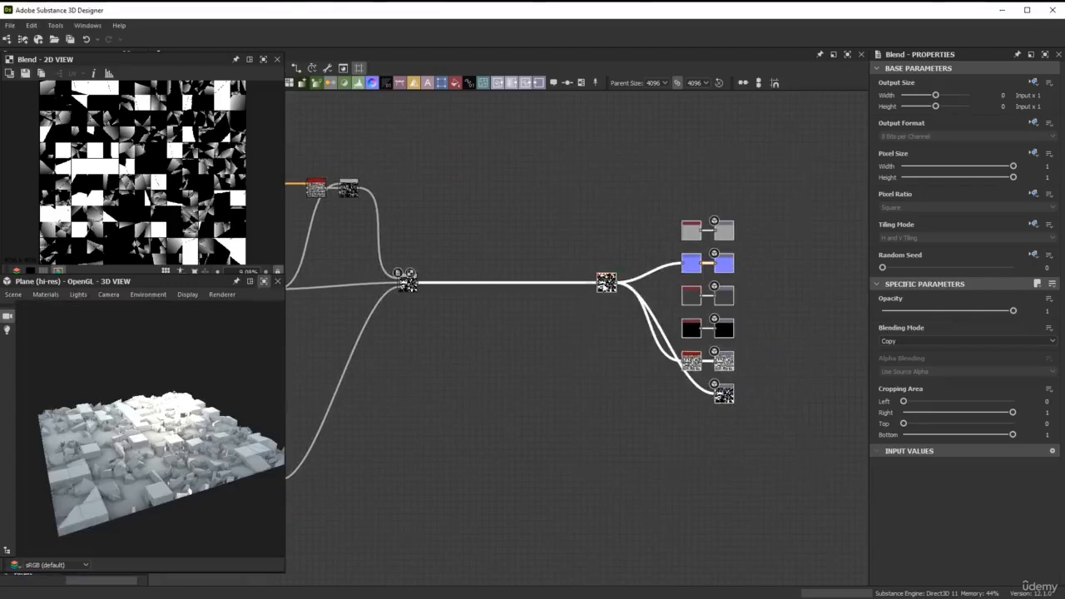
pyautogui.moveTo(607, 284); pyautogui.dragTo(843, 273)
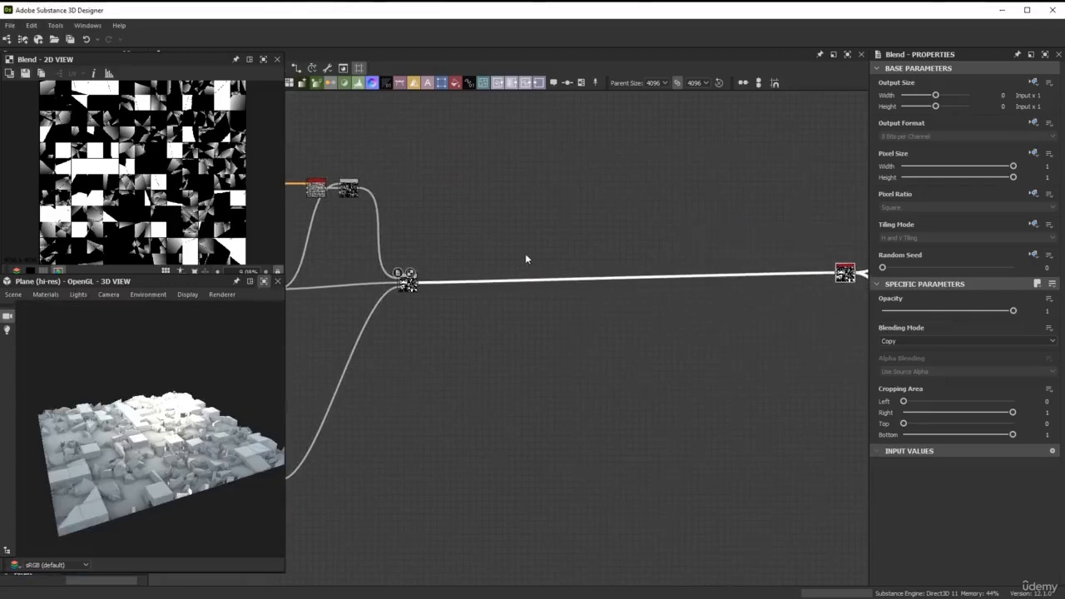
# Insert a Histogram Range node on the link after the new Blend and place it close to that Blend
pyautogui.press('space')
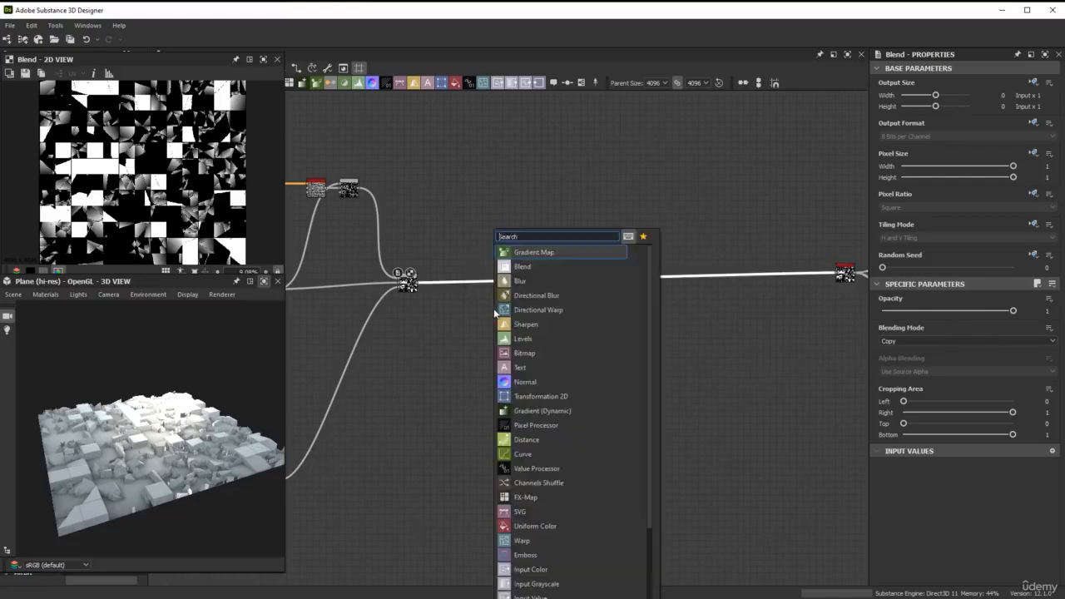
pyautogui.write('his')
pyautogui.press('Down')
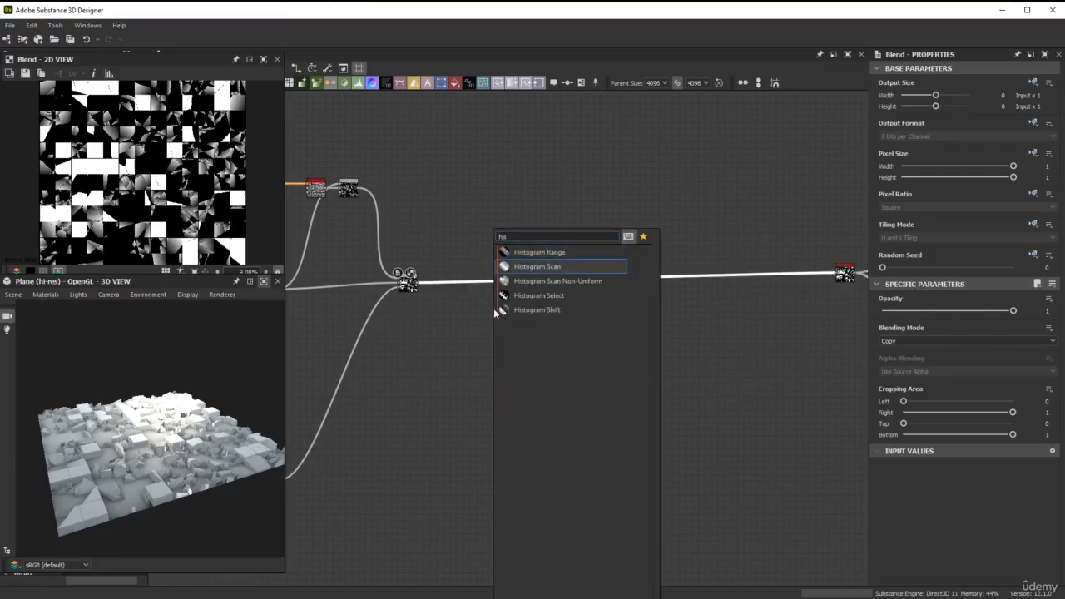
pyautogui.press('Up')
pyautogui.press('Return')
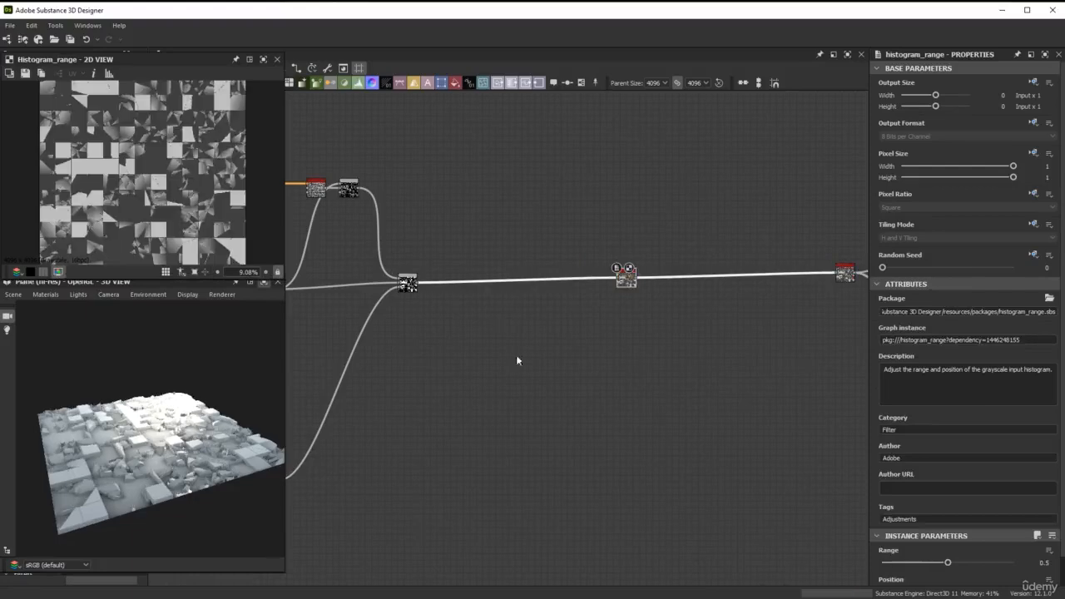
pyautogui.moveTo(625, 279); pyautogui.dragTo(472, 282)
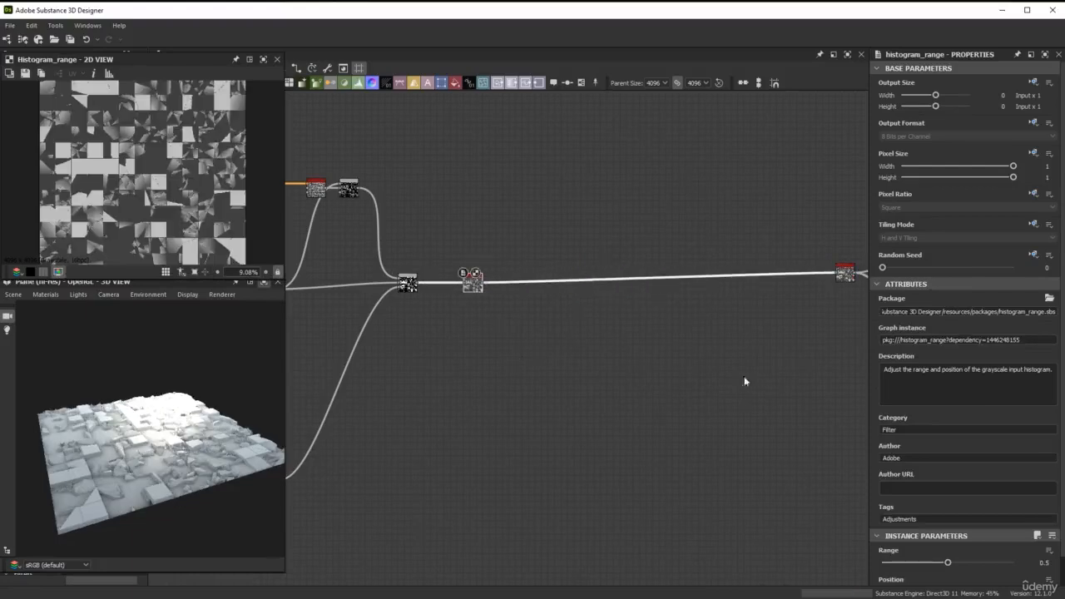
# Set the Histogram Range node's Range to 0.15
pyautogui.scroll(-1, 982, 477)
pyautogui.scroll(5, 154, 449)
pyautogui.moveTo(157, 447)
pyautogui.mouseDown()
pyautogui.moveTo(165, 429)
pyautogui.moveTo(178, 450)
pyautogui.mouseUp()
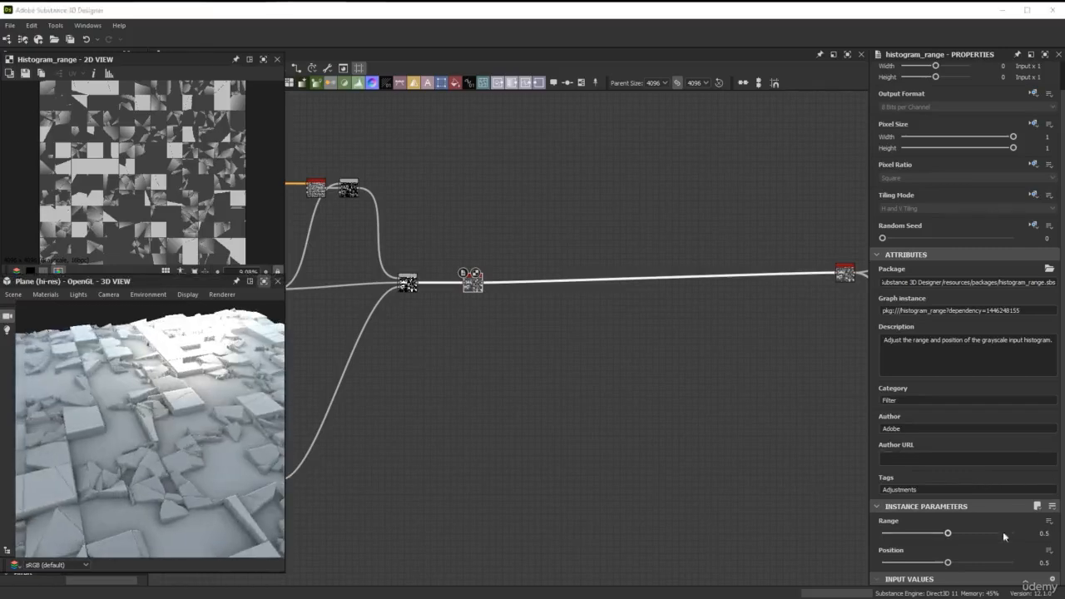
pyautogui.click(1042, 534)
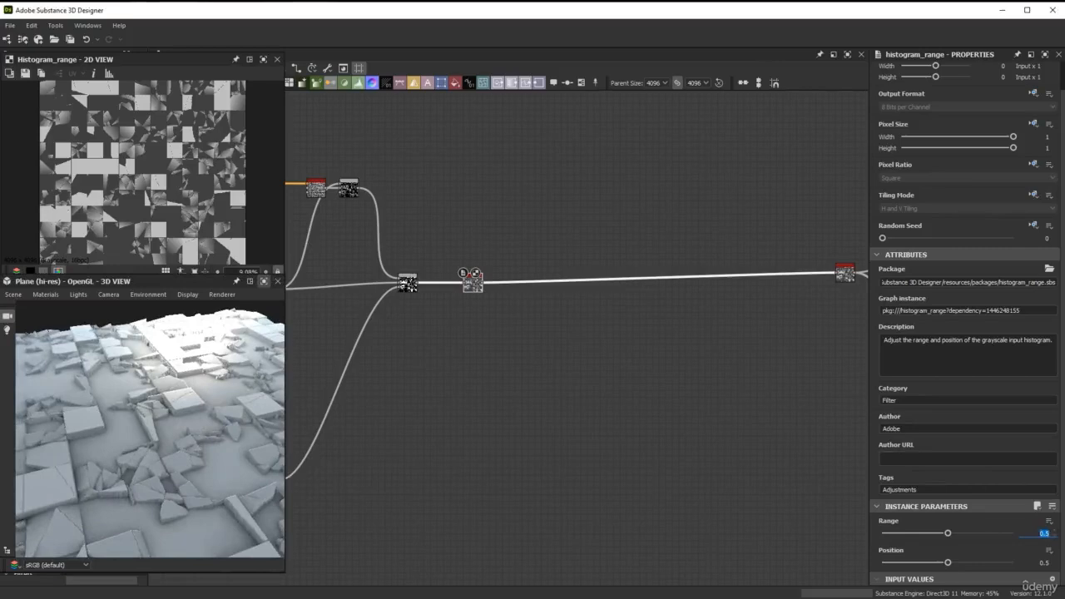
pyautogui.write('.15')
pyautogui.press('Return')
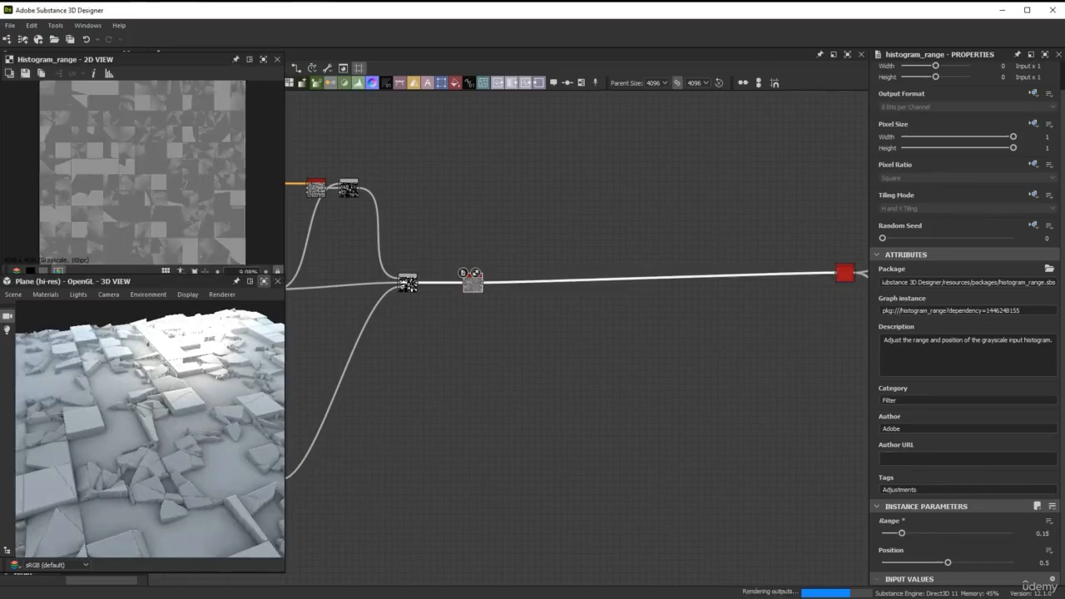
pyautogui.moveTo(174, 456)
pyautogui.mouseDown()
pyautogui.moveTo(190, 441)
pyautogui.moveTo(176, 450)
pyautogui.mouseUp()
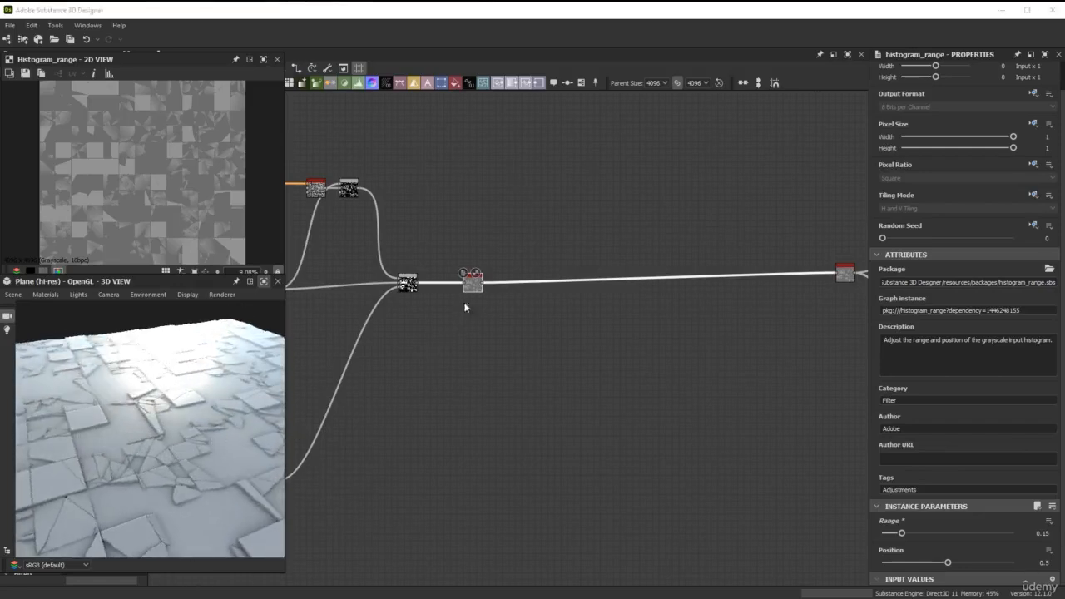
# Insert a Blur HQ Grayscale node right after the Histogram Range
pyautogui.press('space')
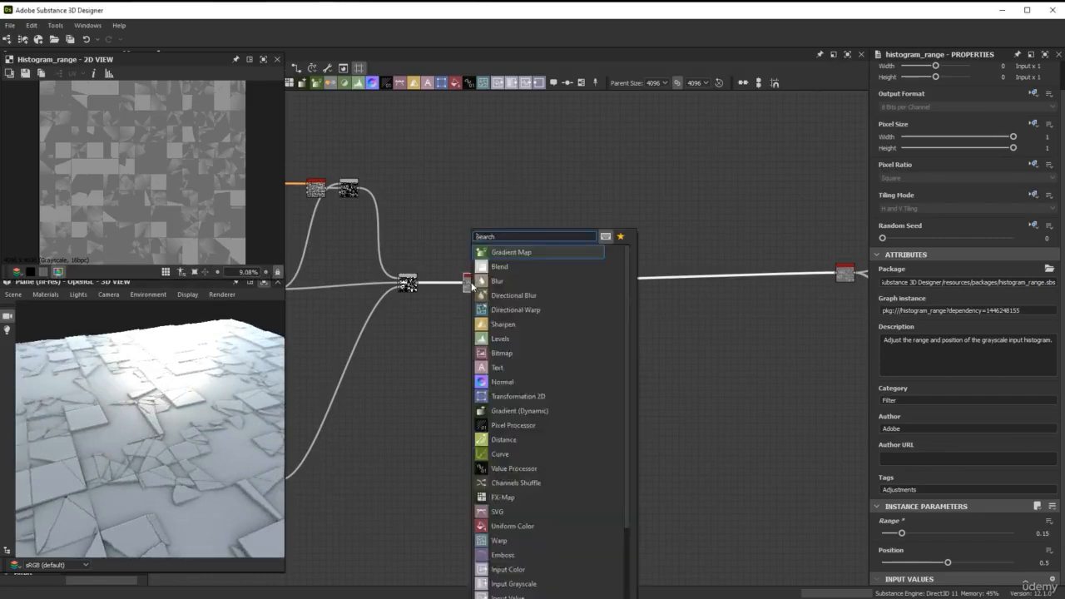
pyautogui.write('blu')
pyautogui.press('Down')
pyautogui.press('Down')
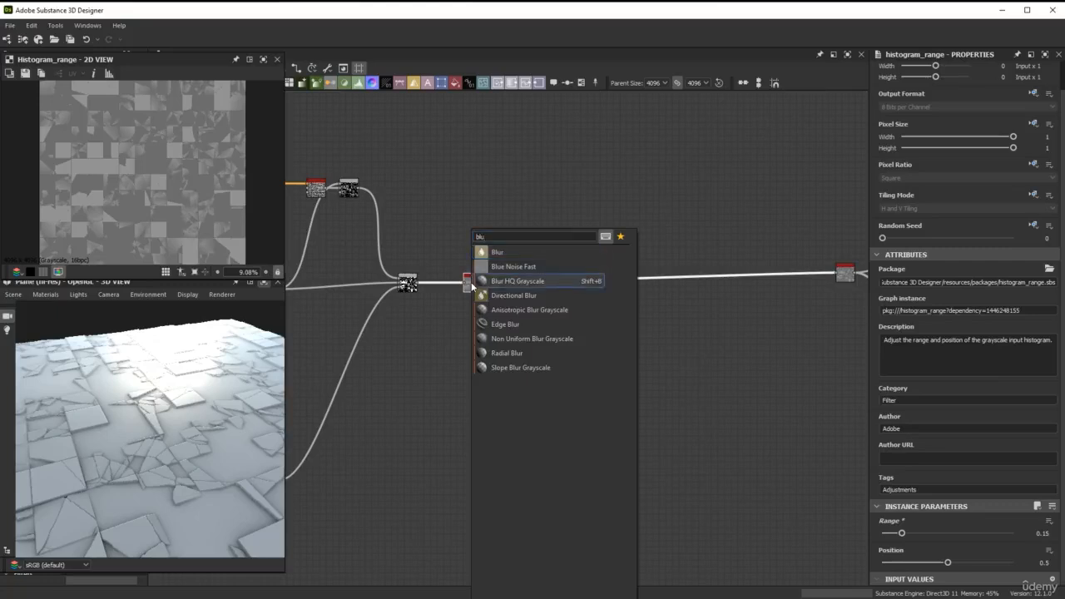
pyautogui.press('Return')
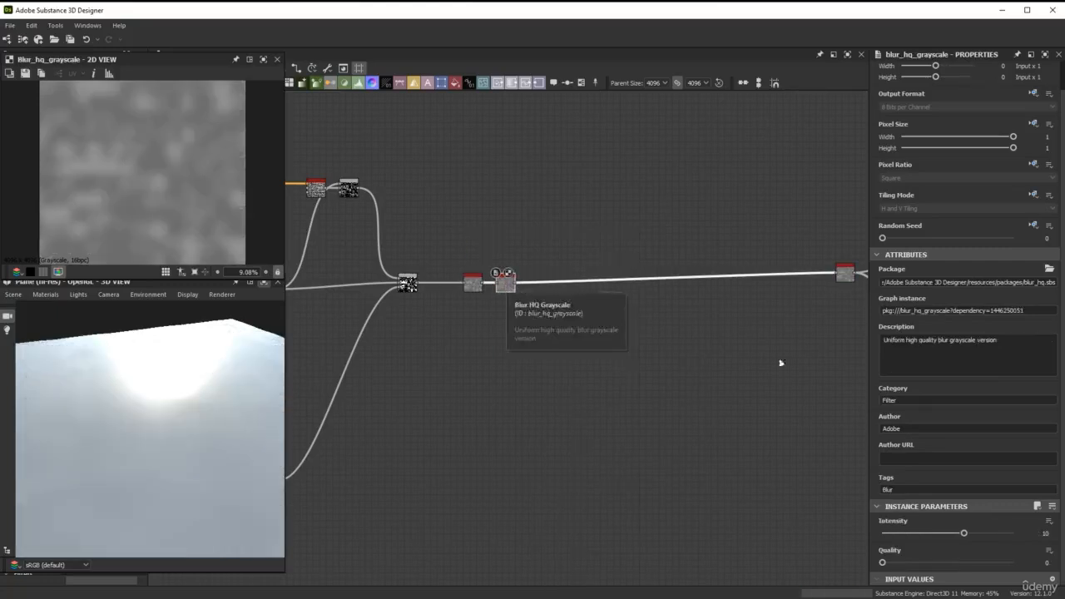
# Set the Blur HQ Grayscale intensity to 0.05 and inspect the tile edges up close in 3D
pyautogui.moveTo(944, 530); pyautogui.dragTo(886, 543)
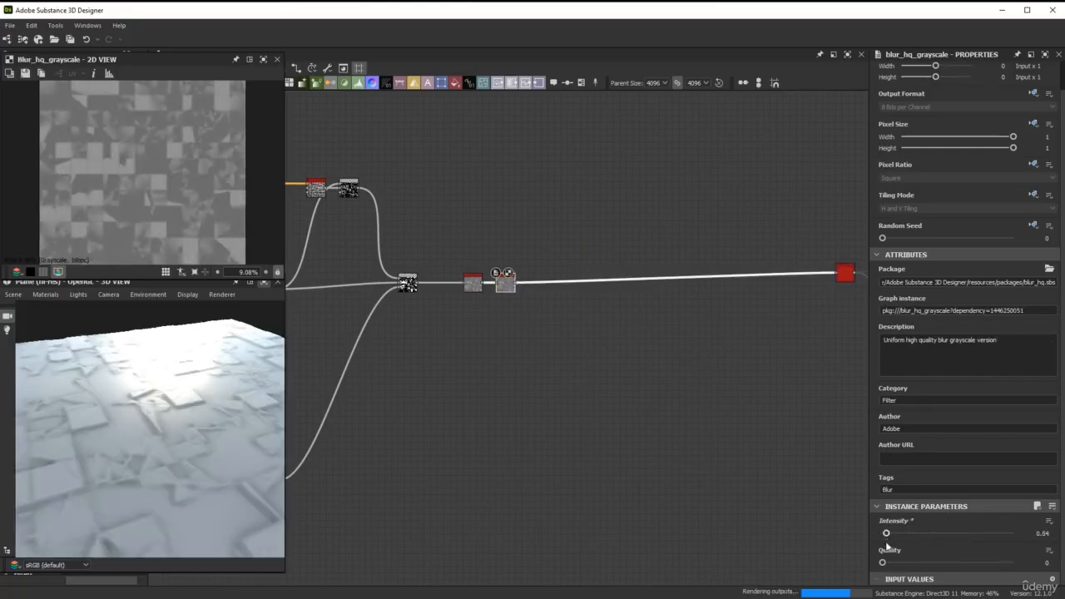
pyautogui.doubleClick(1039, 534)
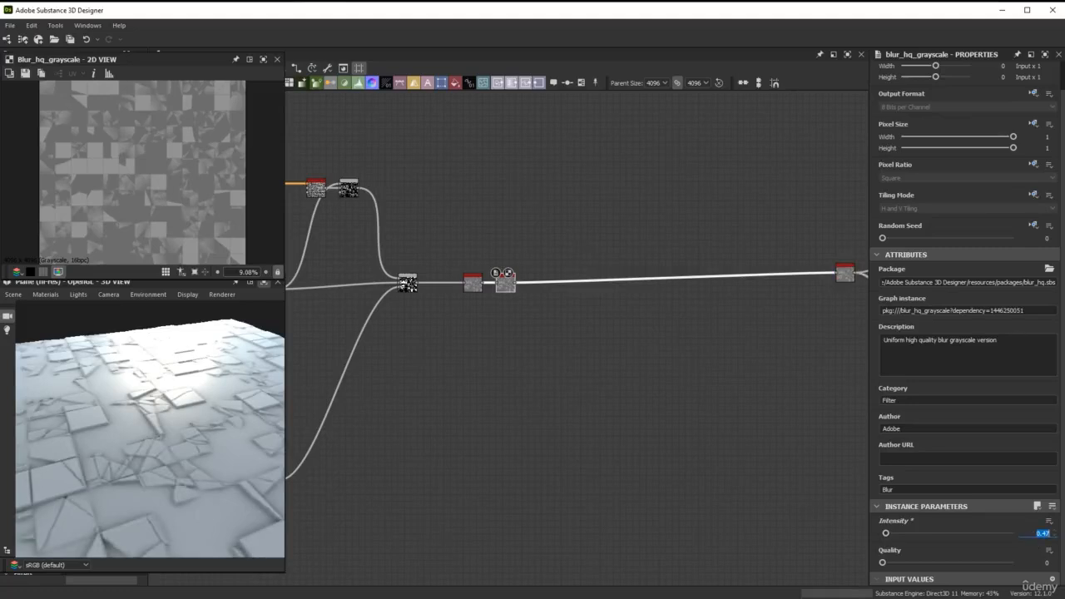
pyautogui.write('0.05')
pyautogui.press('Return')
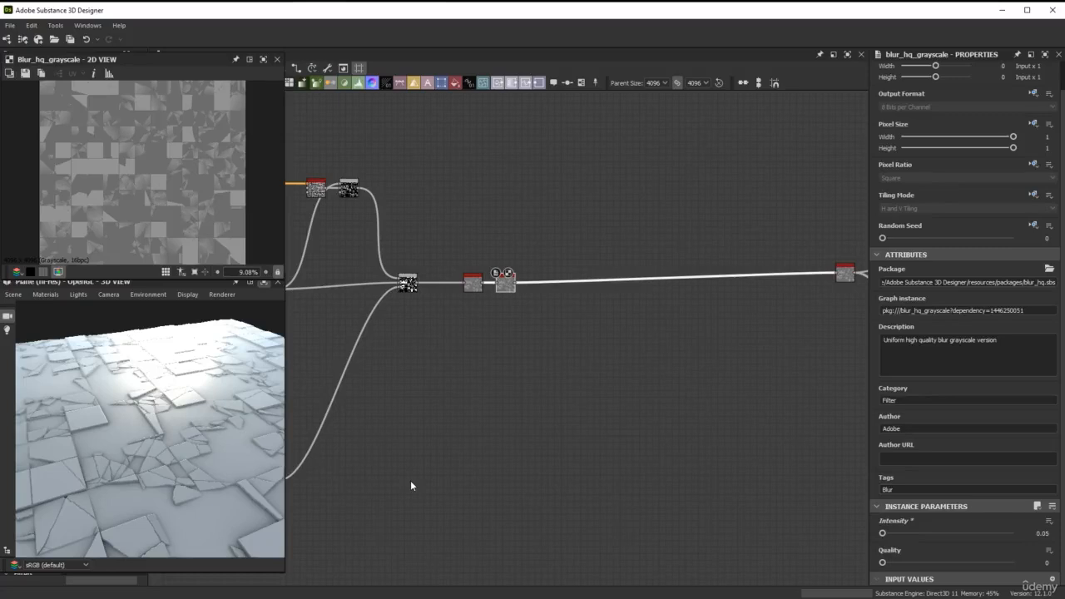
pyautogui.moveTo(153, 457); pyautogui.dragTo(116, 477)
pyautogui.moveTo(116, 477); pyautogui.dragTo(169, 434, button='right')
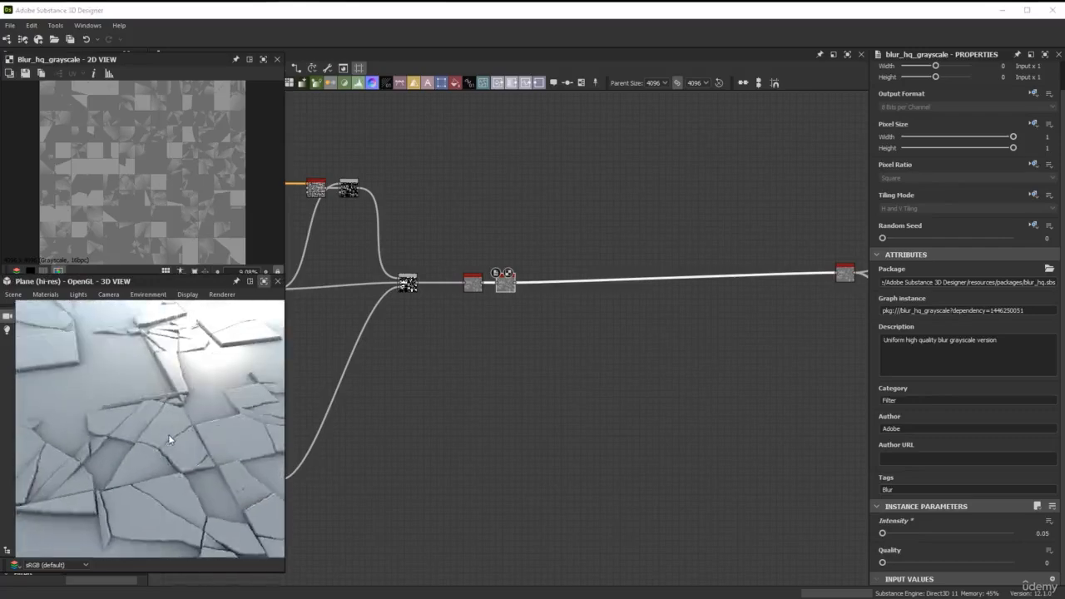
pyautogui.moveTo(169, 435); pyautogui.dragTo(187, 421)
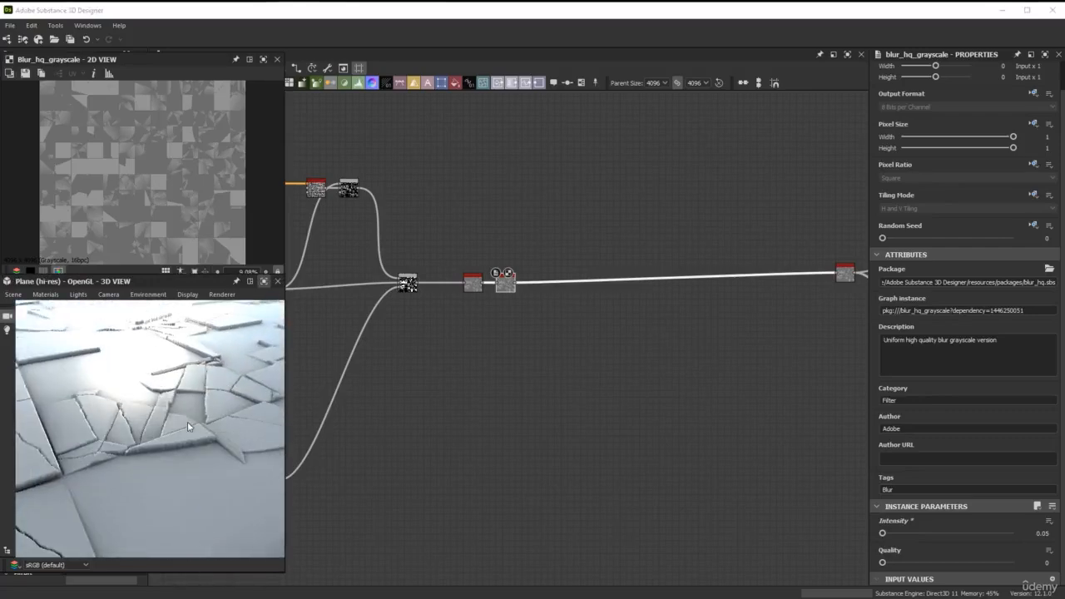
pyautogui.moveTo(187, 421); pyautogui.dragTo(190, 410, button='right')
pyautogui.moveTo(190, 411); pyautogui.dragTo(169, 415)
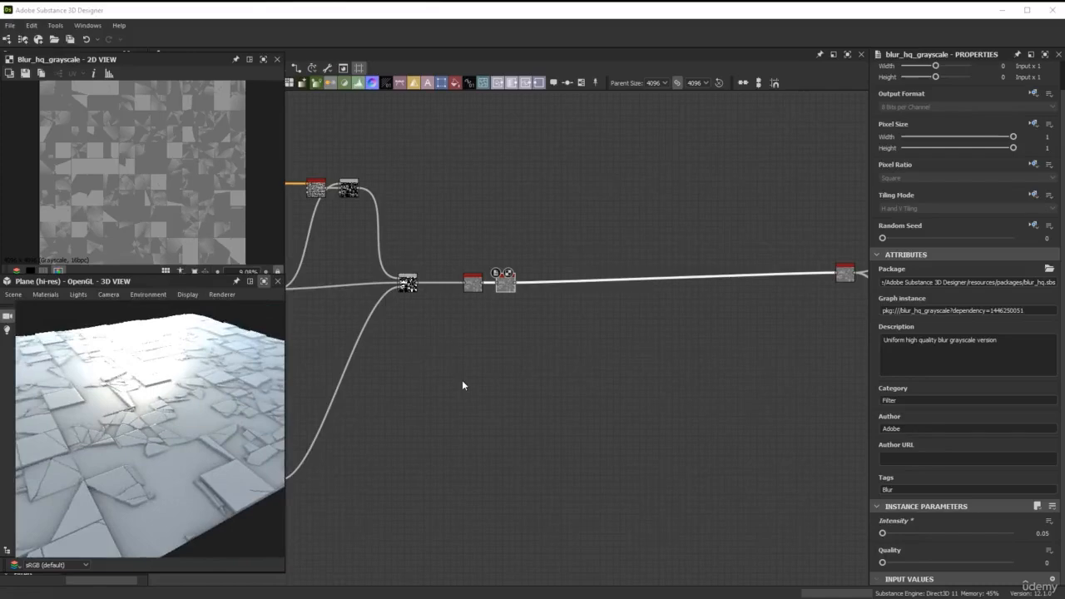
# Move the mask Blend node slightly down and right beneath the 3rd crack mask
pyautogui.scroll(-2, 462, 382)
pyautogui.moveTo(450, 383); pyautogui.dragTo(834, 343, button='middle')
pyautogui.scroll(-1, 512, 385)
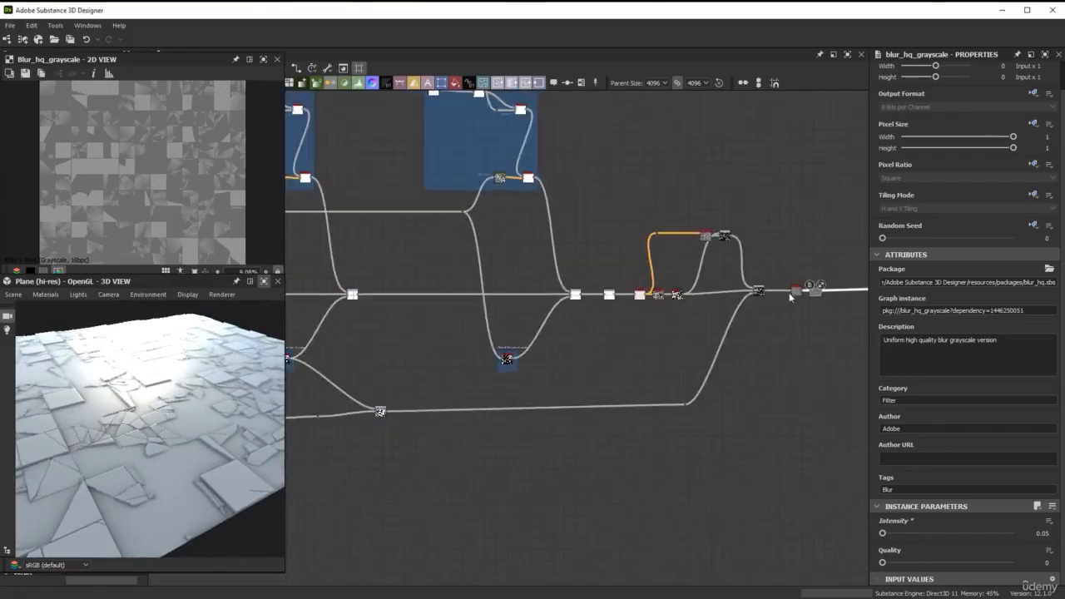
pyautogui.scroll(5, 666, 274)
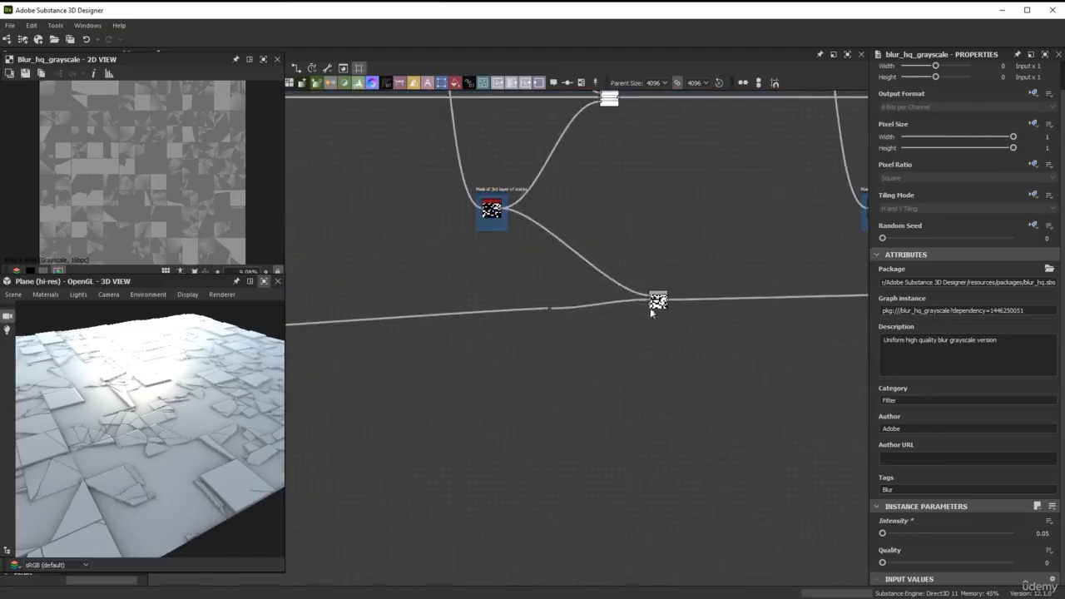
pyautogui.moveTo(651, 309); pyautogui.dragTo(666, 326)
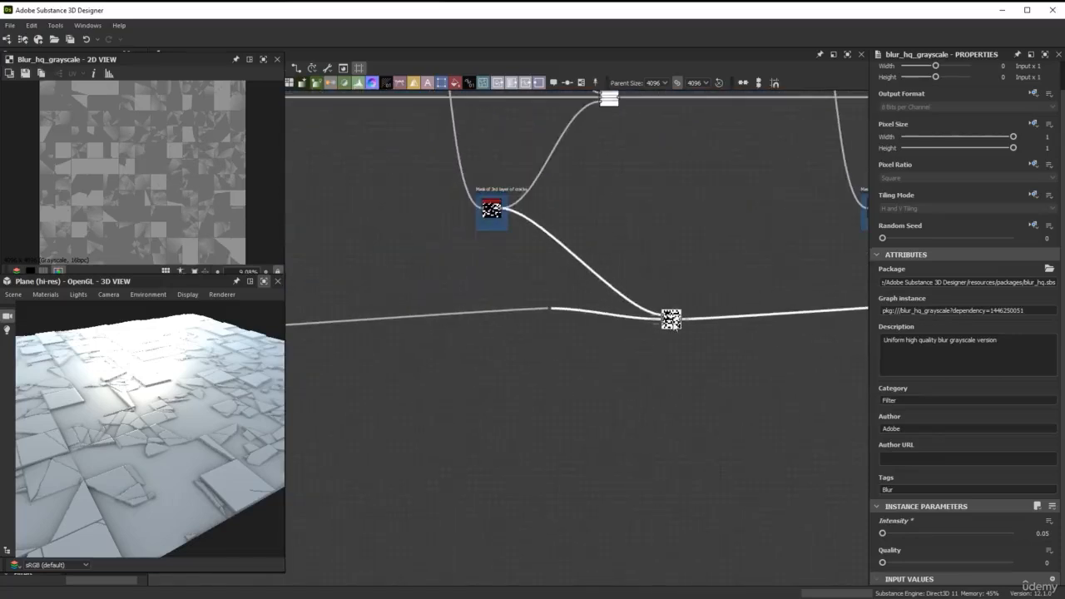
# Link the dot under the 2nd crack mask directly to the mask Blend and delete the redundant dot beside the Blend
pyautogui.moveTo(533, 322); pyautogui.dragTo(712, 255, button='middle')
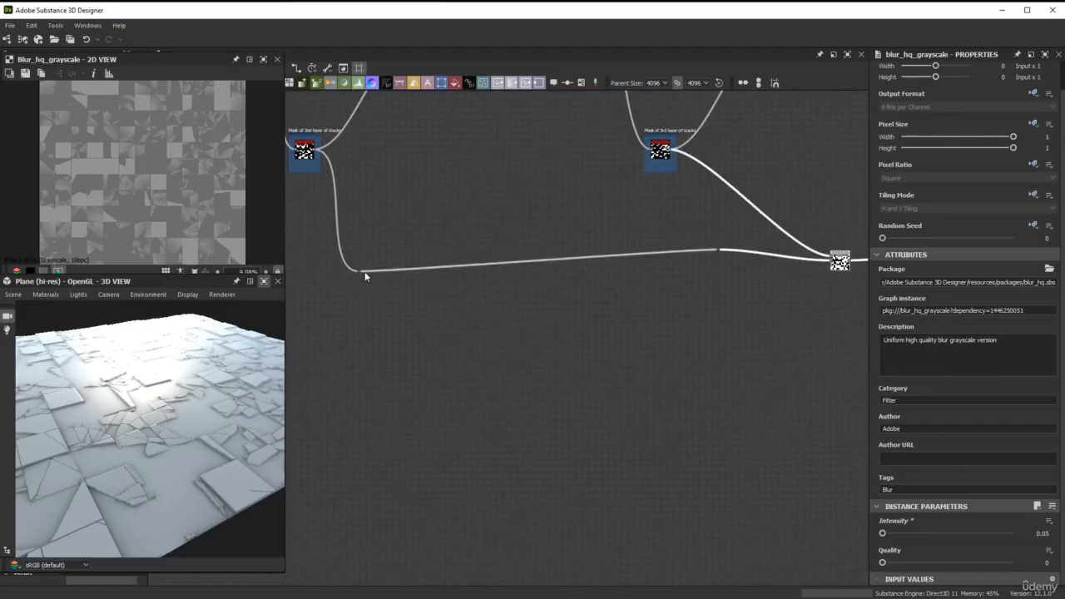
pyautogui.scroll(2, 362, 273)
pyautogui.moveTo(359, 272); pyautogui.dragTo(656, 260)
pyautogui.scroll(-3, 434, 291)
pyautogui.moveTo(655, 260); pyautogui.dragTo(413, 262, button='middle')
pyautogui.moveTo(655, 259); pyautogui.dragTo(784, 259)
pyautogui.scroll(3, 630, 267)
pyautogui.moveTo(596, 215); pyautogui.dragTo(502, 247)
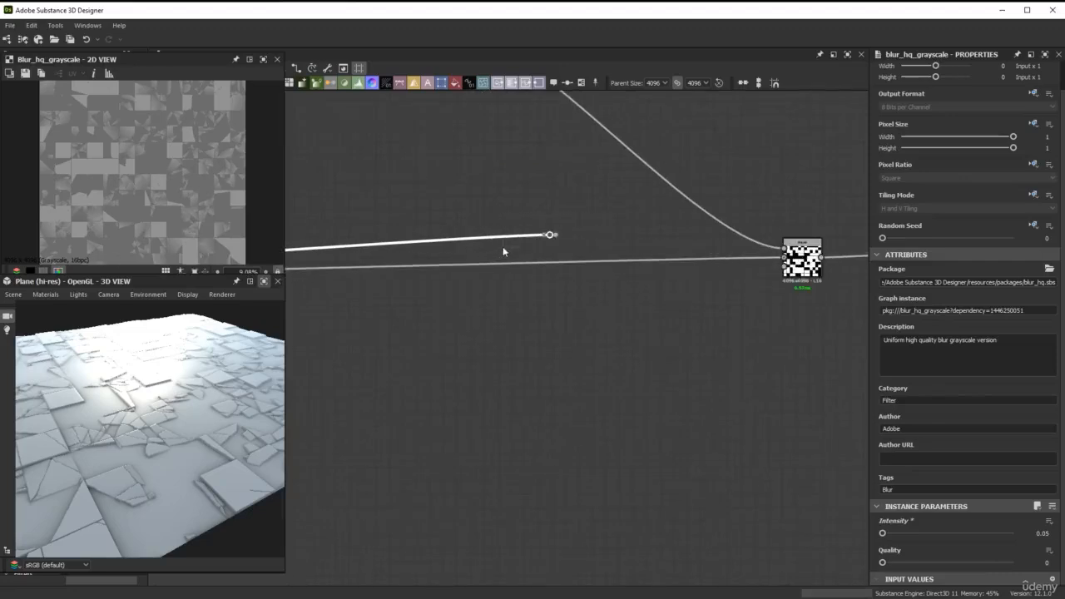
pyautogui.press('Delete')
# Place the mask Blend's output dot level with that Blend and just below the final Blend at the chain's end
pyautogui.scroll(-6, 512, 252)
pyautogui.moveTo(609, 218); pyautogui.dragTo(380, 233, button='middle')
pyautogui.moveTo(596, 247); pyautogui.dragTo(630, 235, button='middle')
pyautogui.moveTo(668, 217); pyautogui.dragTo(736, 261)
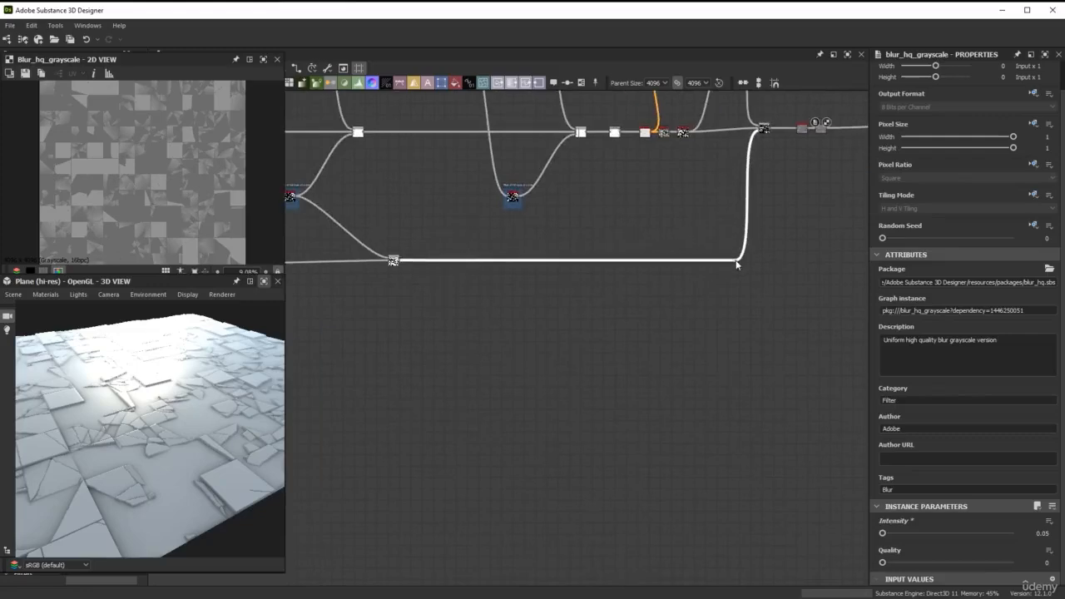
pyautogui.scroll(-3, 639, 216)
pyautogui.moveTo(638, 204); pyautogui.dragTo(654, 275, button='middle')
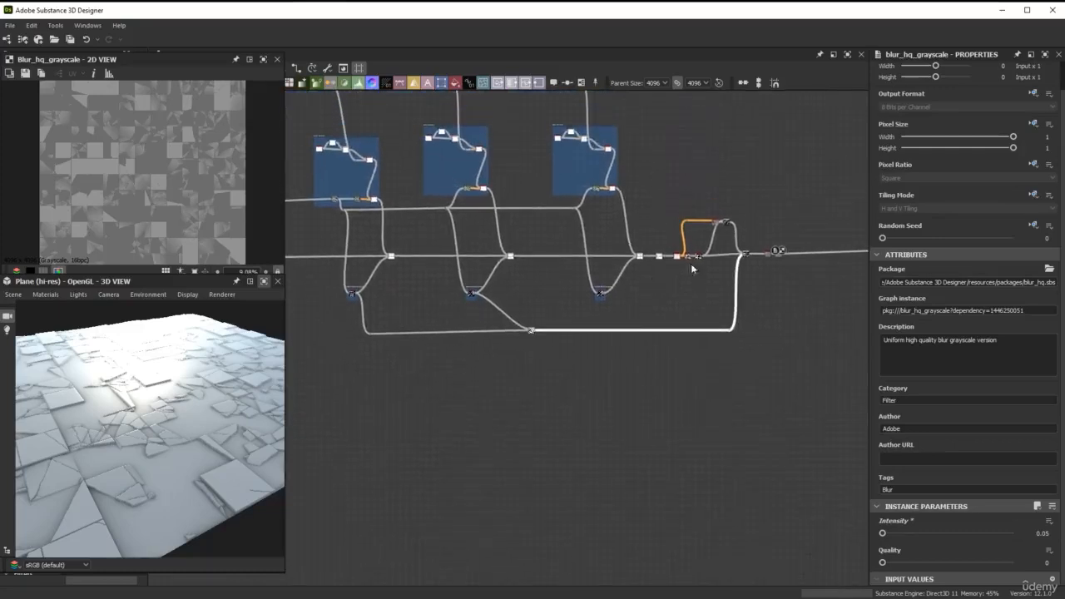
# Move the upper gradient and Blend nodes, the final Blend, and the two nodes after it to the right, widening the gap after Histogram Select
pyautogui.scroll(4, 689, 264)
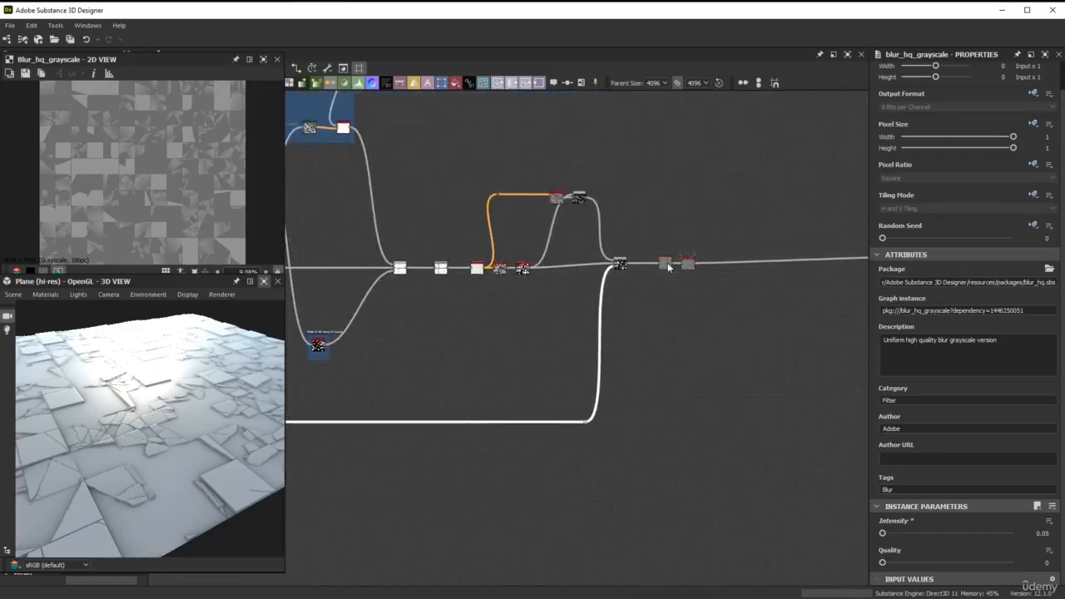
pyautogui.scroll(3, 620, 264)
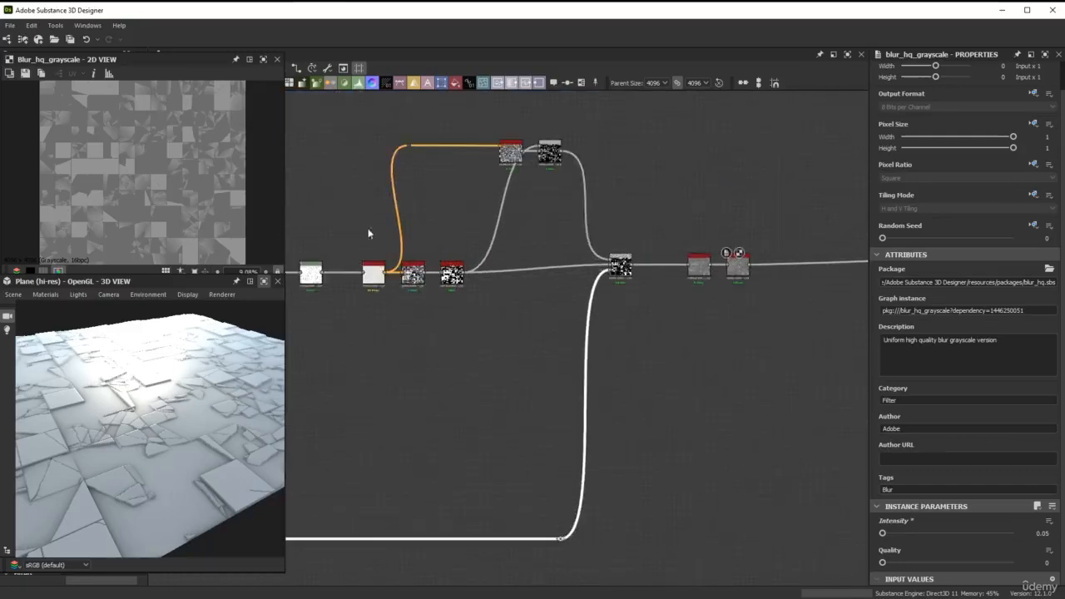
pyautogui.moveTo(368, 231); pyautogui.dragTo(630, 221, button='middle')
pyautogui.scroll(3, 560, 243)
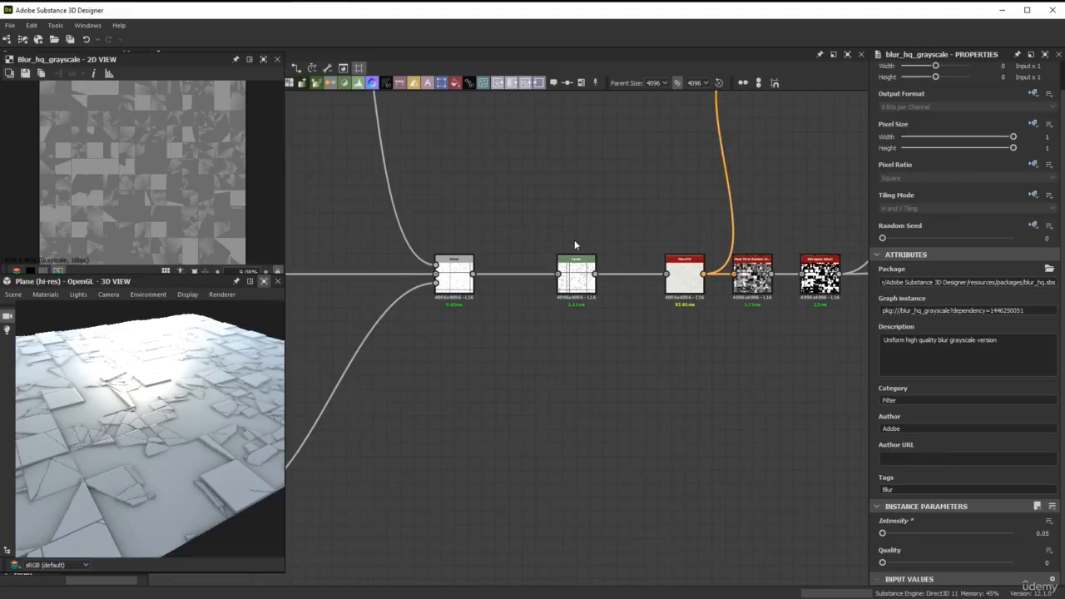
pyautogui.scroll(-2, 574, 239)
pyautogui.moveTo(672, 209); pyautogui.dragTo(475, 233, button='middle')
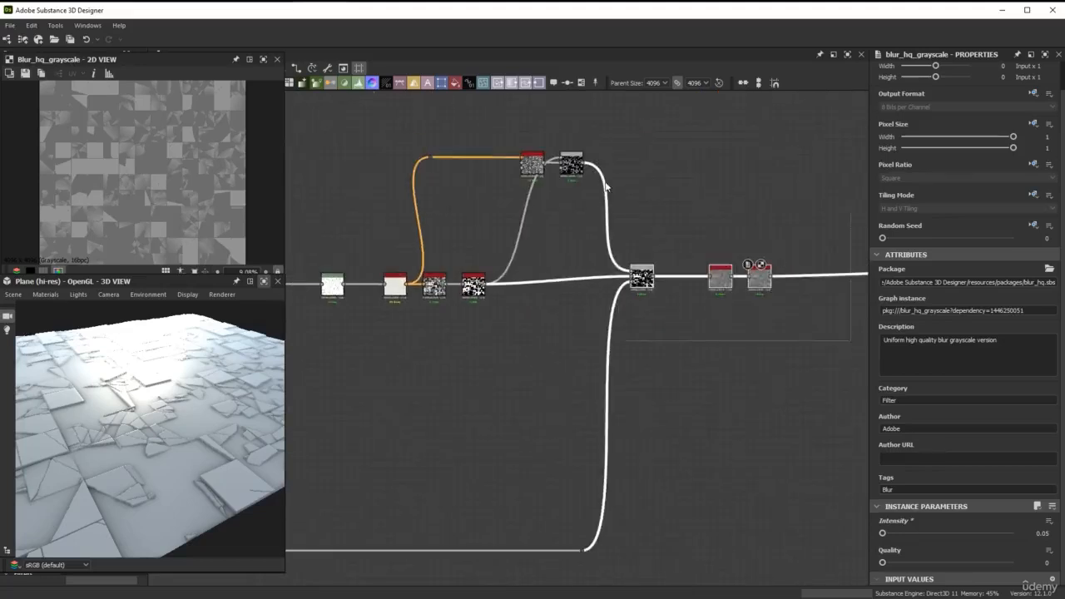
pyautogui.moveTo(537, 162); pyautogui.dragTo(716, 167)
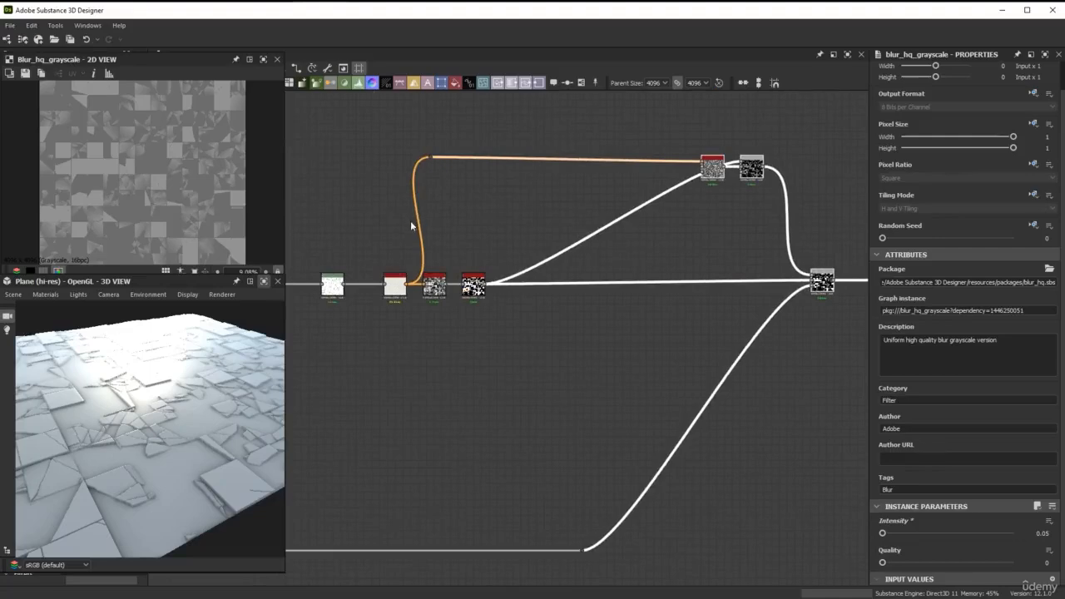
# Frame the Levels, Flood Fill, Flood Fill to Random Grayscale and Histogram Select nodes together and title the frame "Remove some tiles"
pyautogui.moveTo(389, 223); pyautogui.dragTo(525, 222, button='middle')
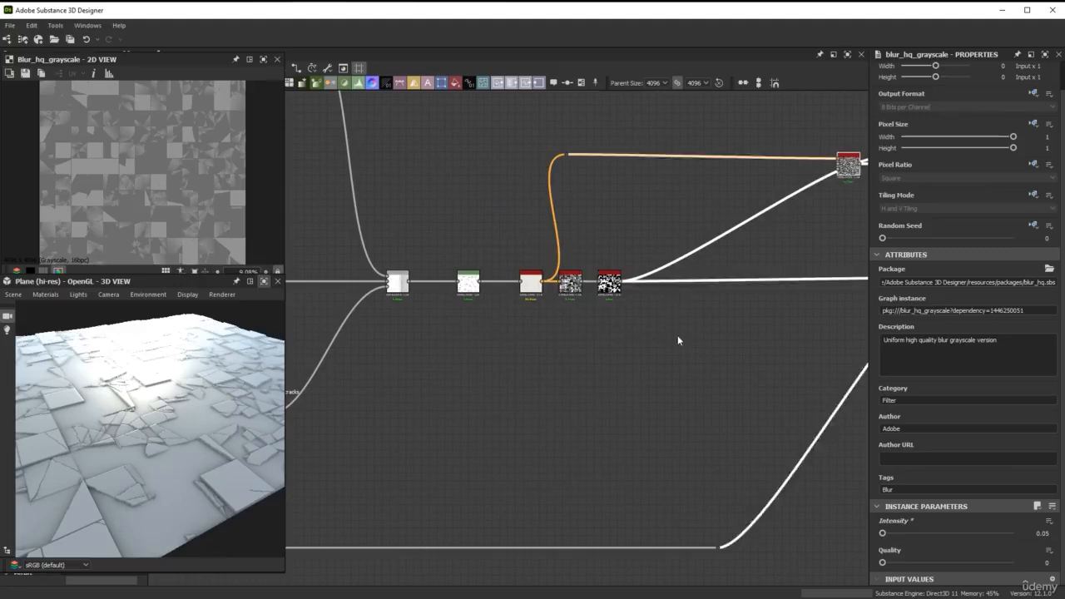
pyautogui.moveTo(677, 335); pyautogui.dragTo(441, 243)
pyautogui.rightClick(471, 275)
pyautogui.click(519, 354)
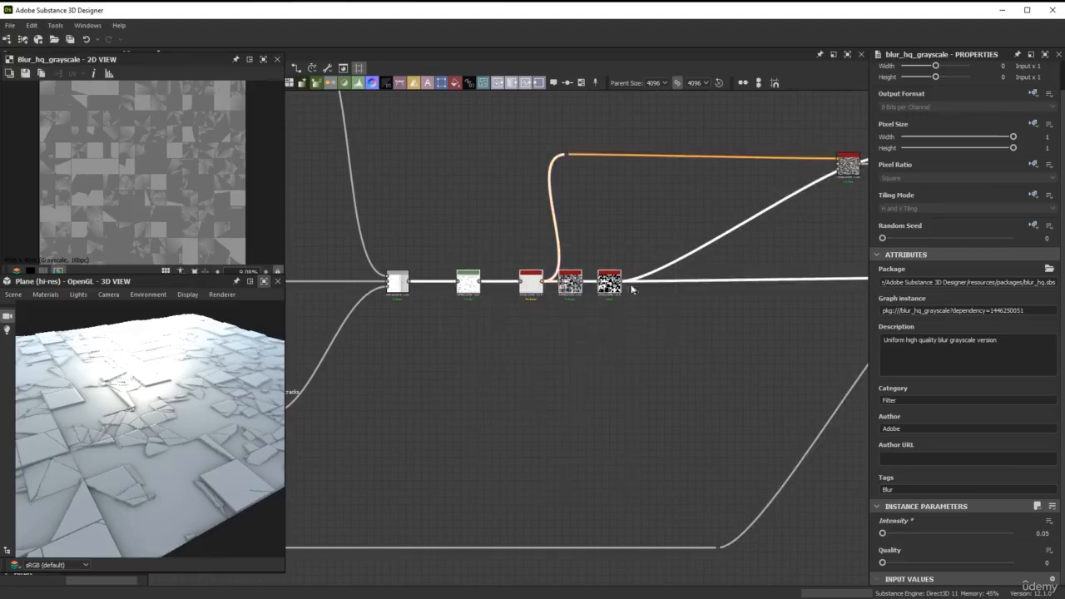
pyautogui.doubleClick(924, 125)
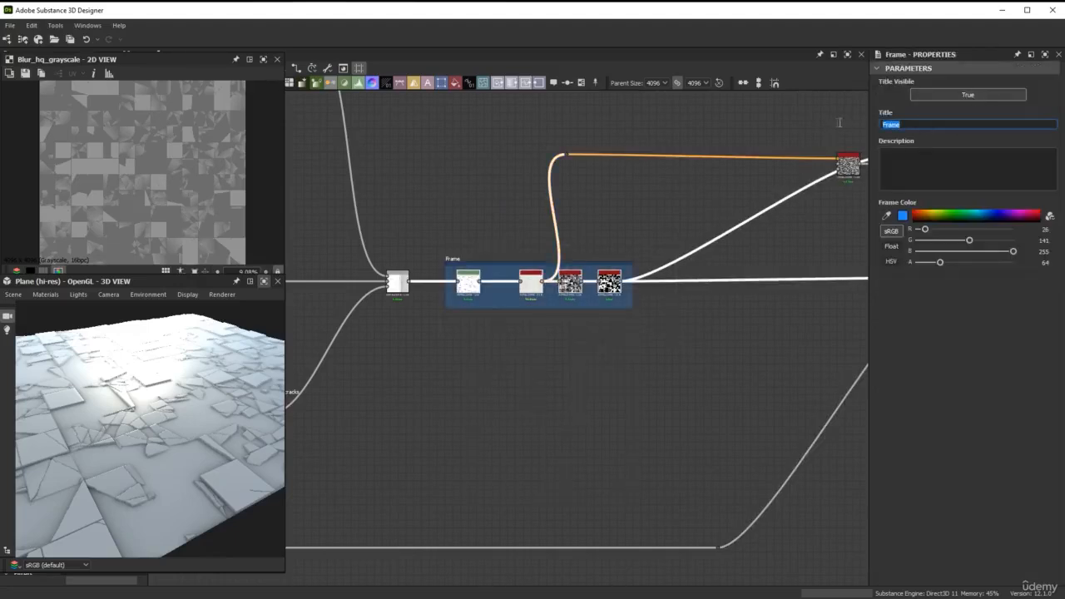
pyautogui.write('Remove some tiles')
pyautogui.press('Return')
# Frame the upper gradient and Blend nodes together with the final Blend, and title the frame "Add slope"
pyautogui.moveTo(751, 241); pyautogui.dragTo(405, 253, button='middle')
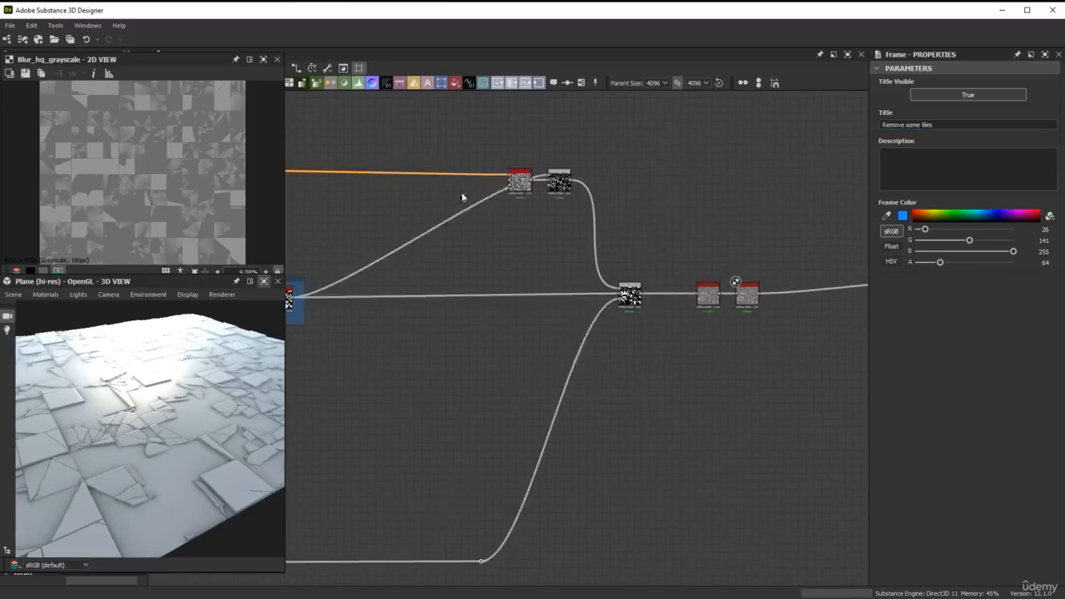
pyautogui.rightClick(631, 295)
pyautogui.click(658, 357)
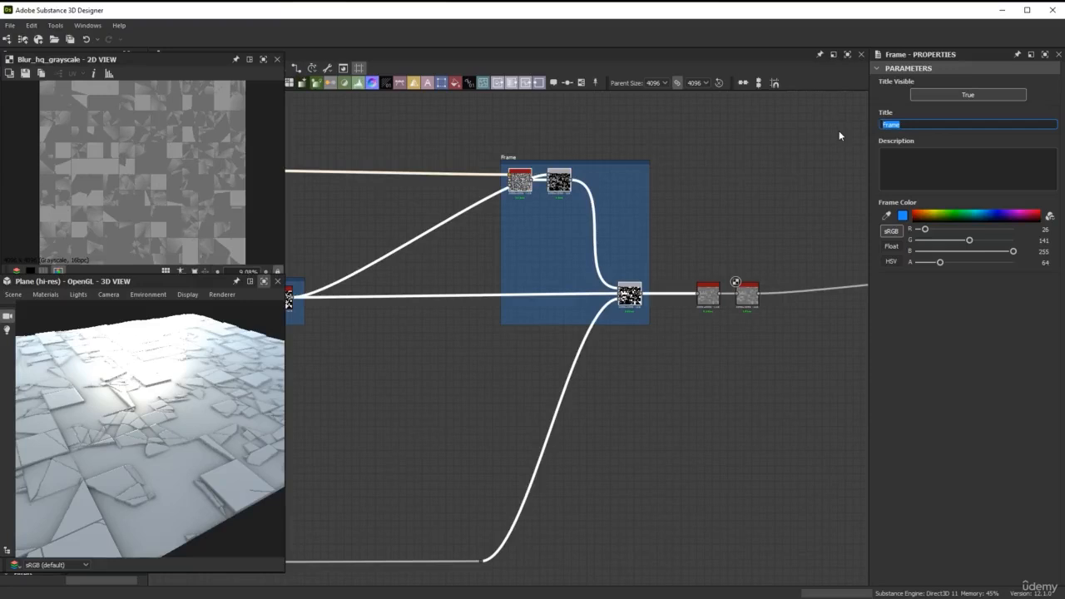
pyautogui.write('Add slope')
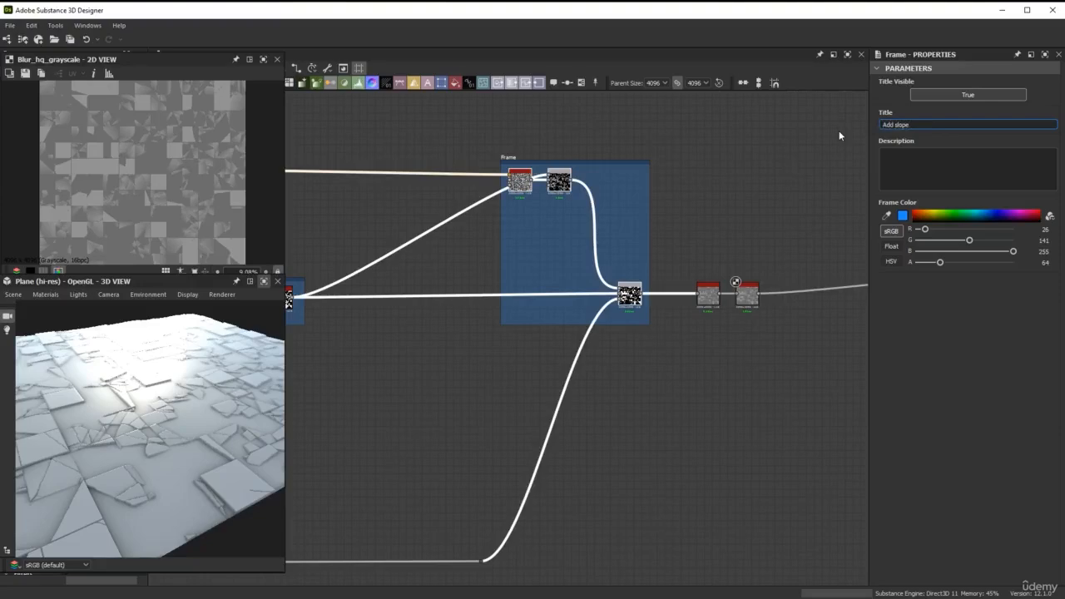